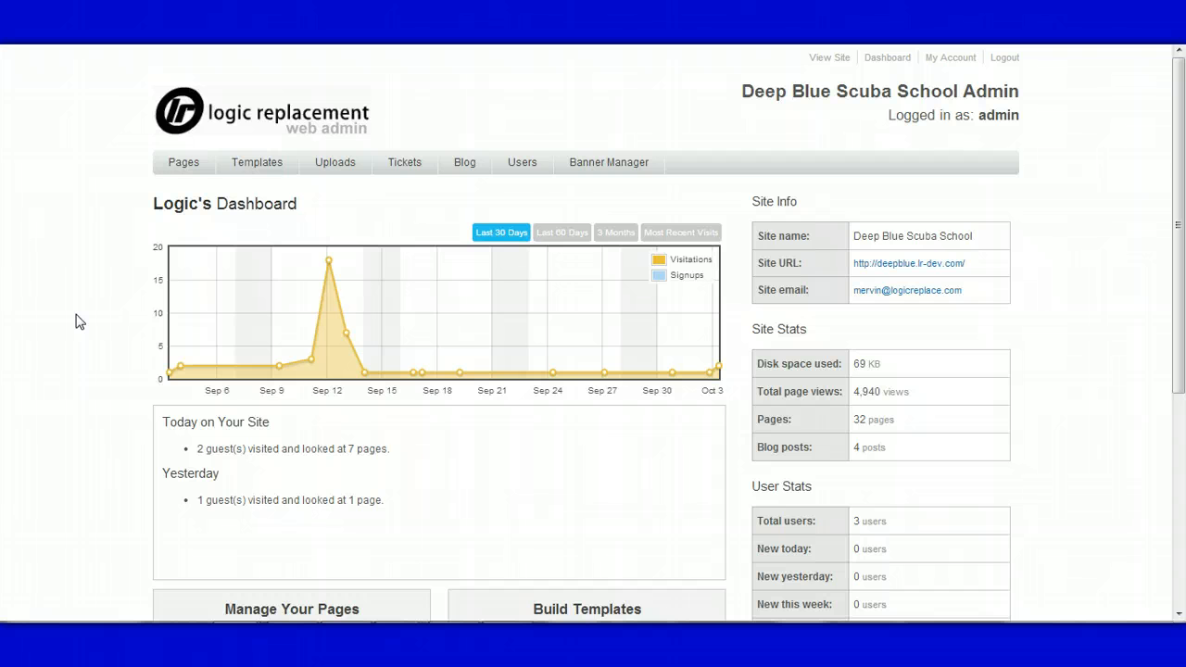
- Upload the image Cozumel-1.jpg to the site's image library with the description "Cozumel 1" and save it
left_click(76, 310)
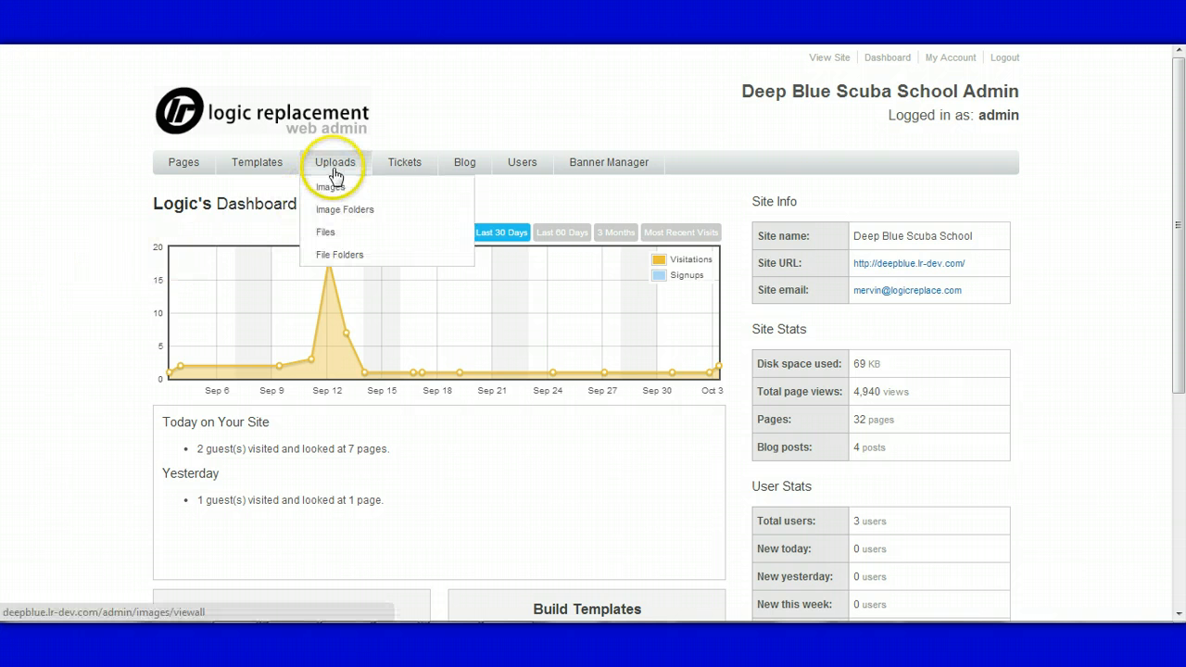
left_click(334, 188)
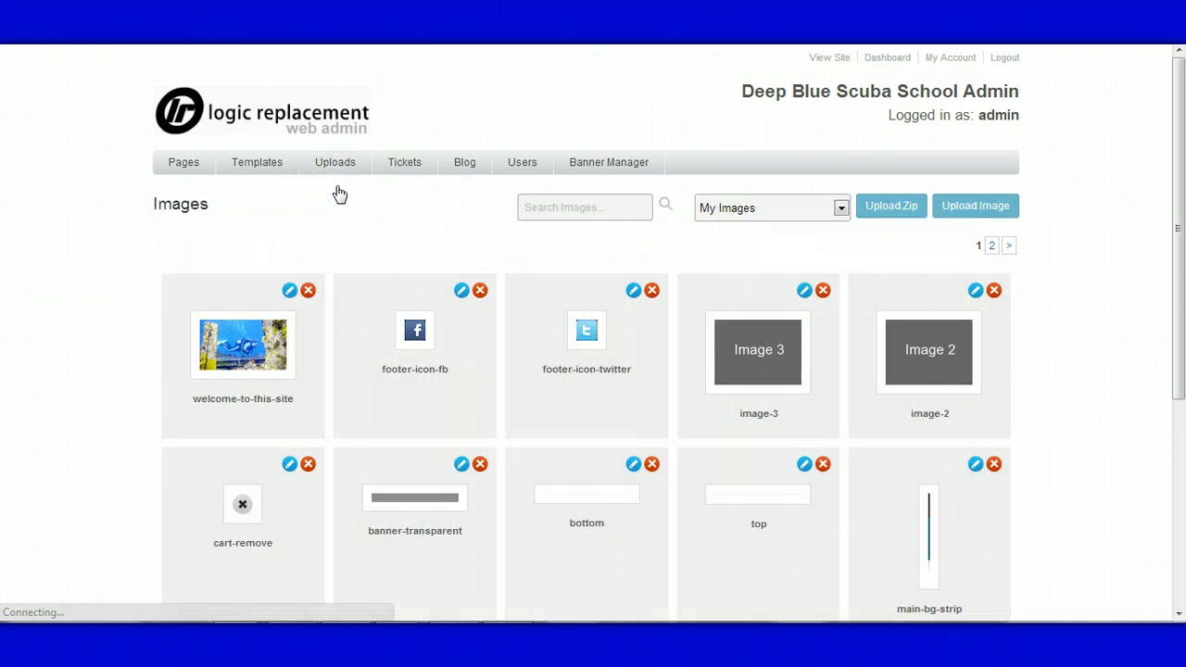
left_click(973, 206)
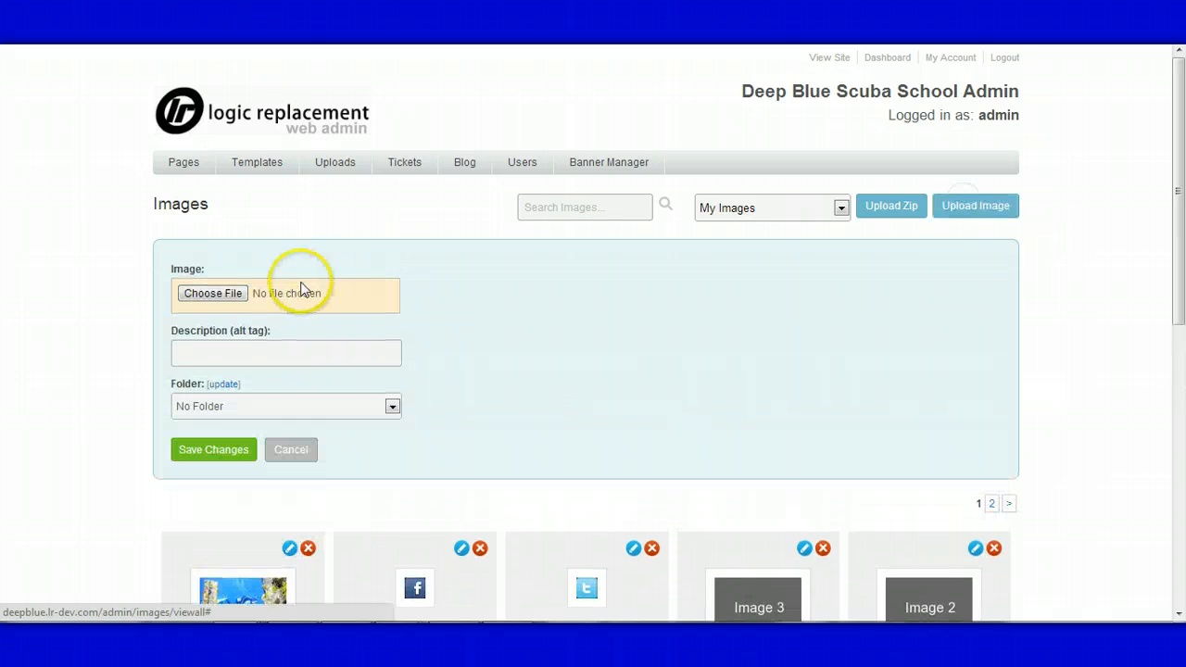
left_click(214, 294)
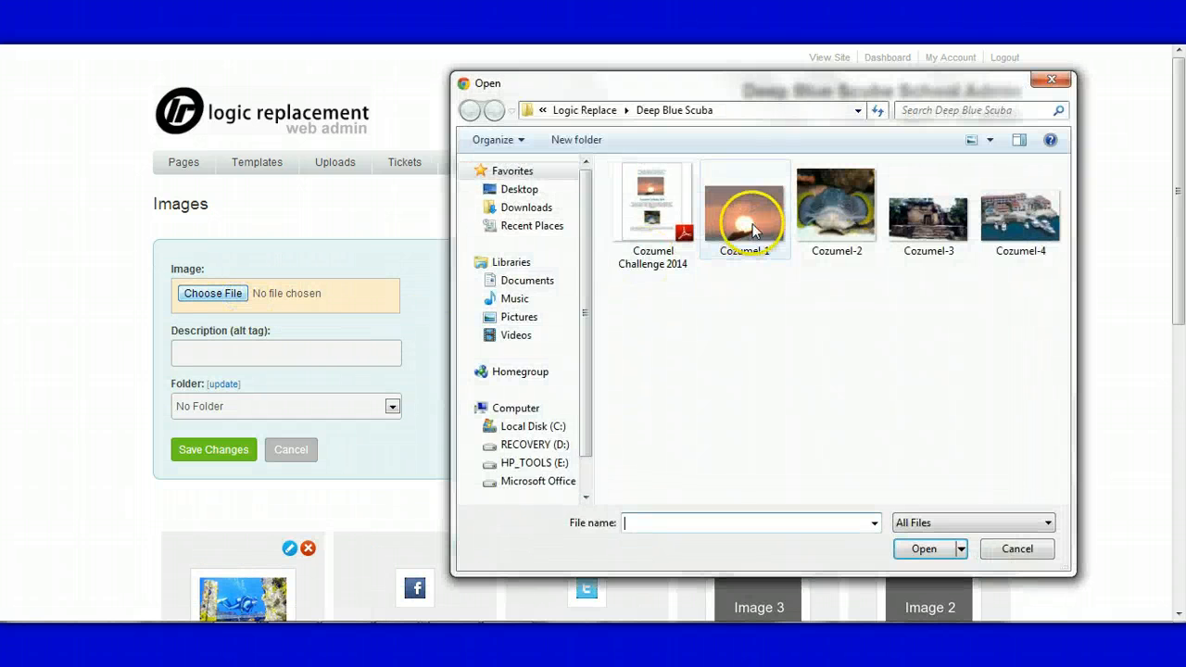
double_click(747, 225)
left_click(212, 358)
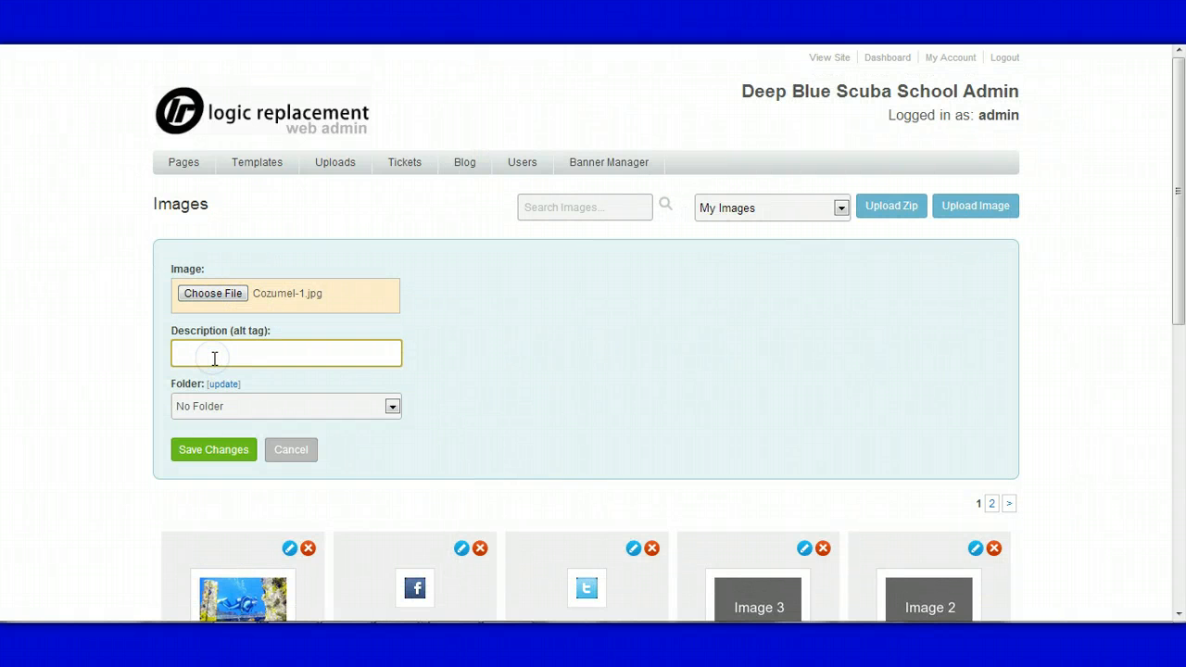
type("Cozumel 1")
left_click(227, 450)
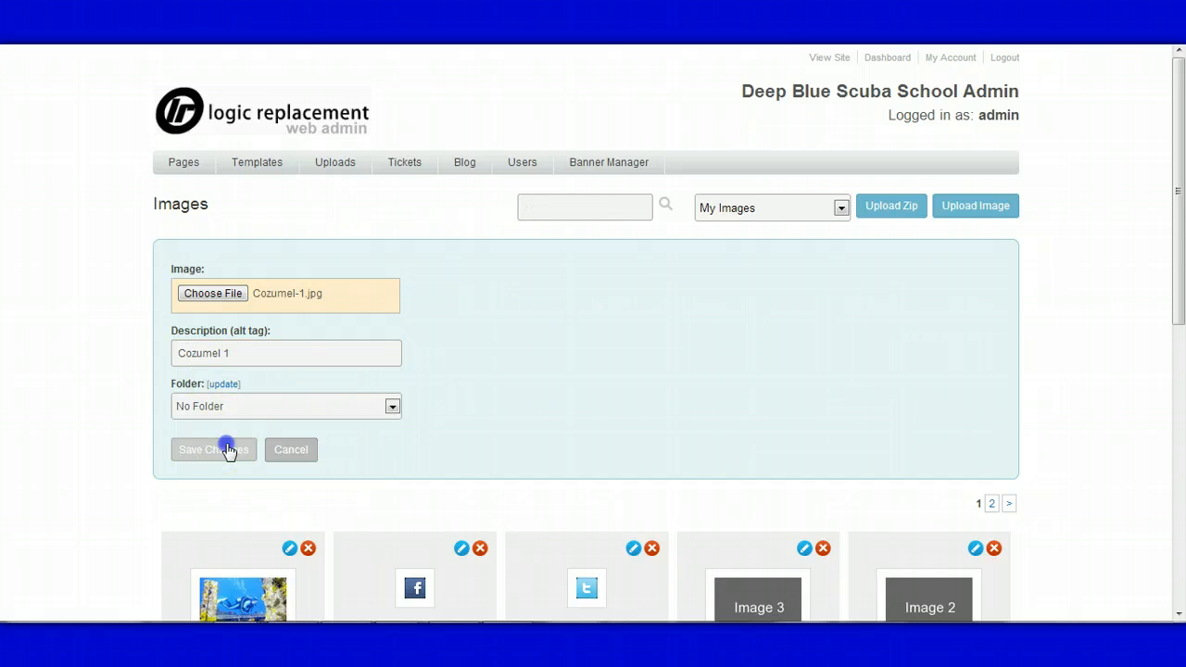
- Upload the image Cozumel-2.jpg with the description "Cozumel 2" and save it
left_click(969, 208)
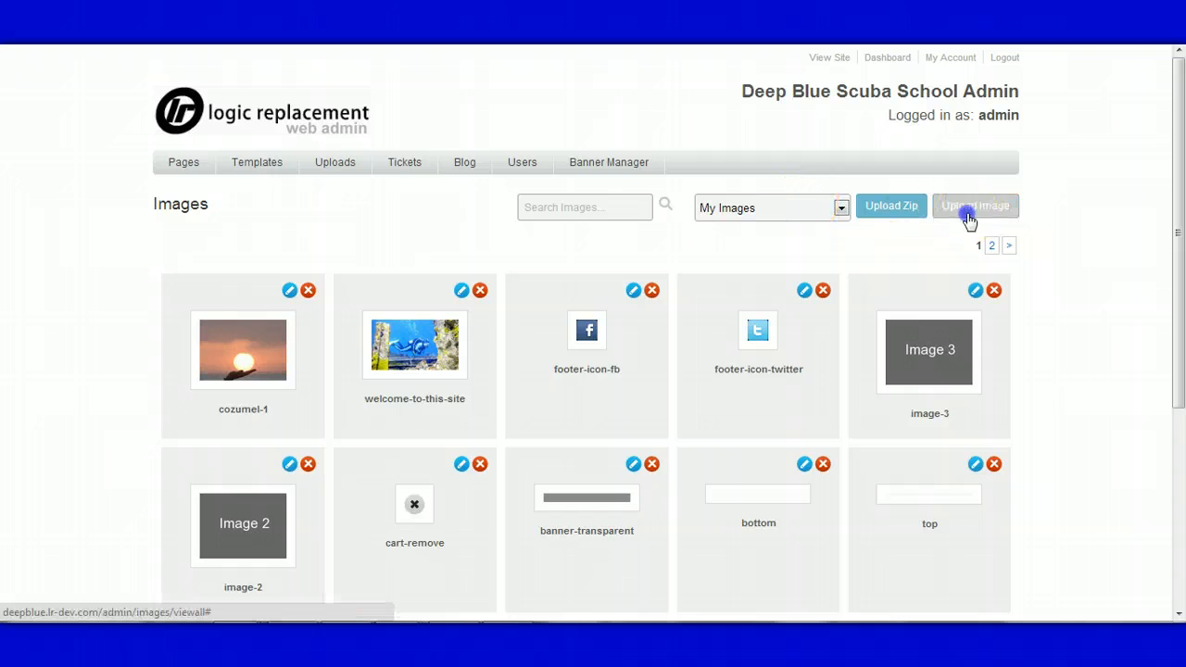
left_click(237, 294)
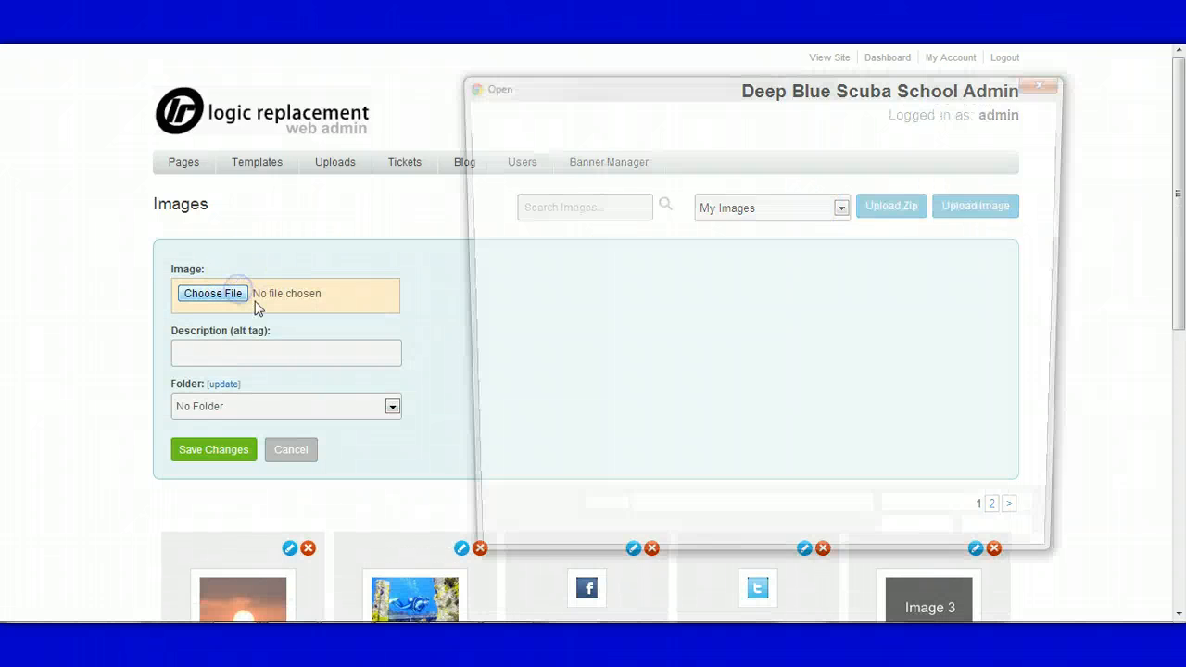
left_click(858, 214)
double_click(860, 215)
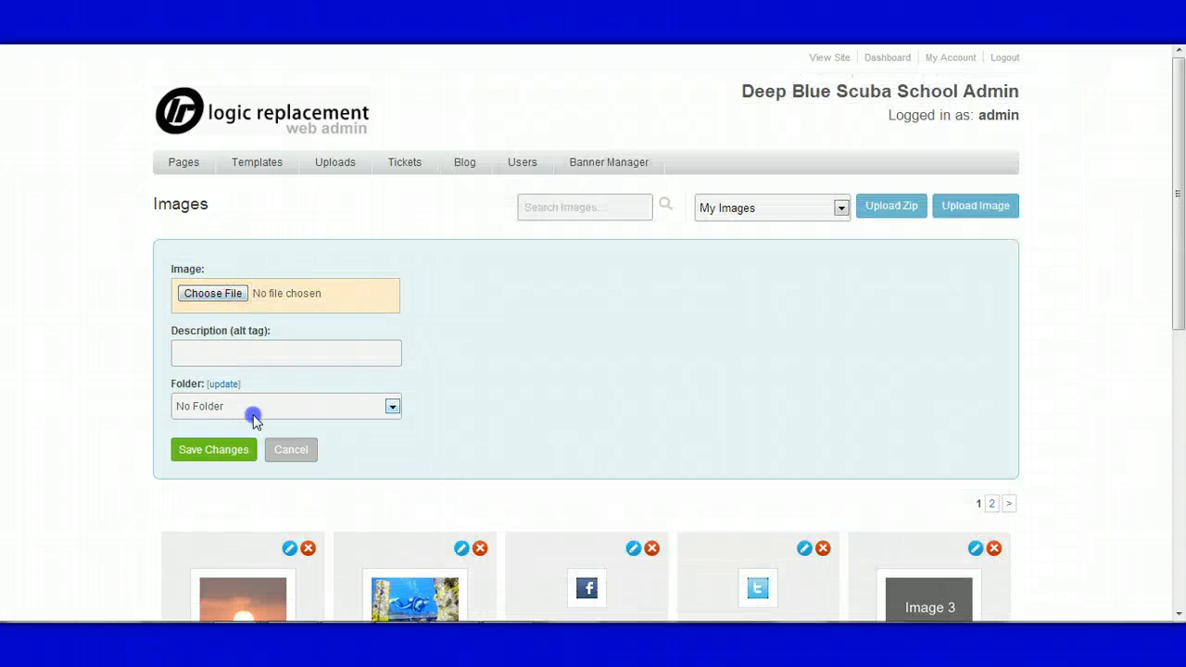
left_click(223, 357)
type("Cozumel")
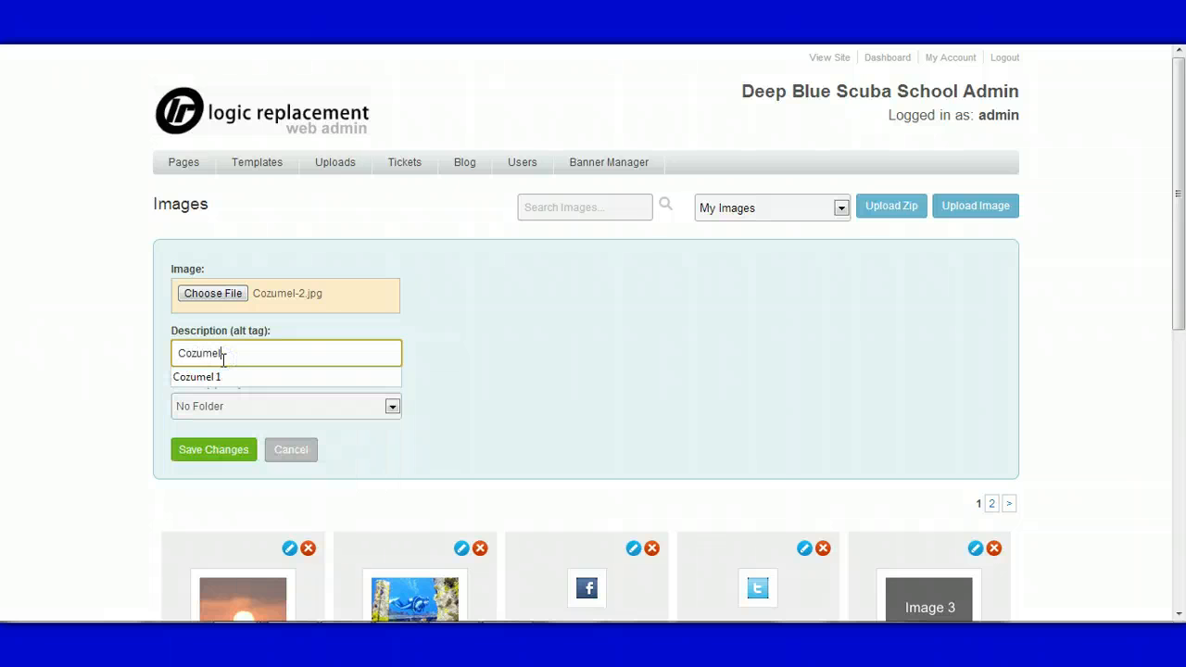
type(" 2")
left_click(133, 383)
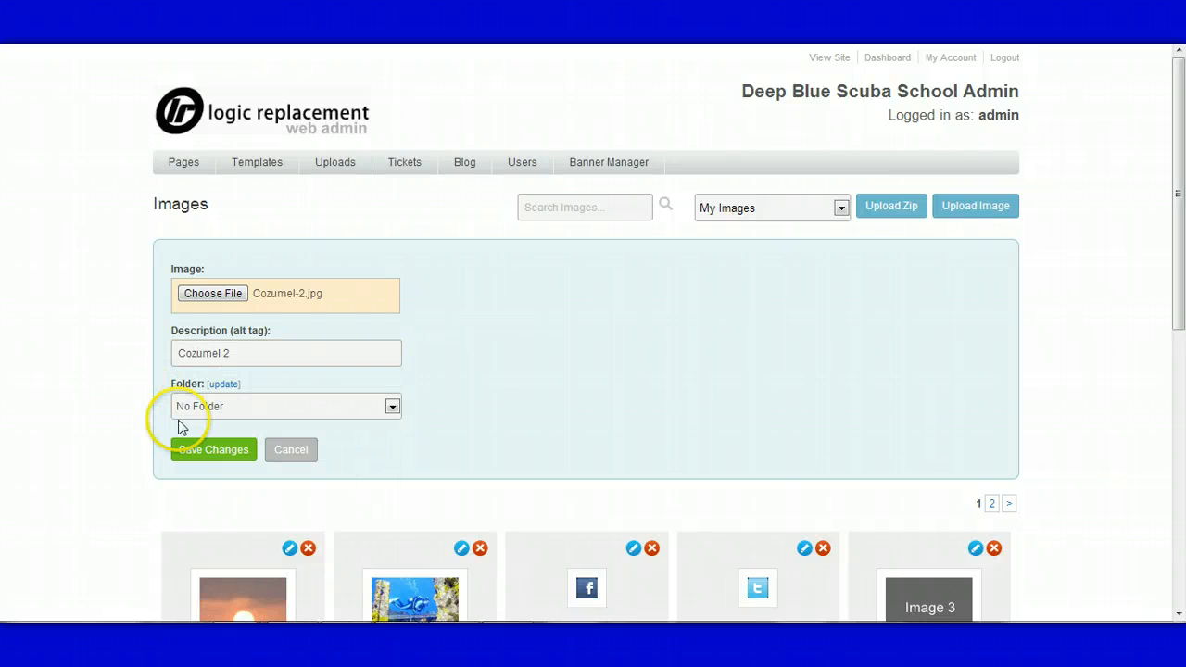
left_click(236, 456)
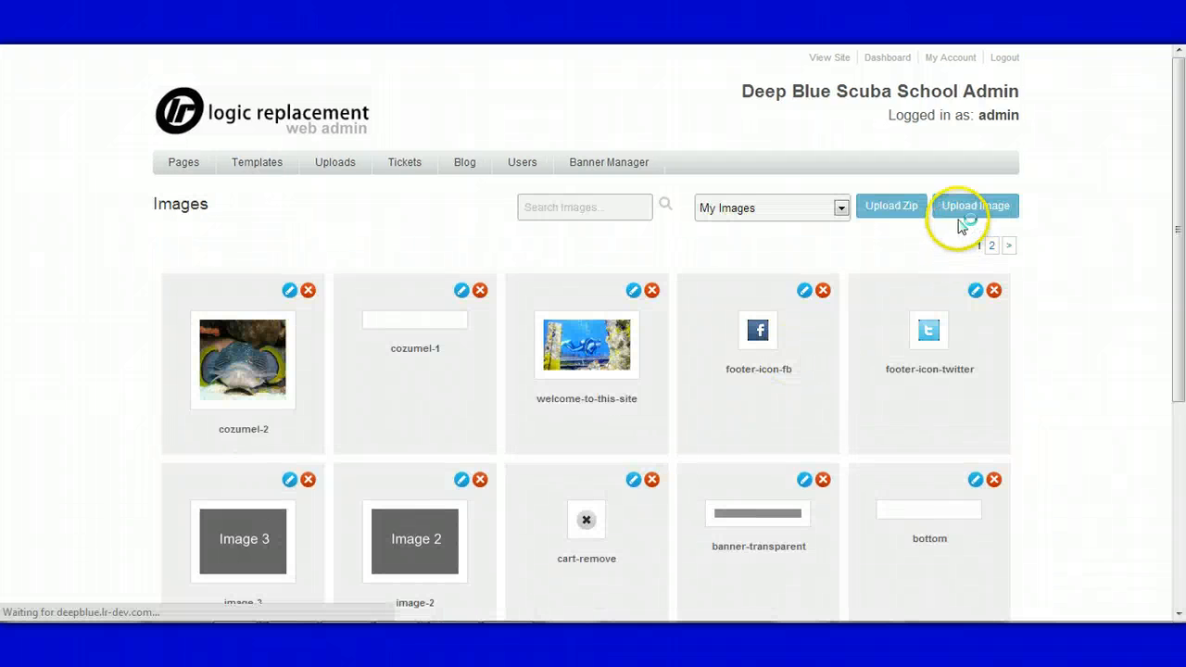
- Upload the image Cozumel-3.jpg with the description "Cozumel 3" and save it
left_click(958, 217)
left_click(193, 302)
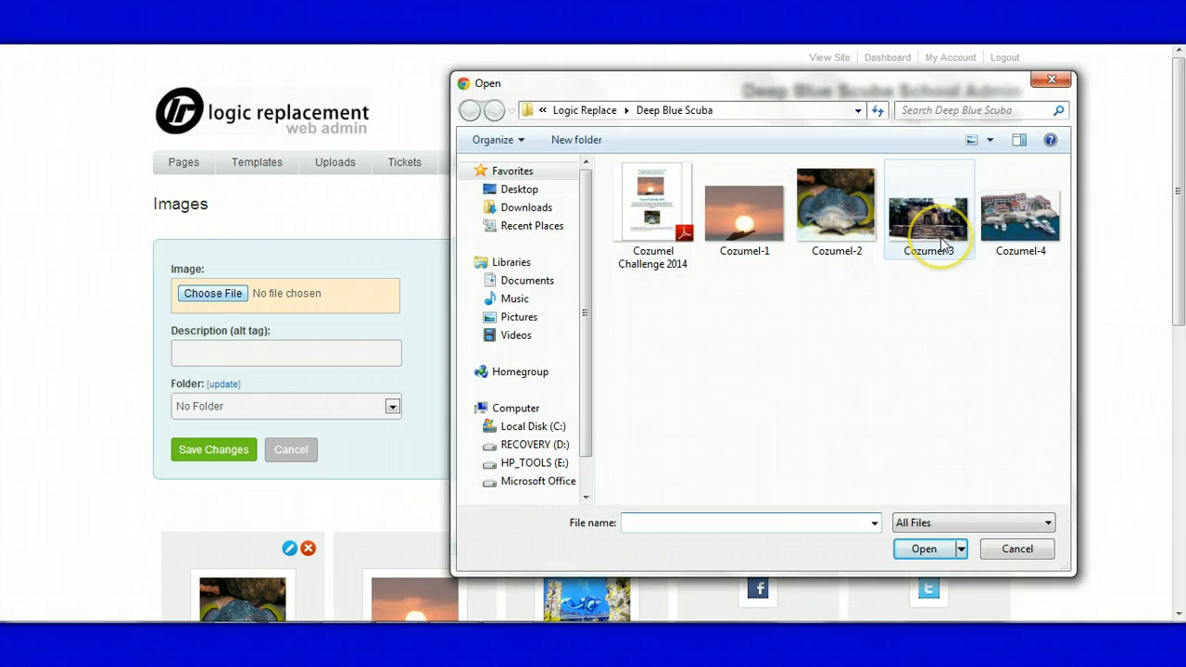
double_click(943, 243)
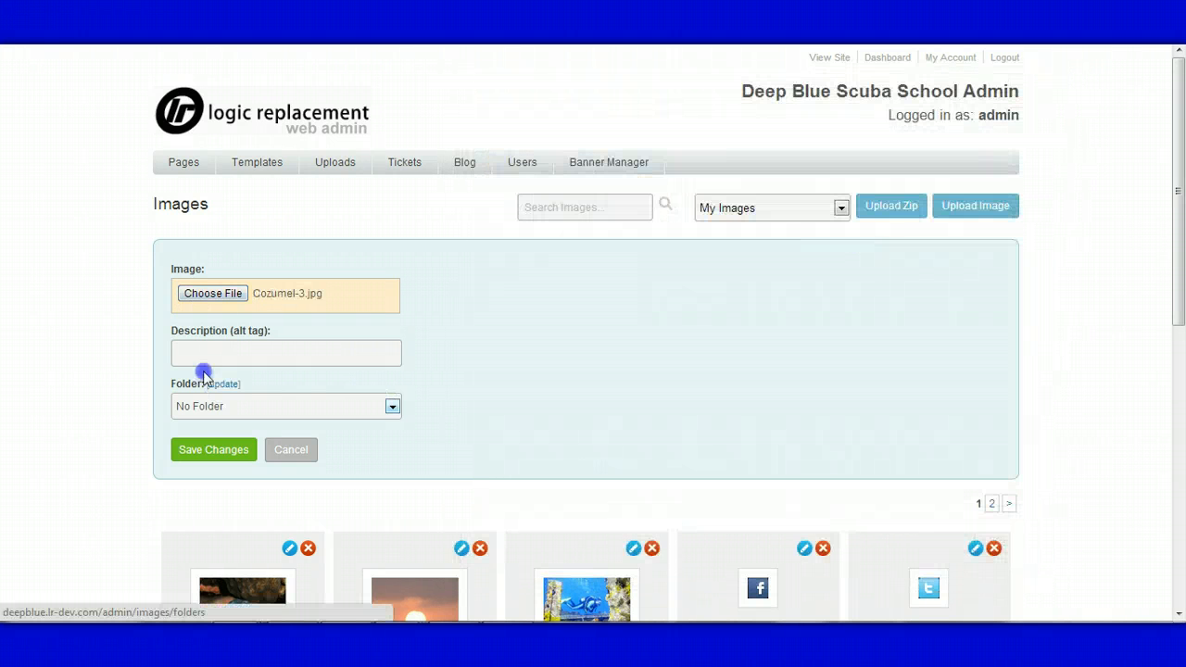
left_click(196, 357)
type("Coz")
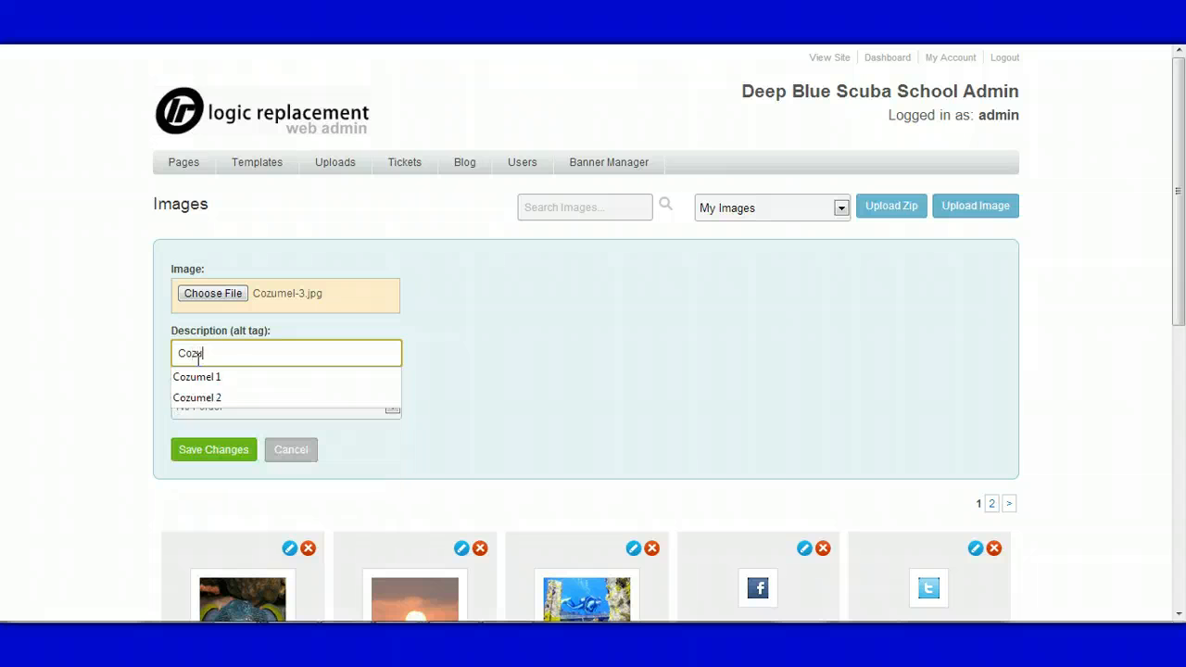
type("umel 3")
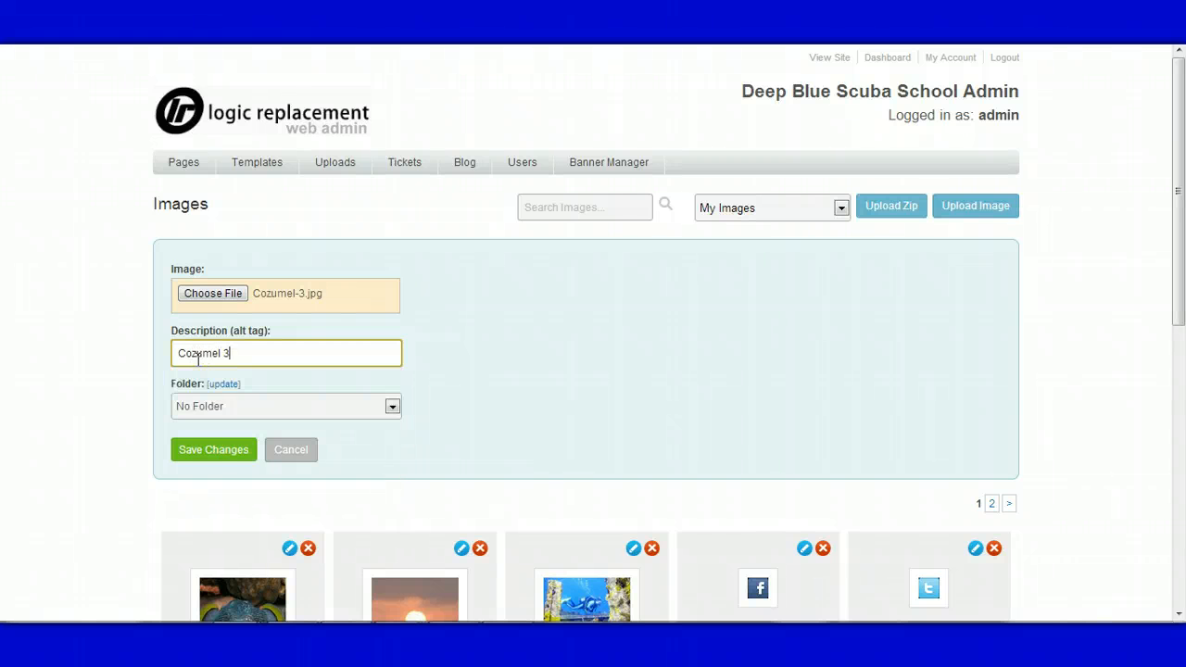
left_click(205, 452)
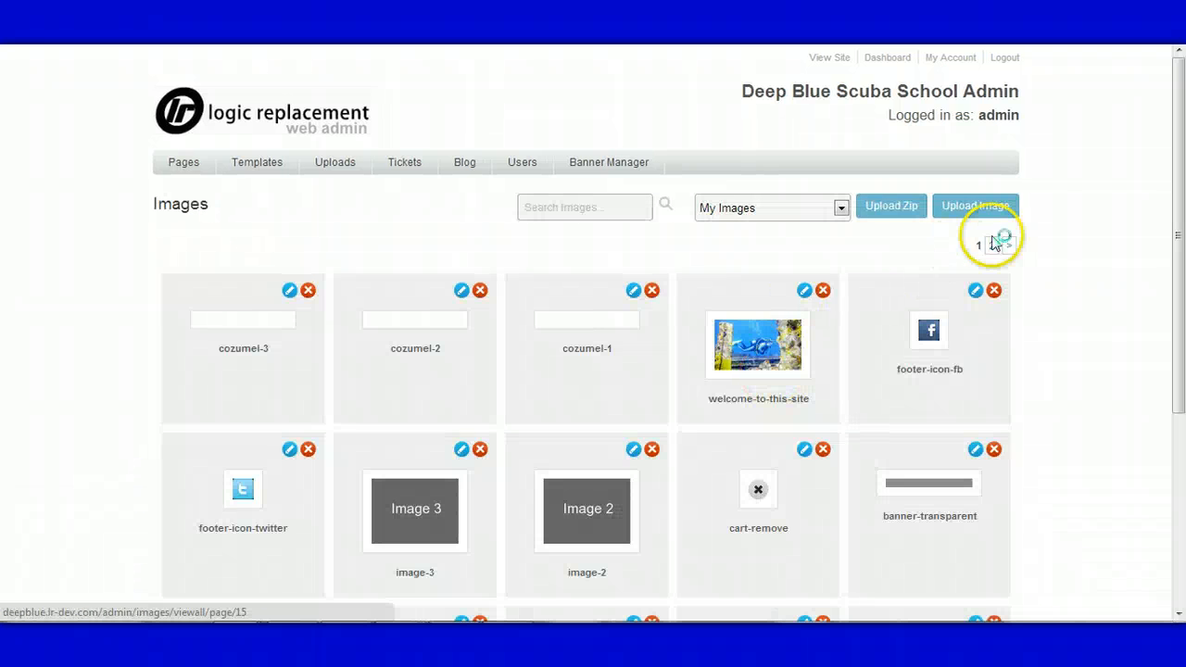
- Upload the image Cozumel-4.jpg with the description "Cozumel 4" and save it
left_click(982, 207)
left_click(191, 293)
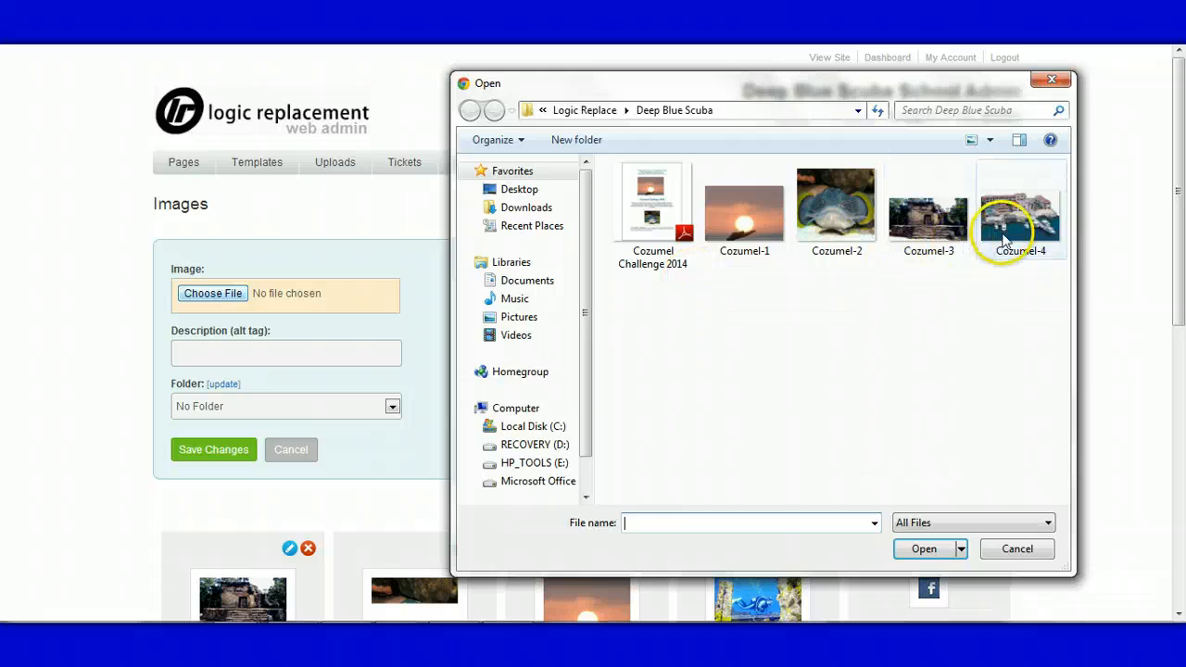
double_click(1003, 228)
left_click(278, 353)
type("Co")
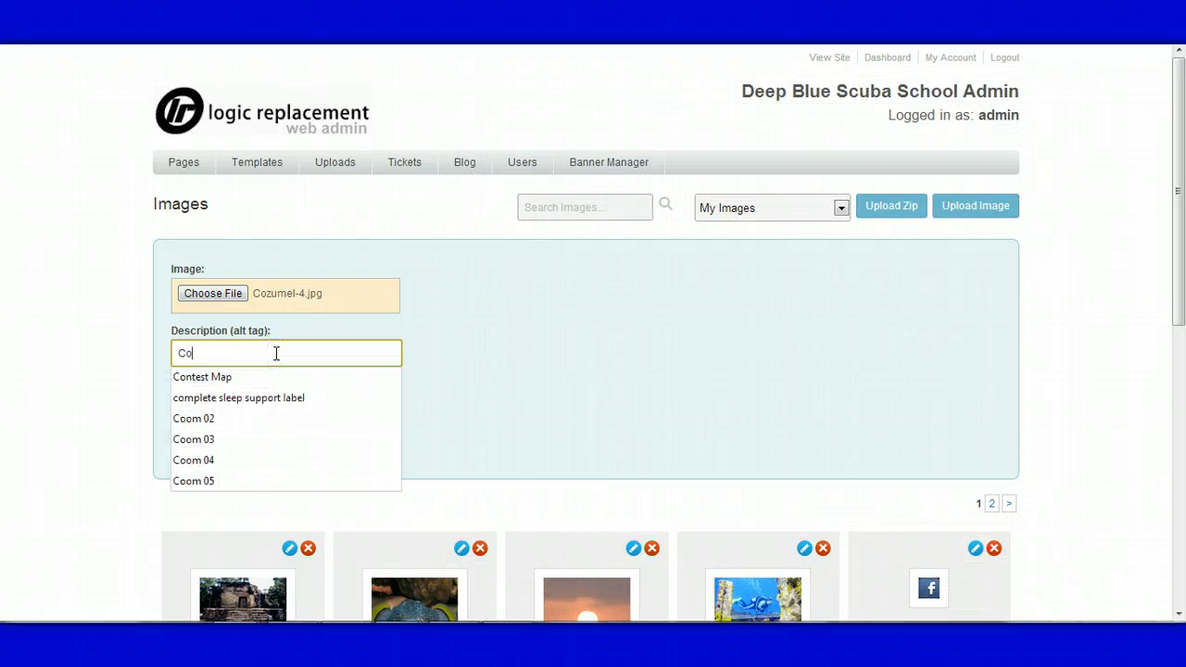
type("zumel 4")
left_click(84, 371)
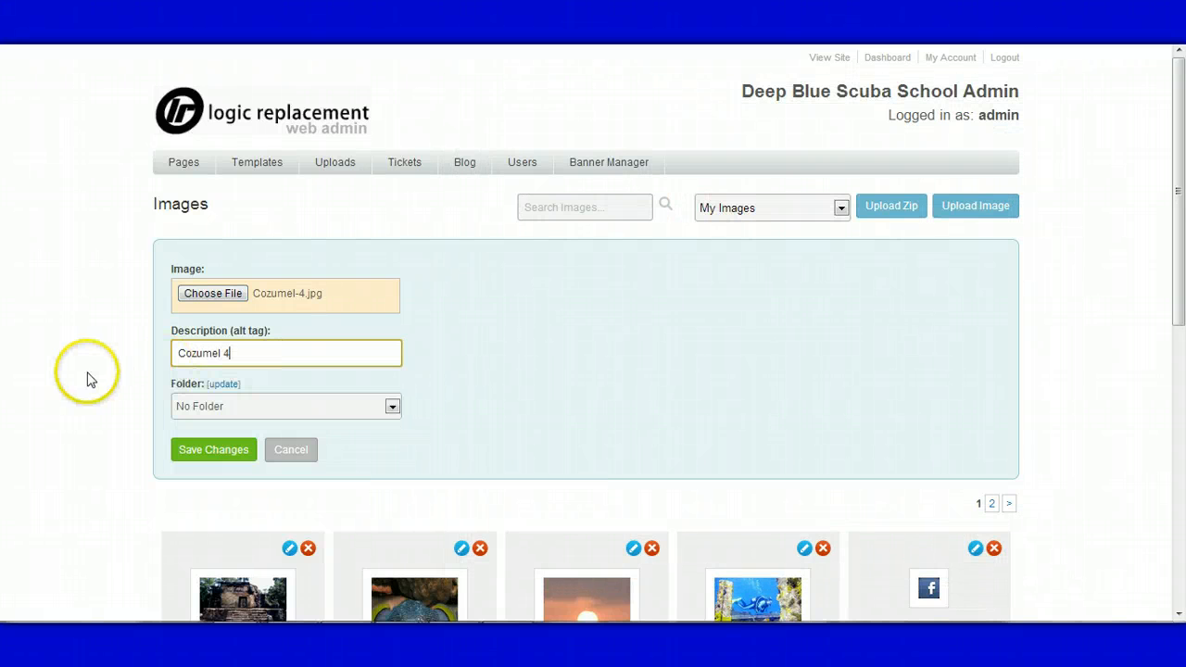
left_click(218, 452)
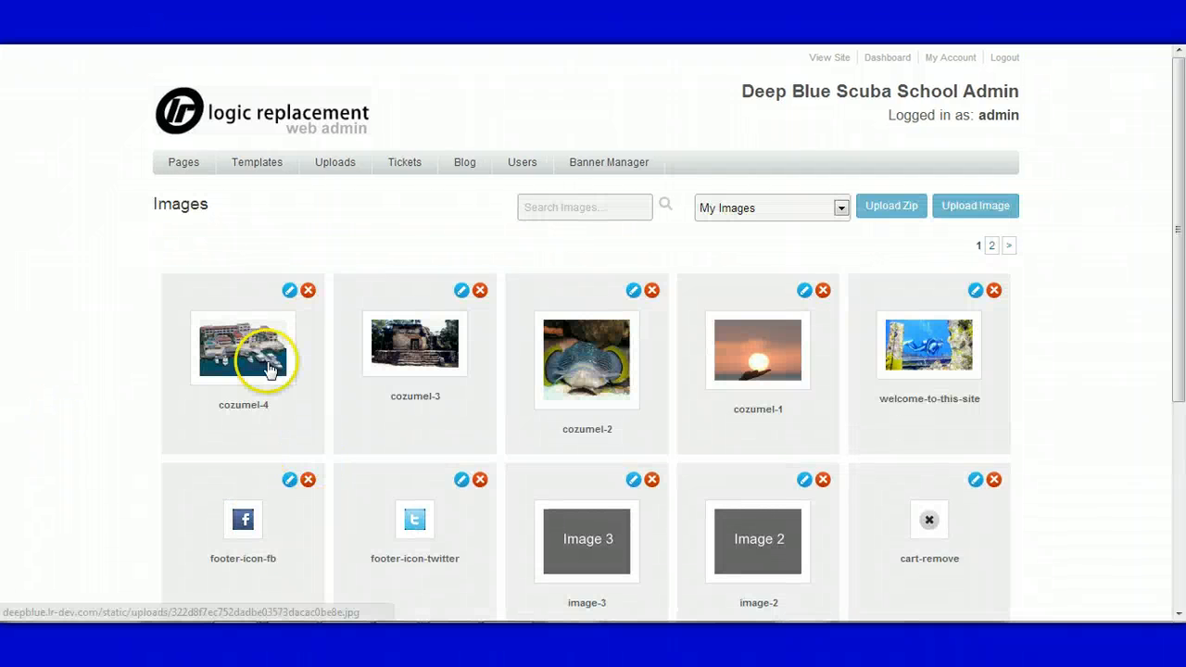
- Upload the Cozumel Challenge 2014 PDF to the site's files without assigning a folder
mouse_move(336, 165)
left_click(333, 236)
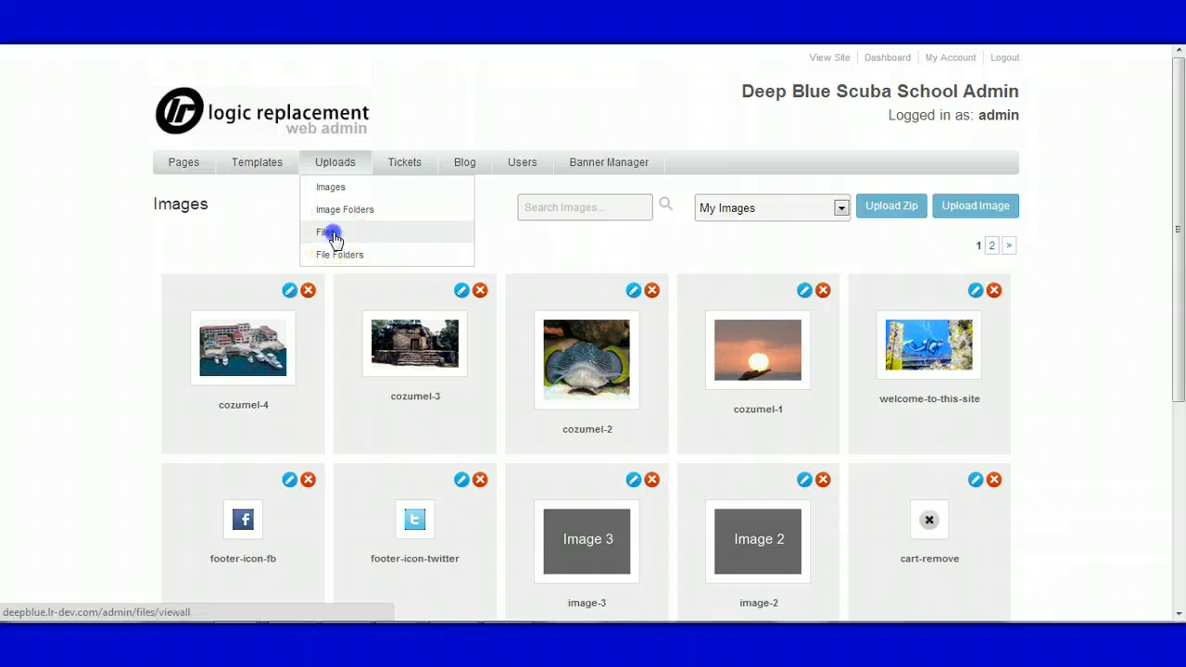
left_click(999, 208)
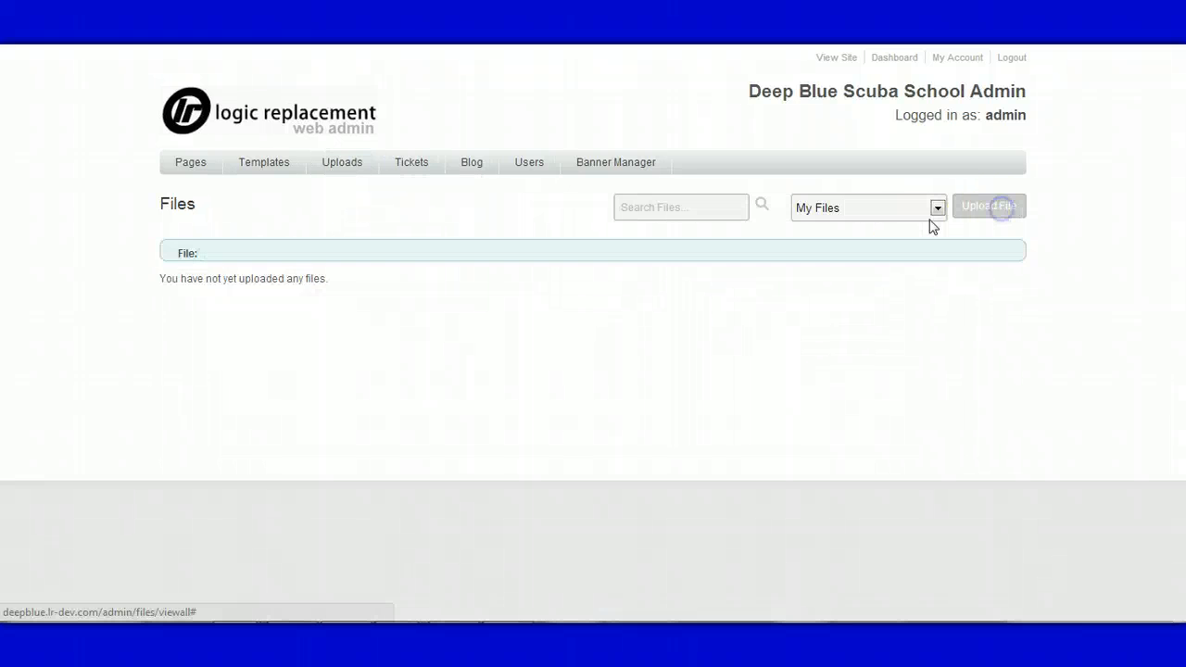
left_click(224, 294)
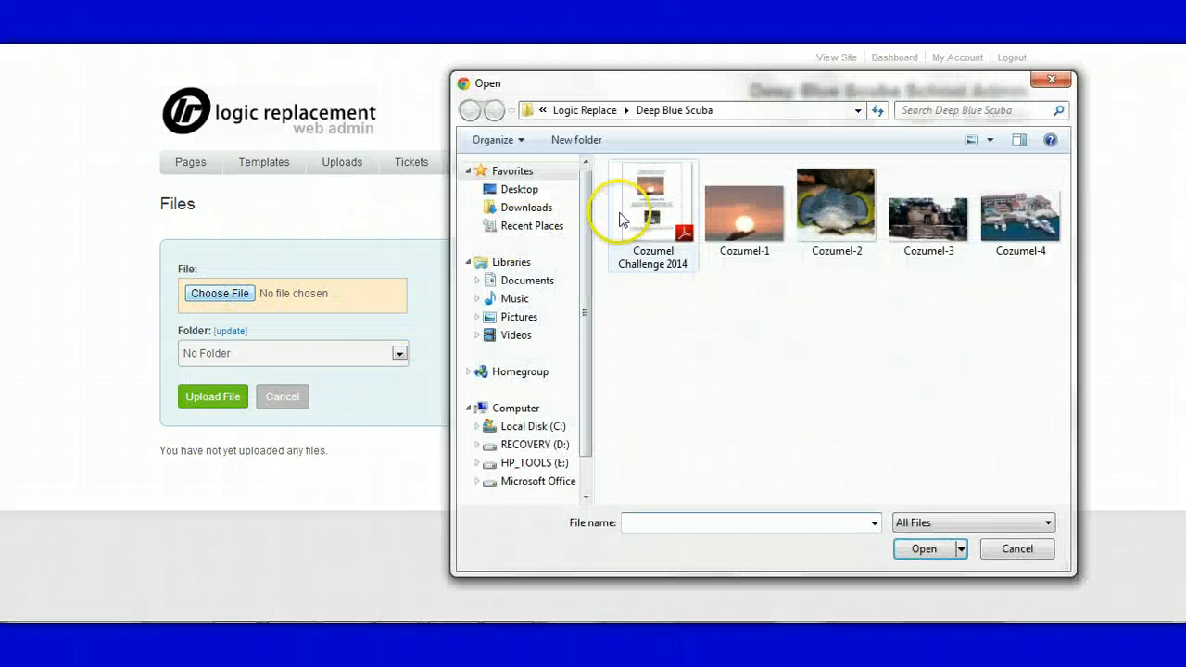
double_click(621, 220)
left_click(210, 395)
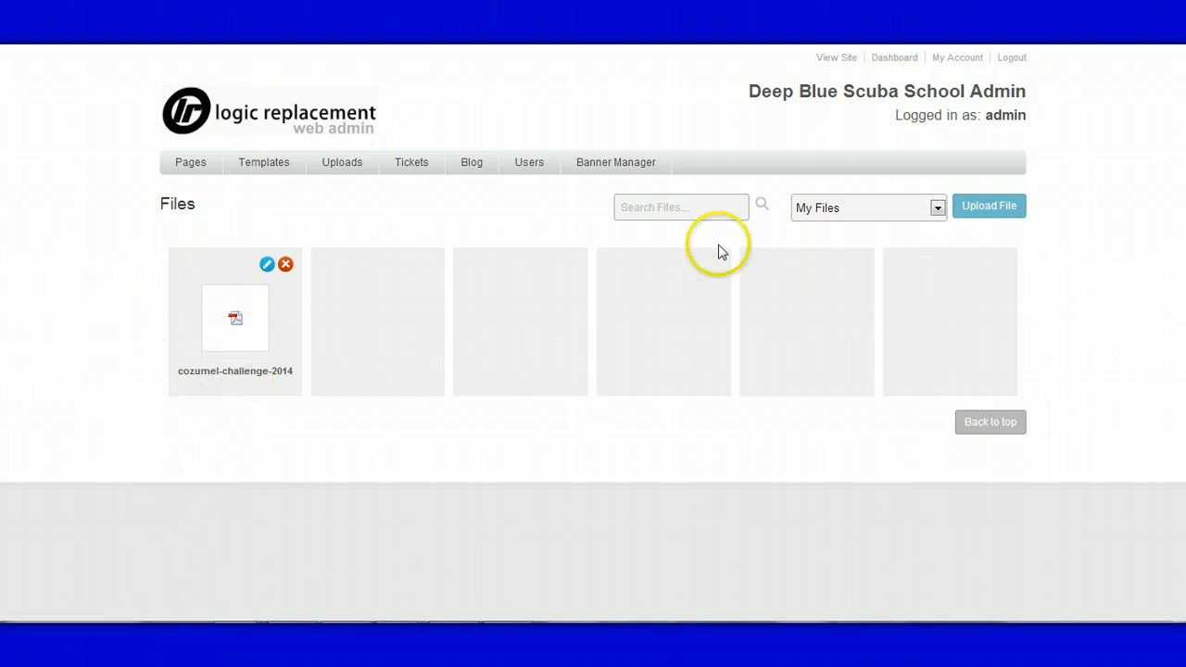
- On the live site's Cozumel trip page, paste the Cozumel Challenge 2014 trip text into the empty content block and save it
left_click(832, 60)
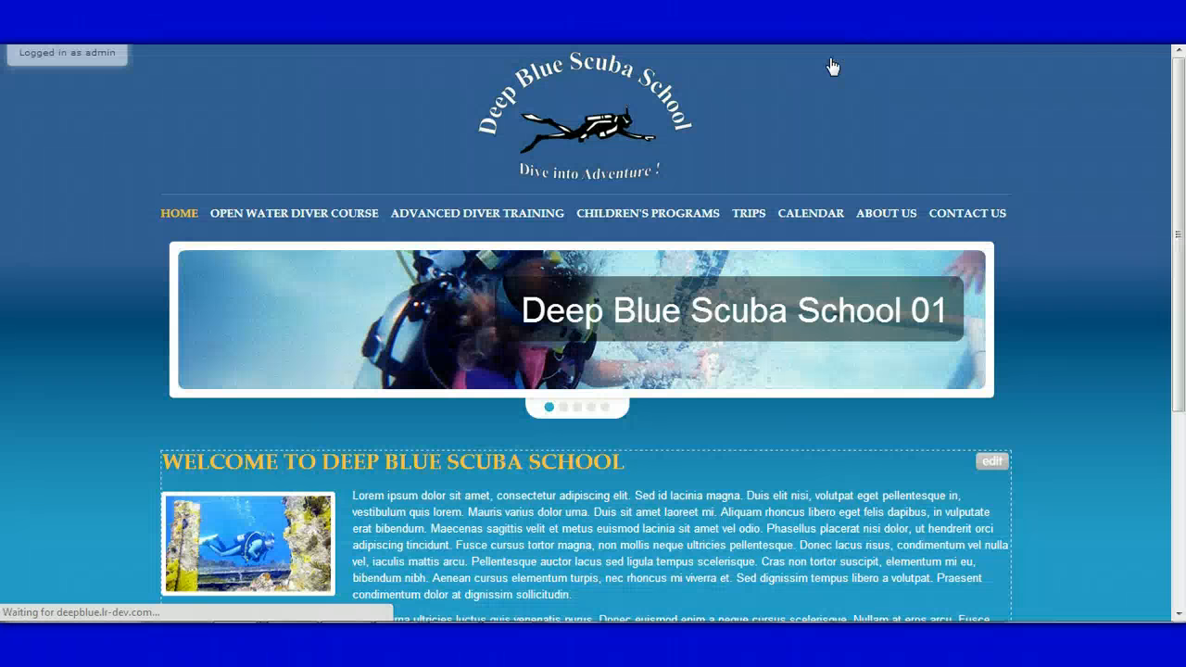
mouse_move(748, 214)
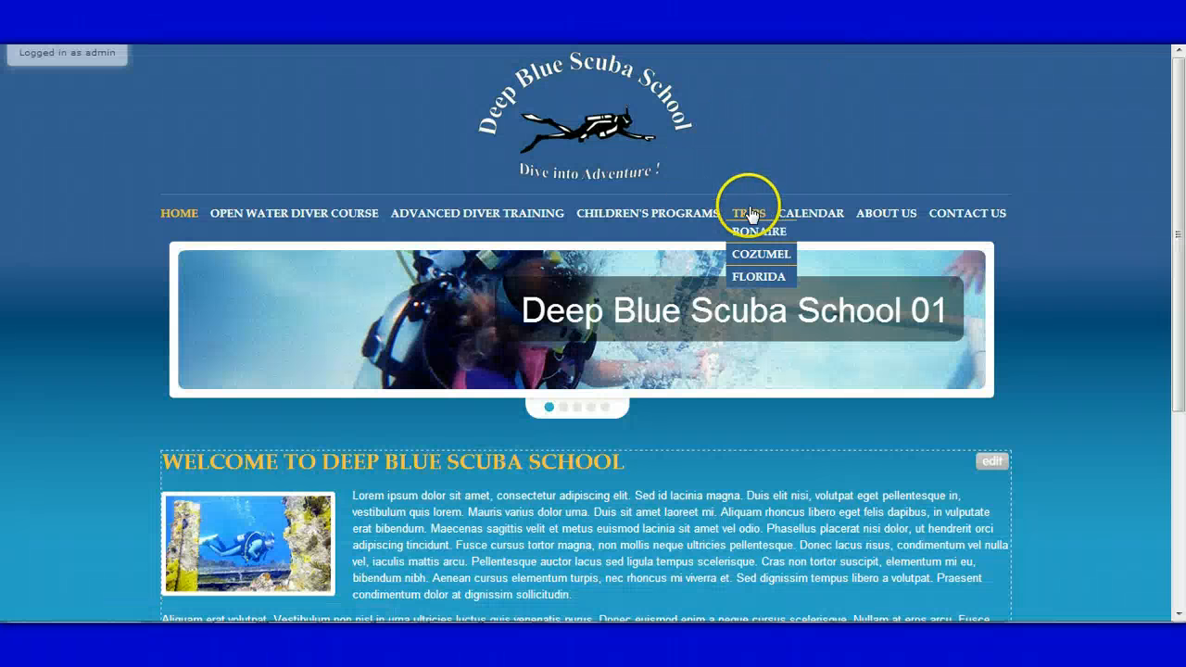
left_click(751, 262)
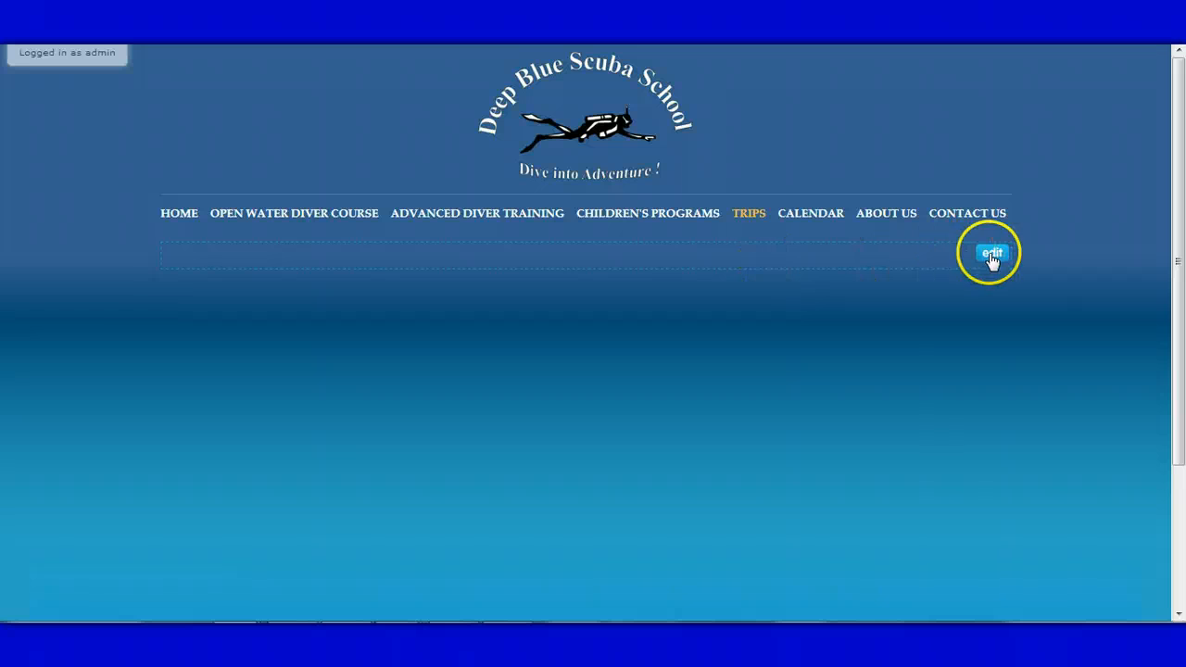
left_click(991, 251)
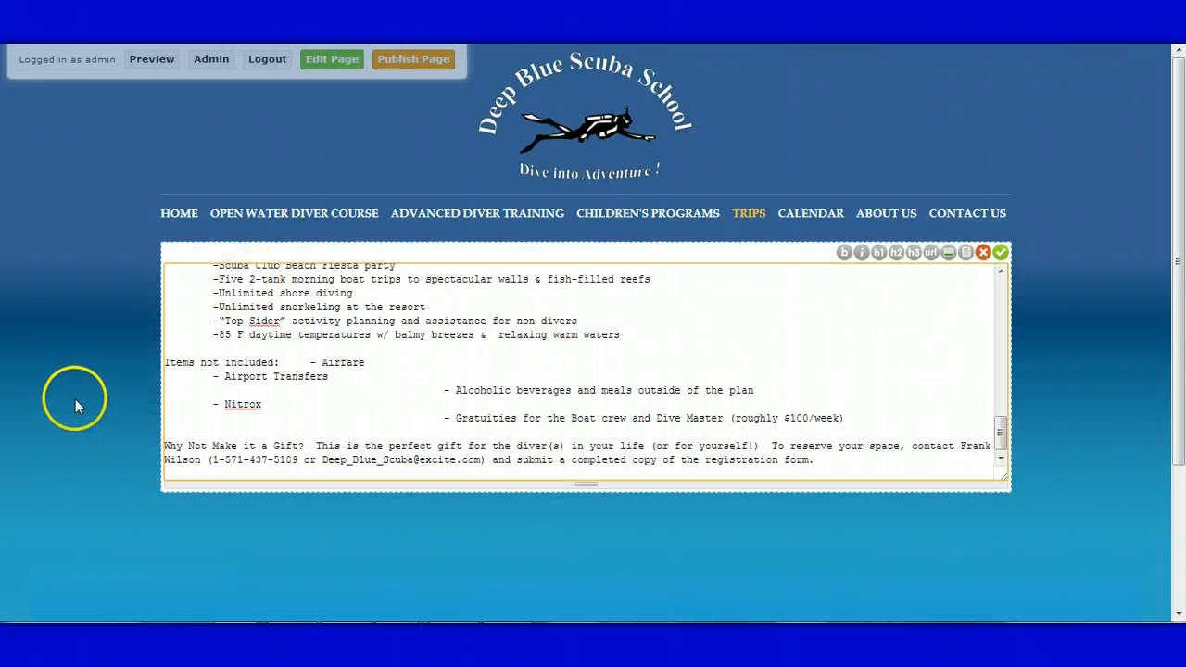
scroll(75, 399, "down", 3)
scroll(75, 399, "up", 3)
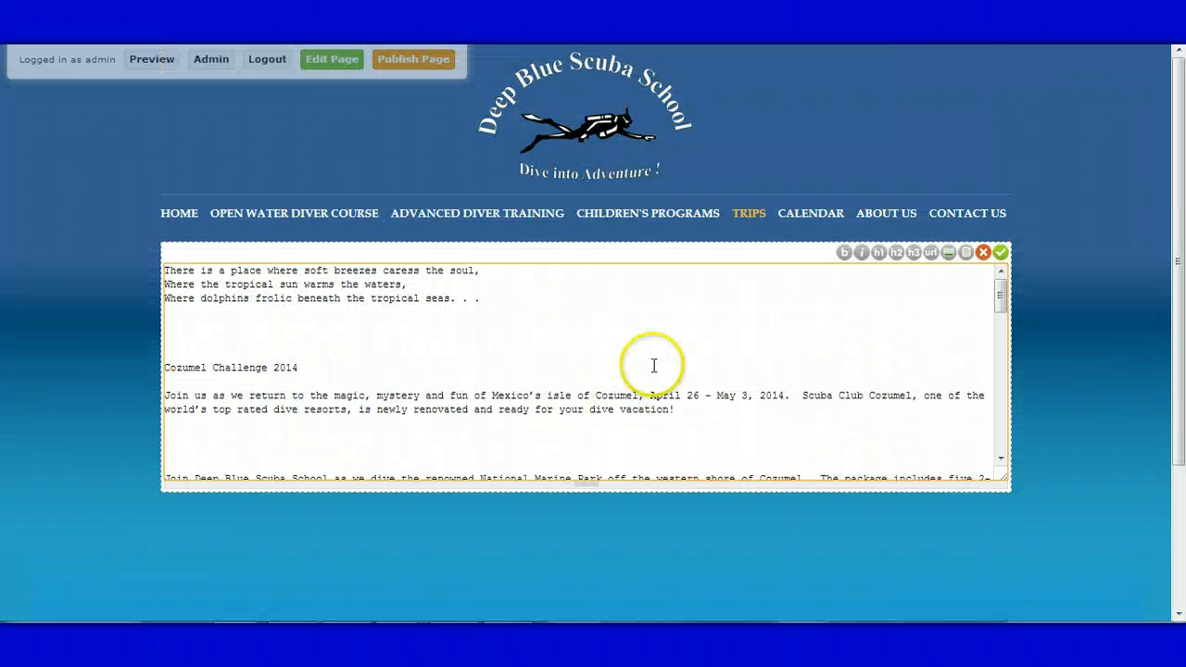
left_click(1001, 254)
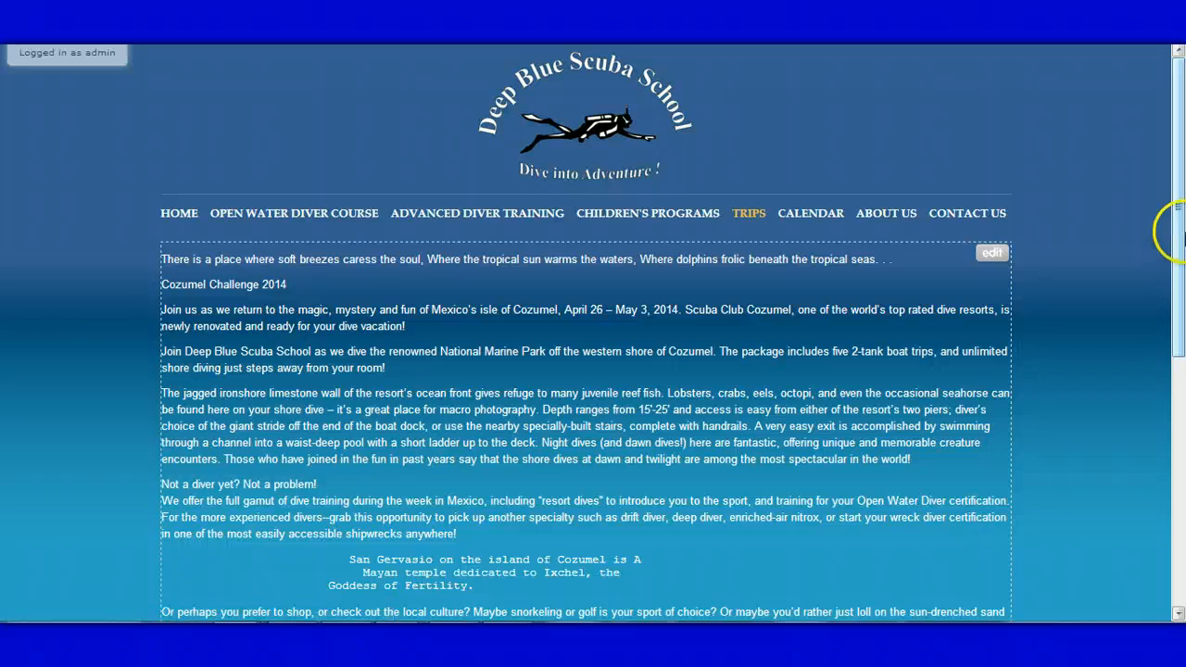
- Open the Cozumel trip text for editing and remove the "Cozumel Challenge 2014" line and surplus blank lines below the opening verse
mouse_move(1176, 227)
left_mouse_down()
mouse_move(1175, 526)
mouse_move(1179, 246)
left_mouse_up()
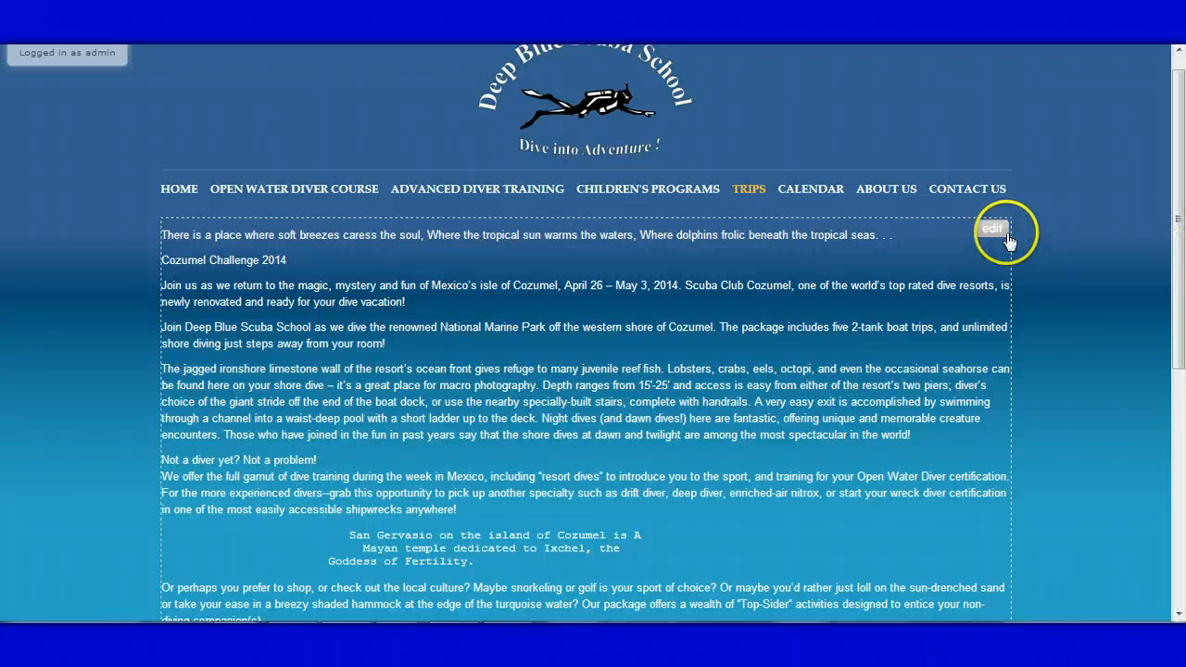
left_click(1007, 235)
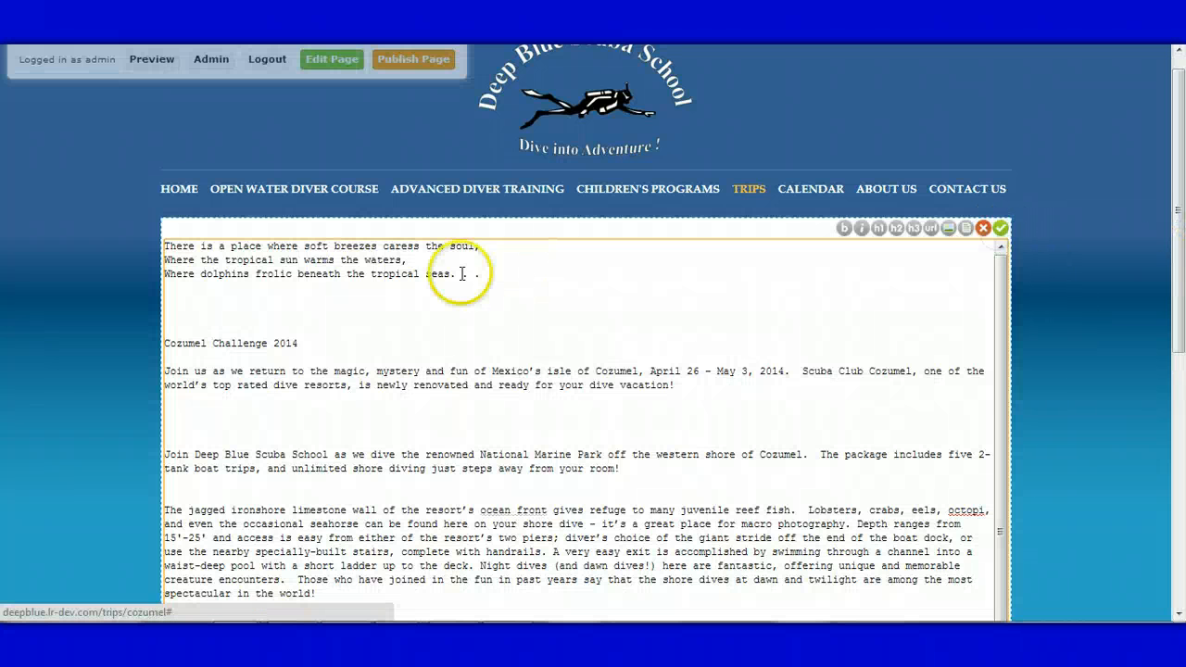
left_click(213, 315)
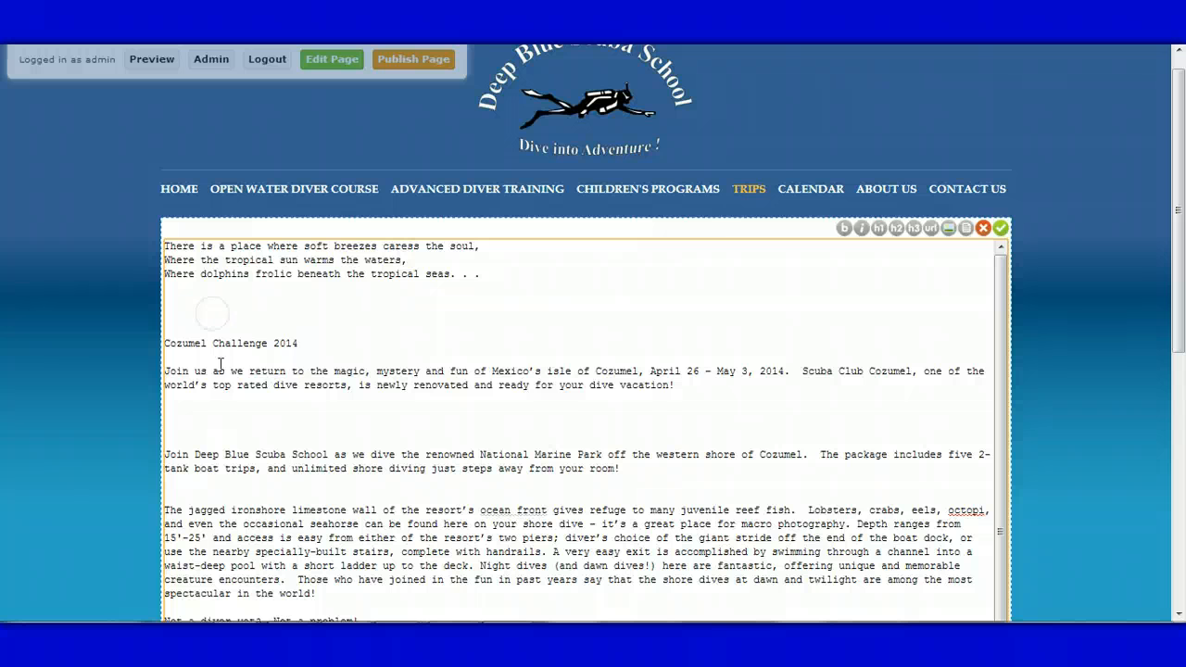
left_click(297, 343)
left_click_drag(297, 343, 191, 343)
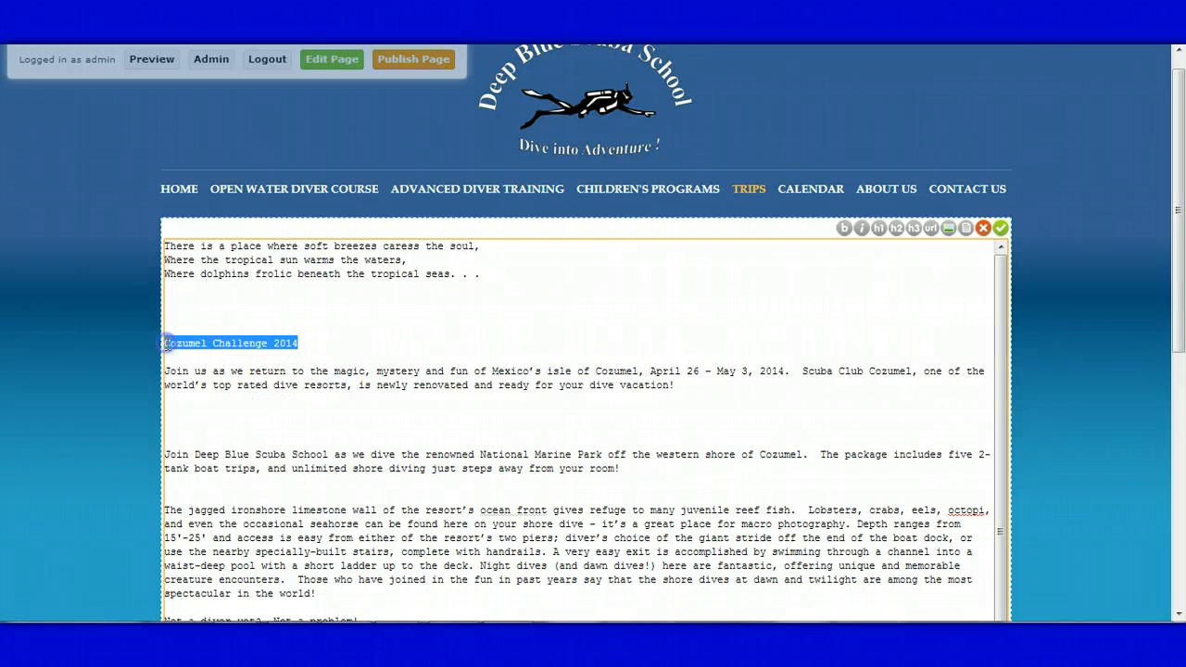
key("BackSpace")
key("BackSpace")
key("BackSpace")
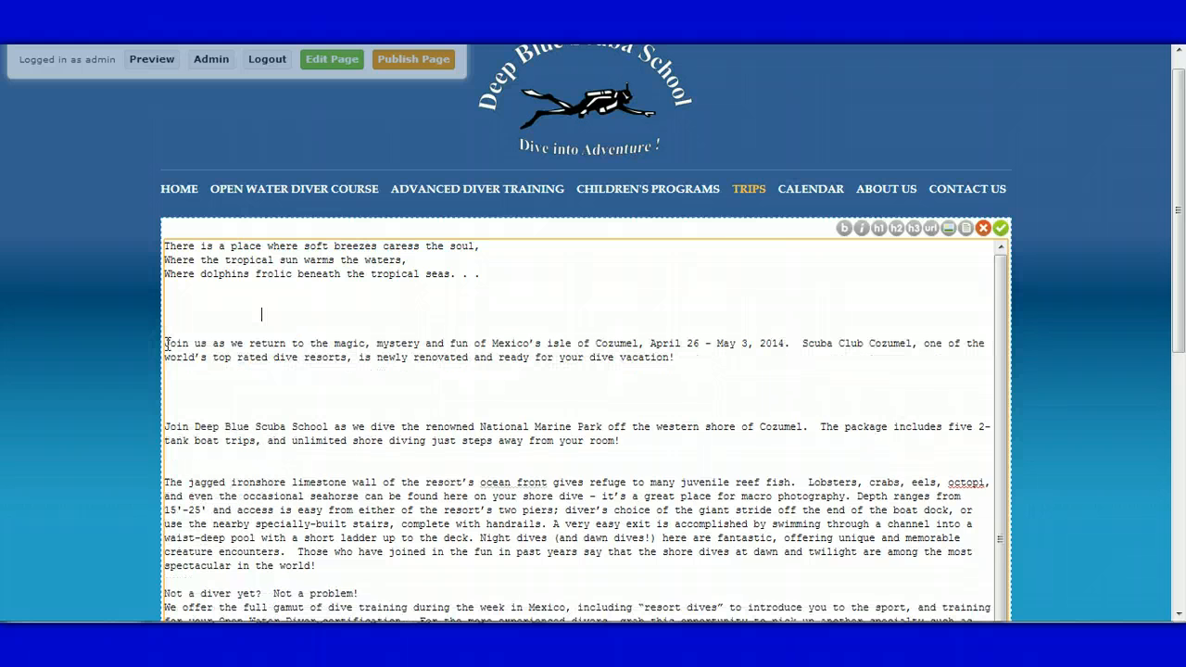
key("BackSpace")
- Add "Cozumel Challenge 2014" above the opening verse as a level 1 heading and save the content block
scroll(167, 345, "down", 2)
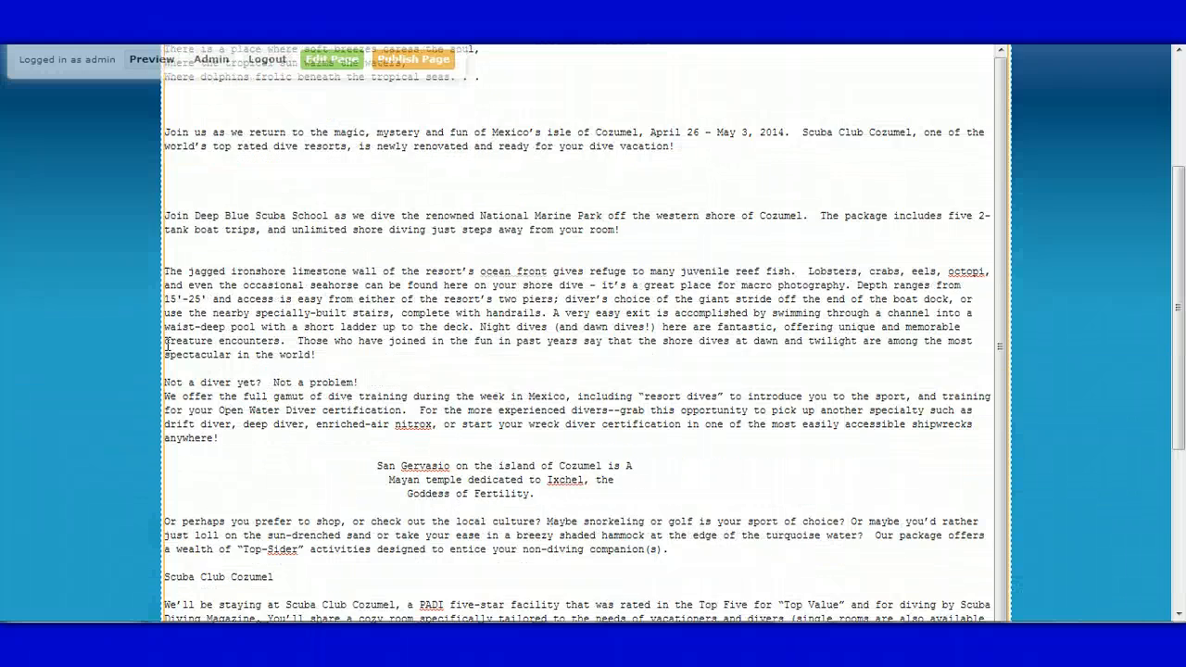
scroll(166, 345, "up", 2)
key("Return")
key("Return")
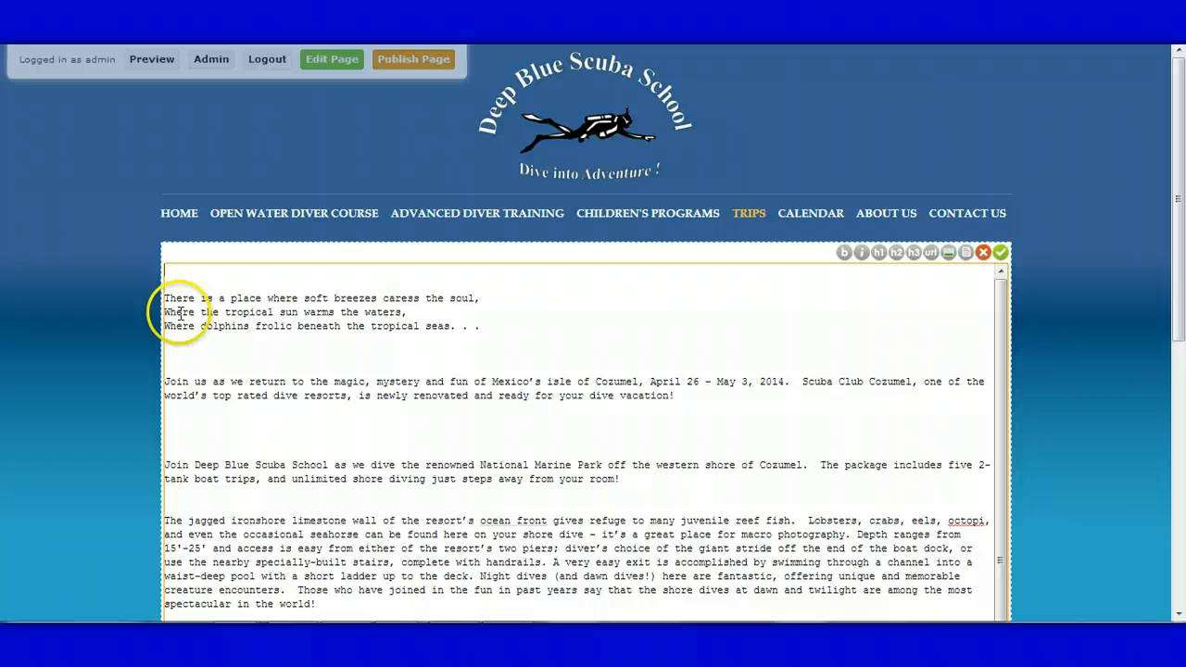
type("Cozumel Challenge 2014")
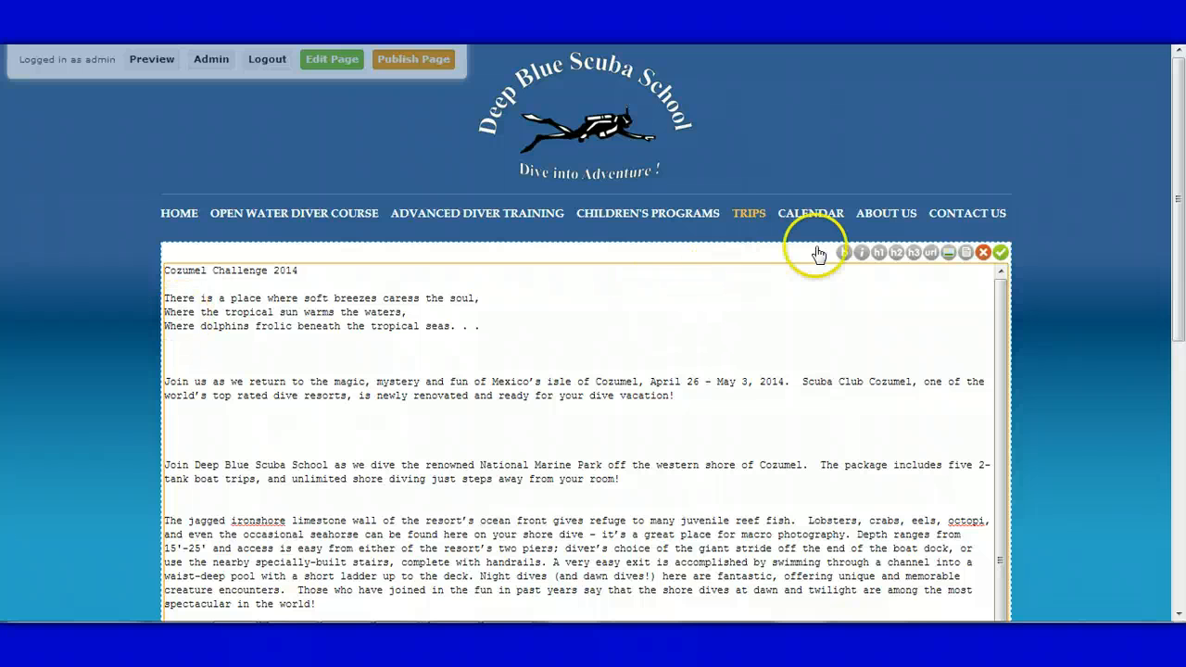
left_click(879, 252)
key("BackSpace")
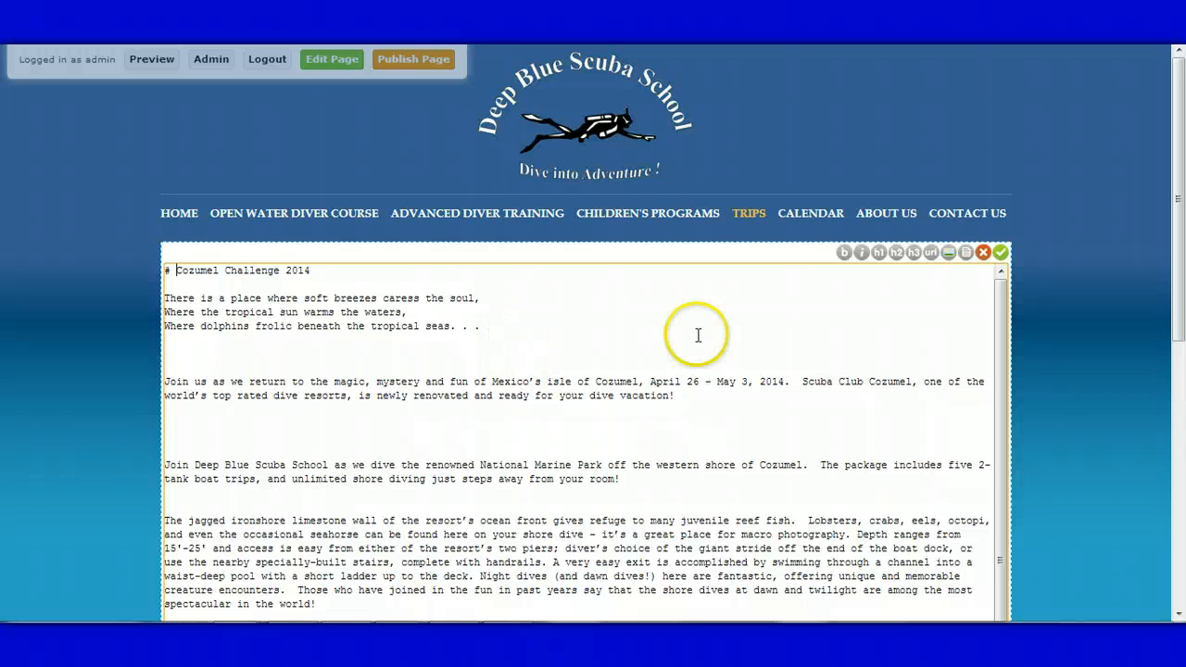
left_click(1001, 252)
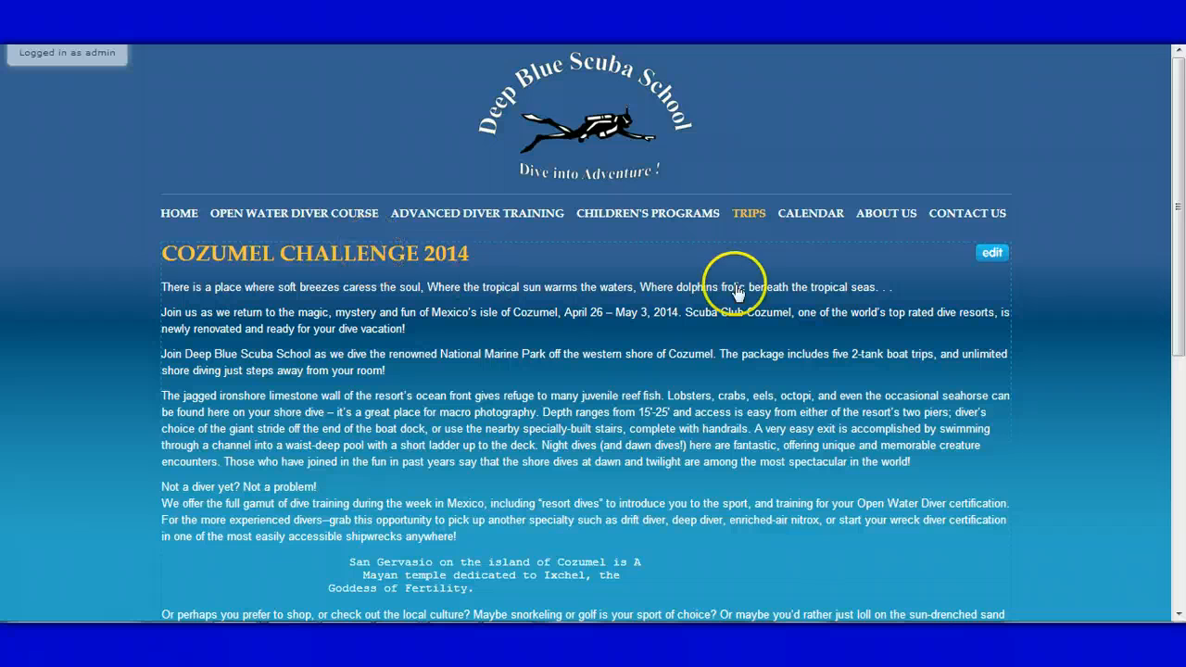
- Reopen the Cozumel trip content block for editing
left_click(993, 252)
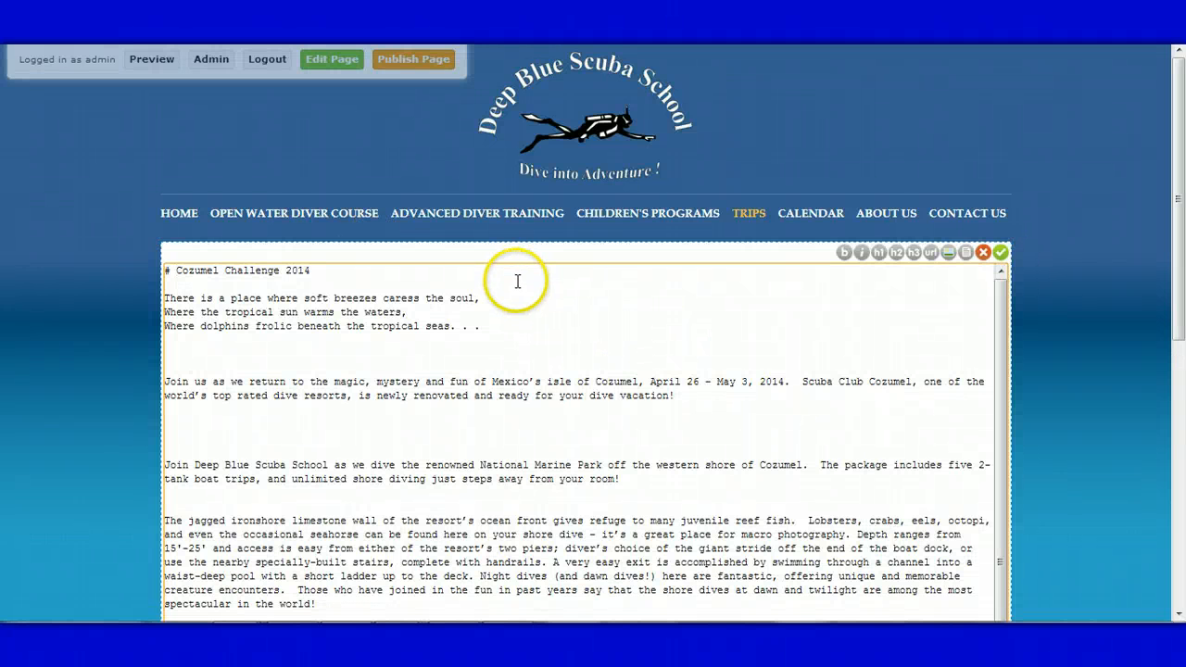
- Try the italic, bold, heading 2 and heading 3 markup on a new line below the title, and remove it again
key("Return")
key("Return")
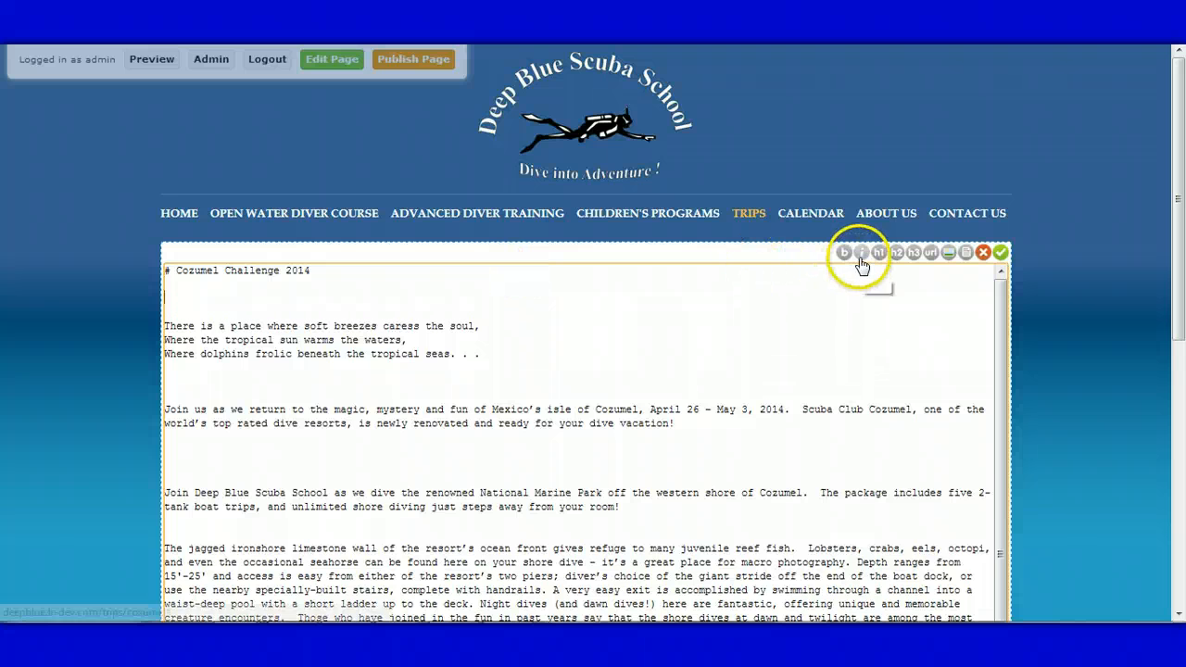
left_click(860, 260)
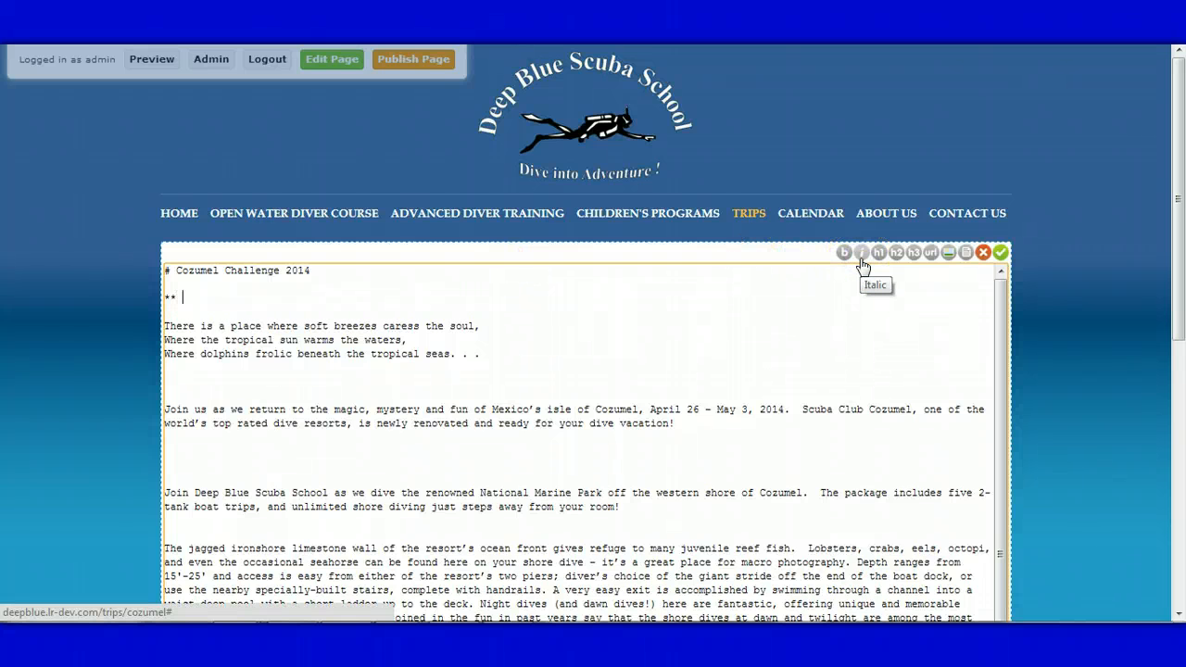
left_click(844, 253)
key("Right")
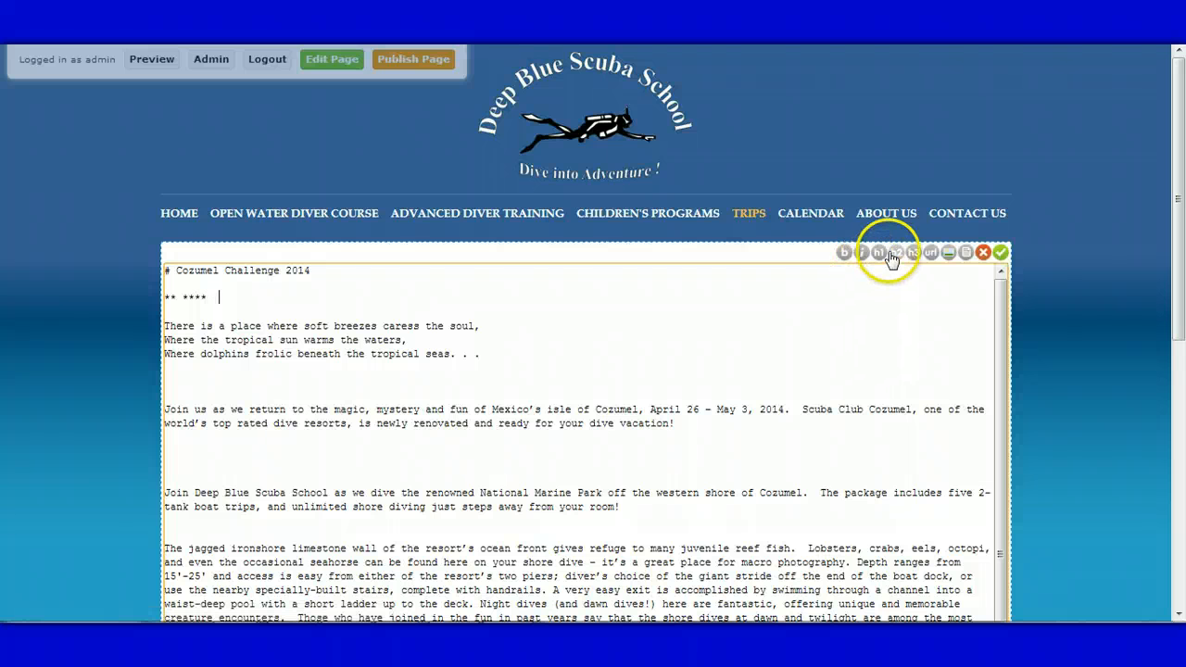
left_click(894, 254)
left_click(912, 254)
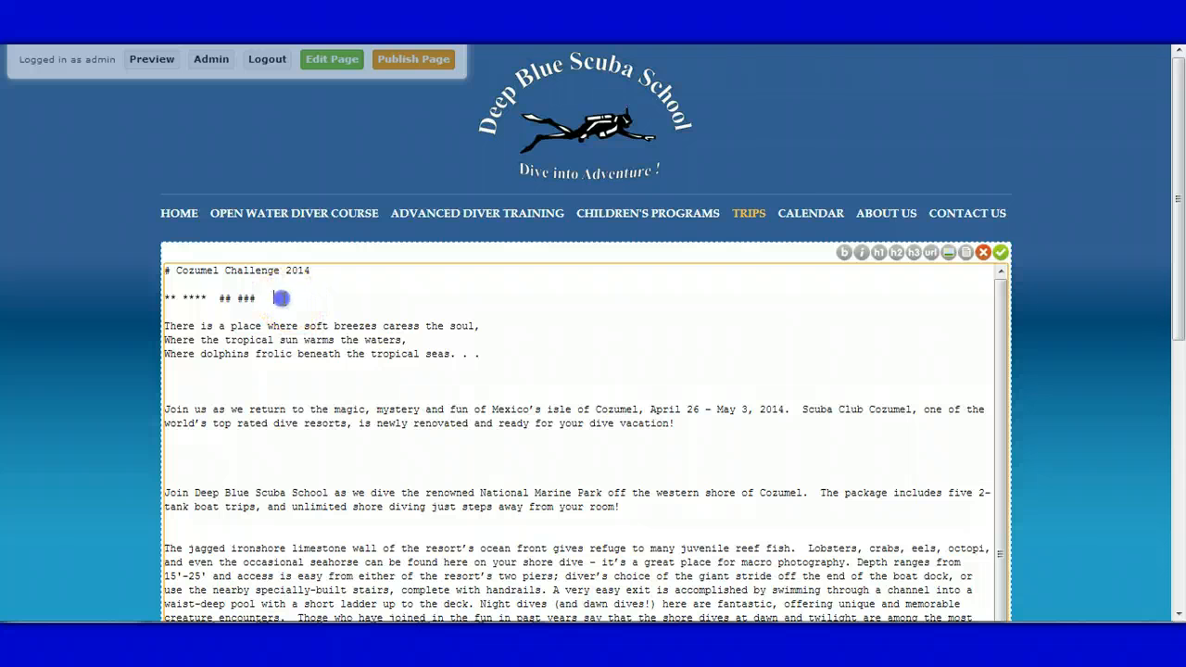
left_click_drag(278, 297, 172, 296)
key("BackSpace")
key("BackSpace")
key("BackSpace")
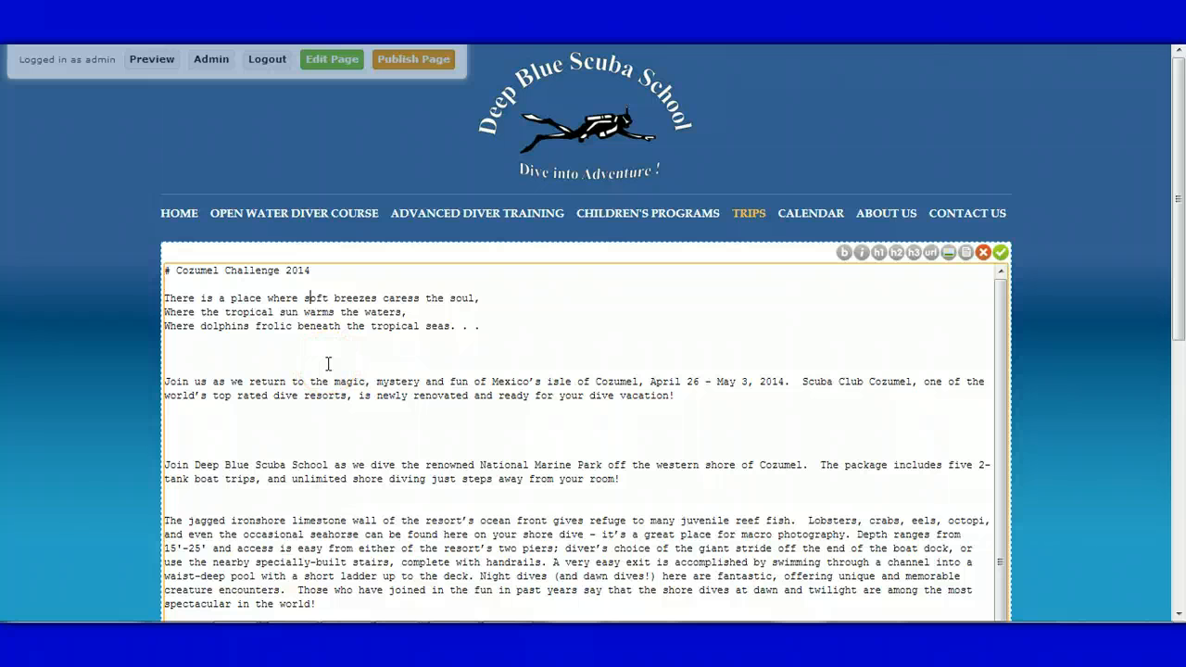
- Make the three-line opening verse bold with ** markup and join its lines into a single paragraph
type("**")
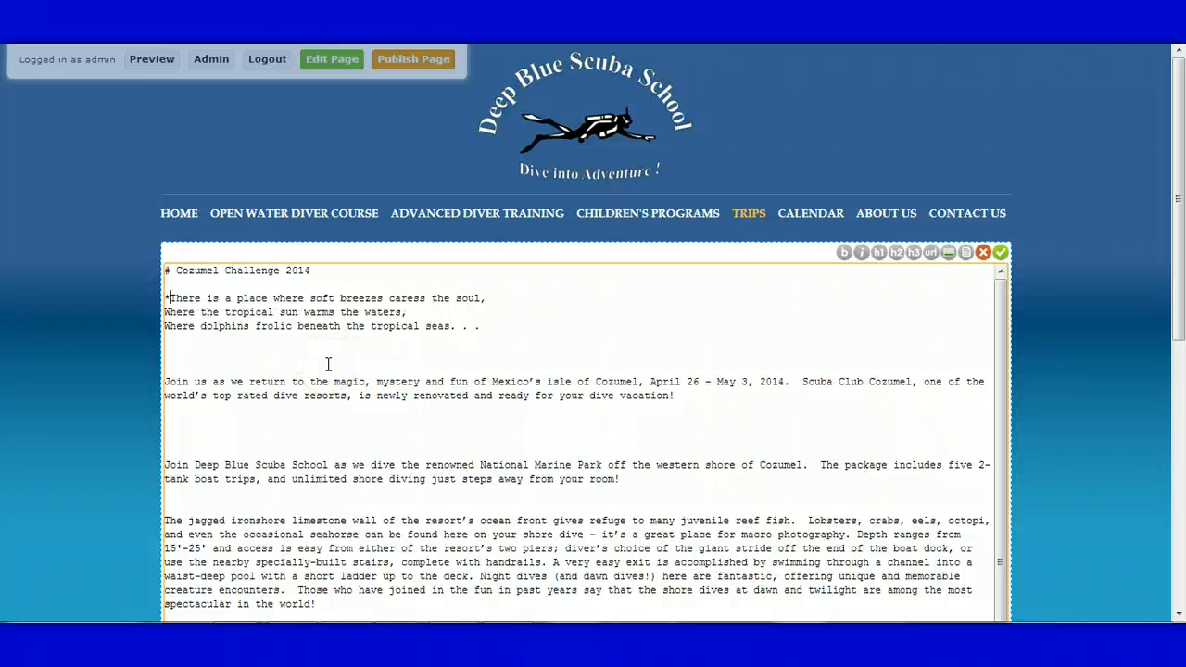
key("End")
key("Delete")
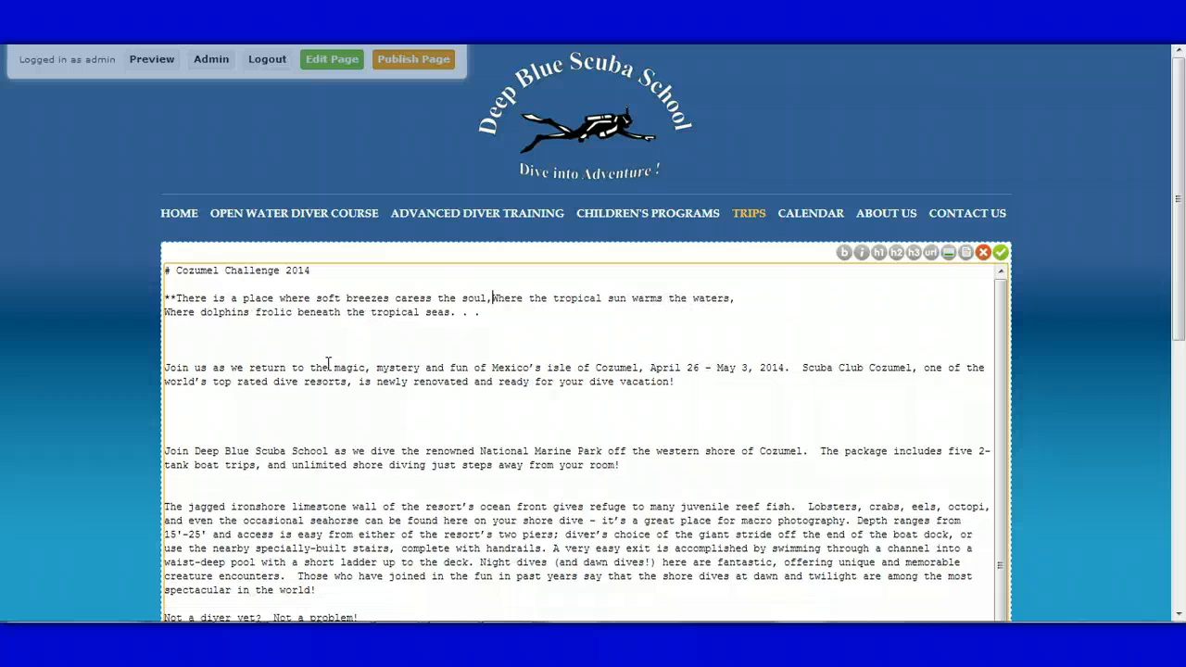
key("Delete")
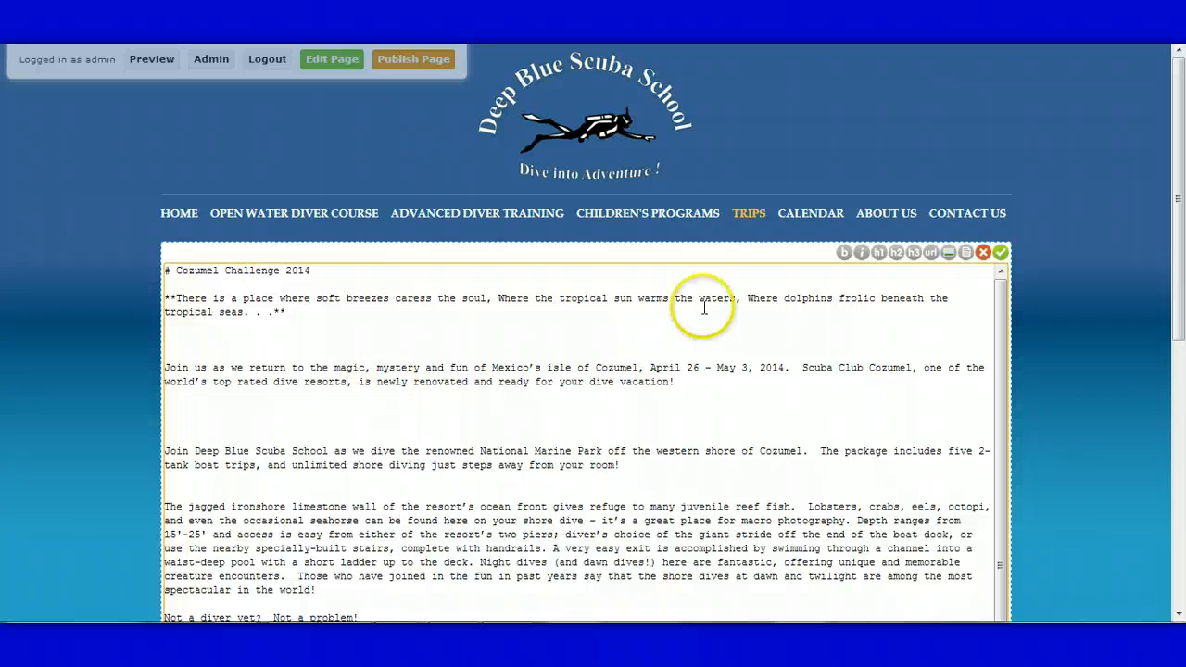
- Insert the cozumel-1 image below the opening verse, centre it with <center> tags, and remove the extra blank lines around it
left_click(950, 263)
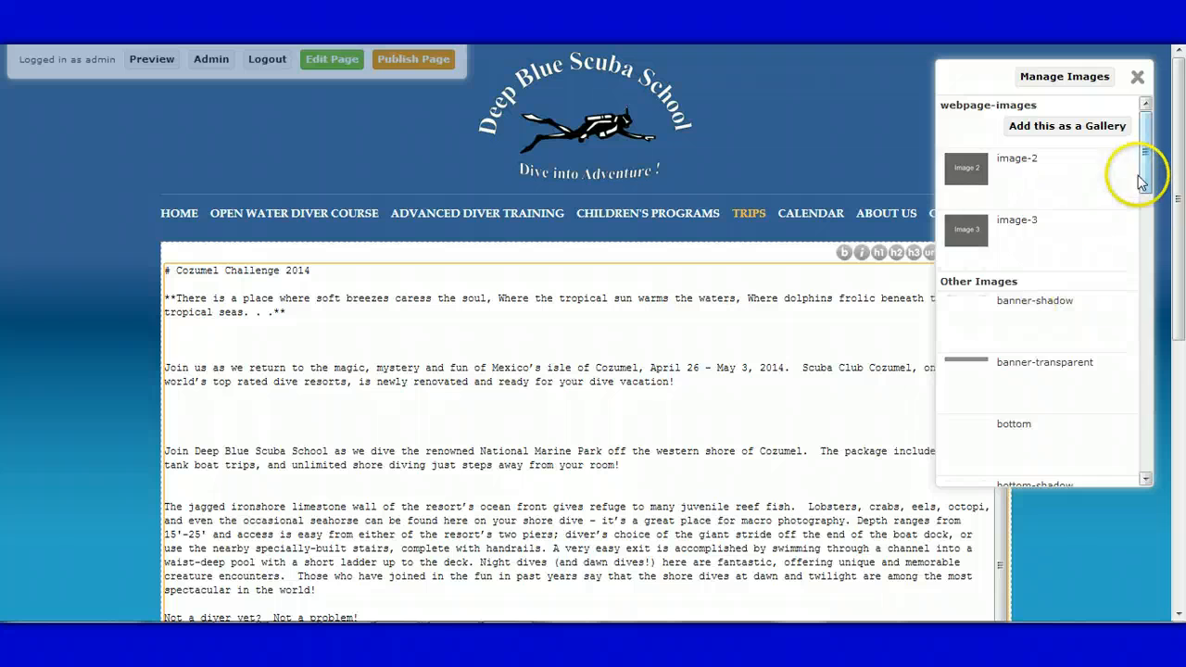
left_click_drag(1142, 183, 1146, 243)
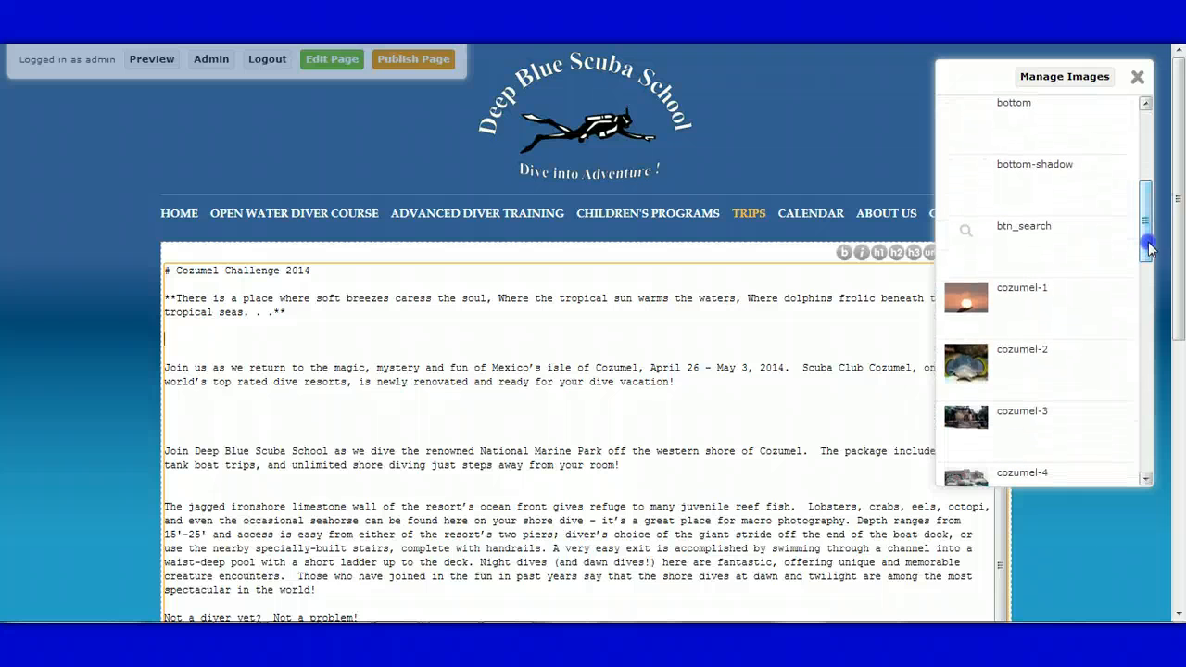
left_click(990, 311)
scroll(825, 296, "down", 1)
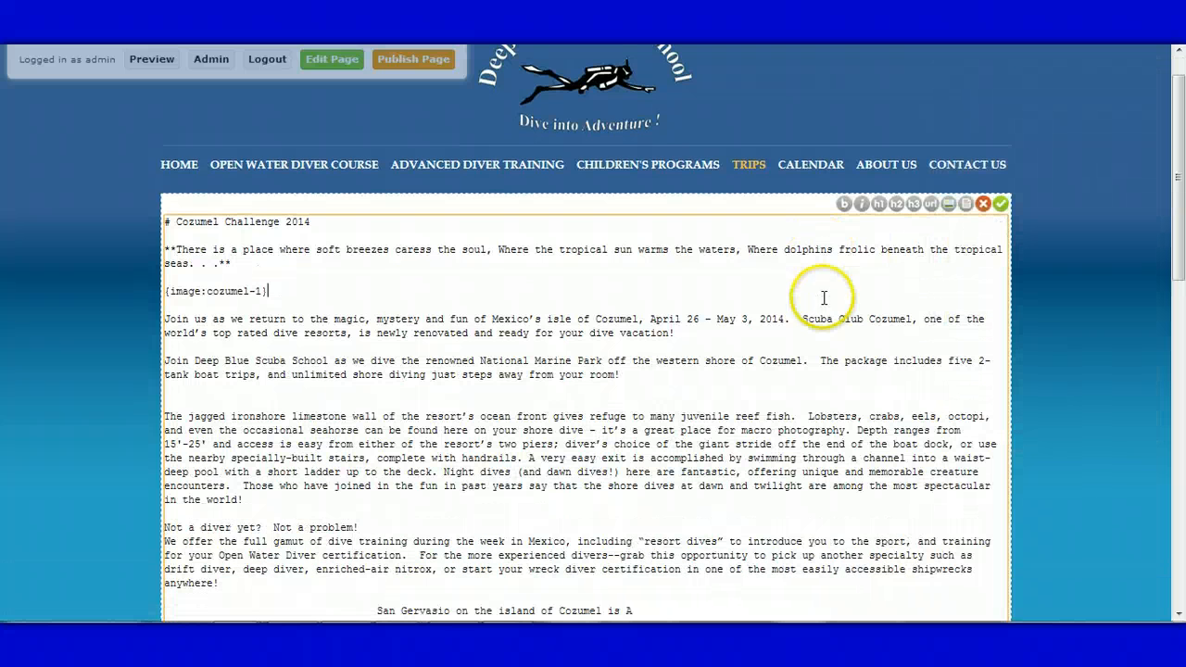
left_click(368, 296)
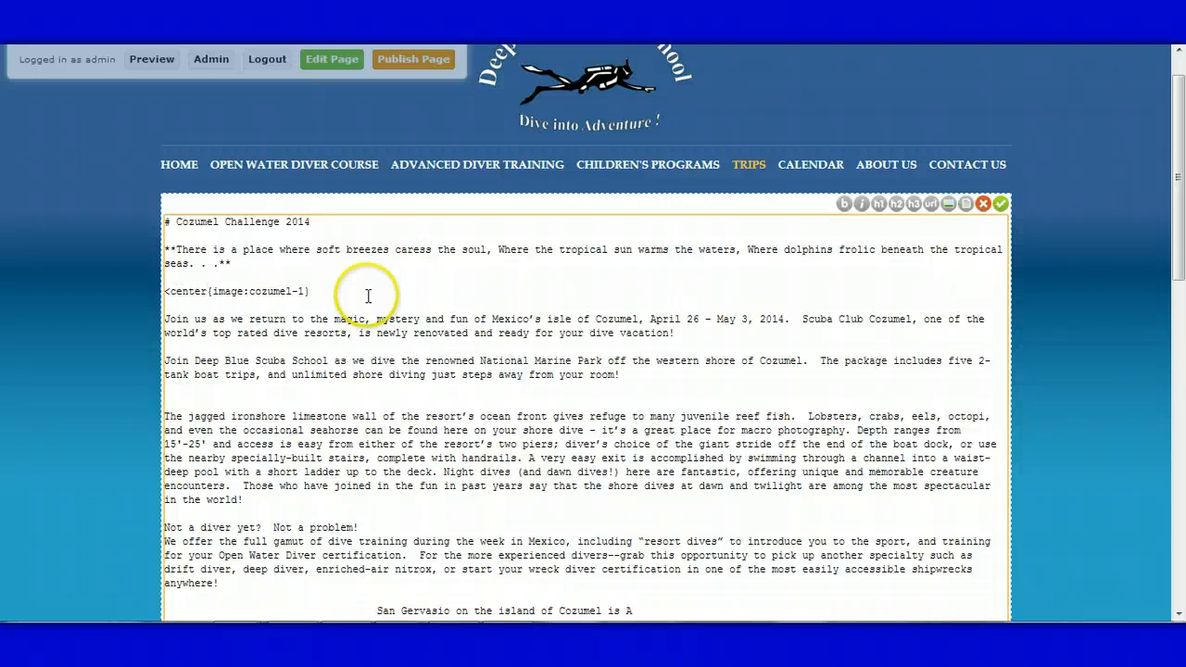
left_click(368, 296)
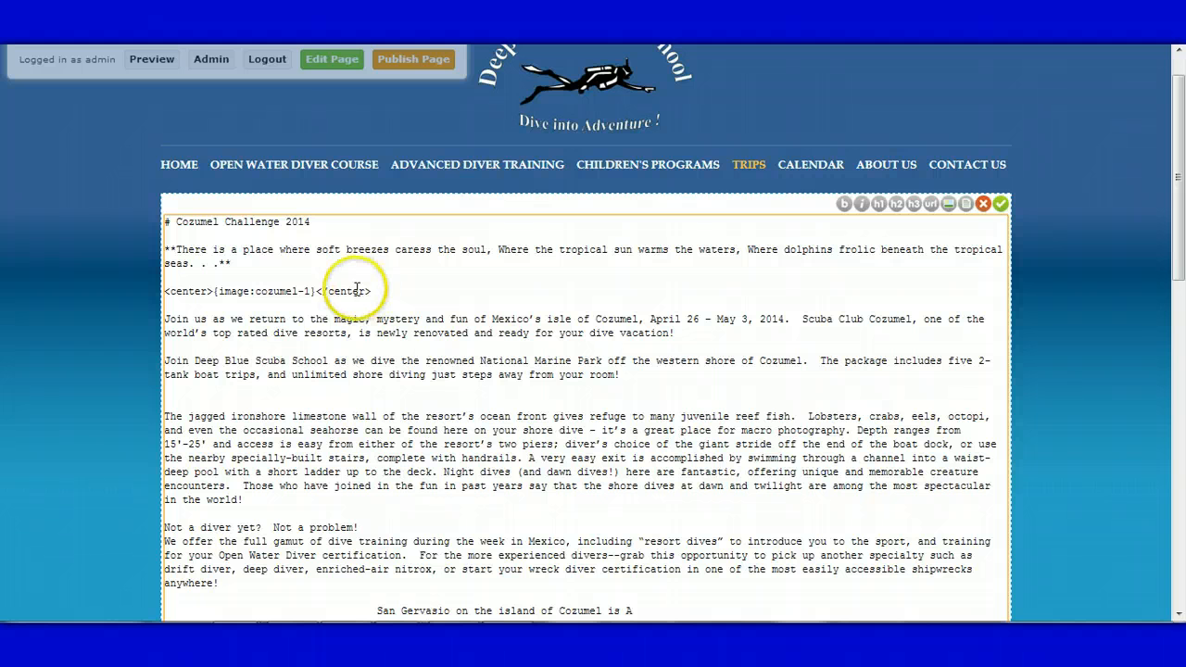
left_click(378, 295)
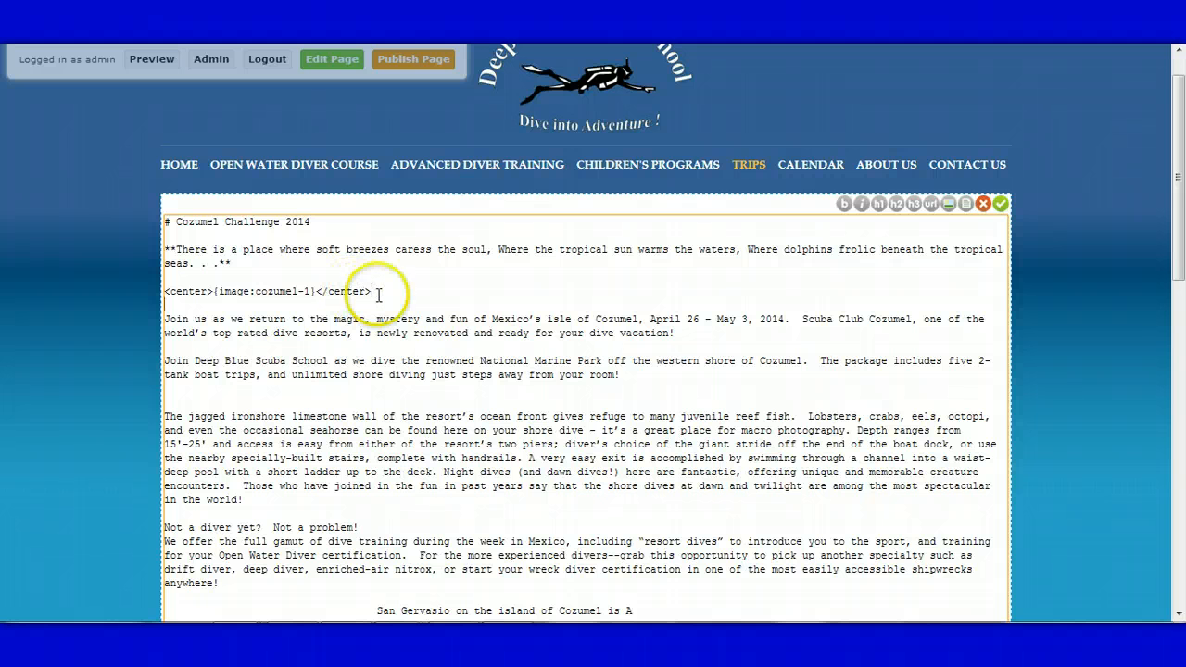
- Make the "Join us as we return to the magic" paragraph bold with ** markup
key("Down")
key("Down")
key("Home")
type("**")
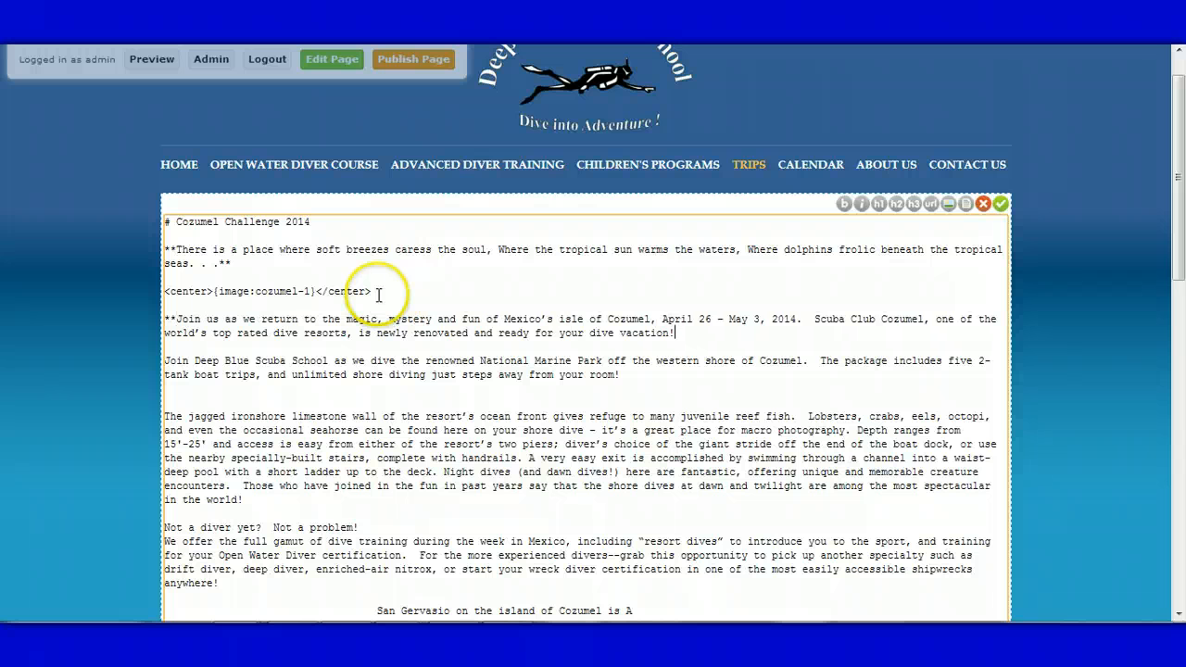
- Insert the cozumel-2 image centred with <center> tags below the bold "Join us" paragraph and save the content block
key("Return")
key("Return")
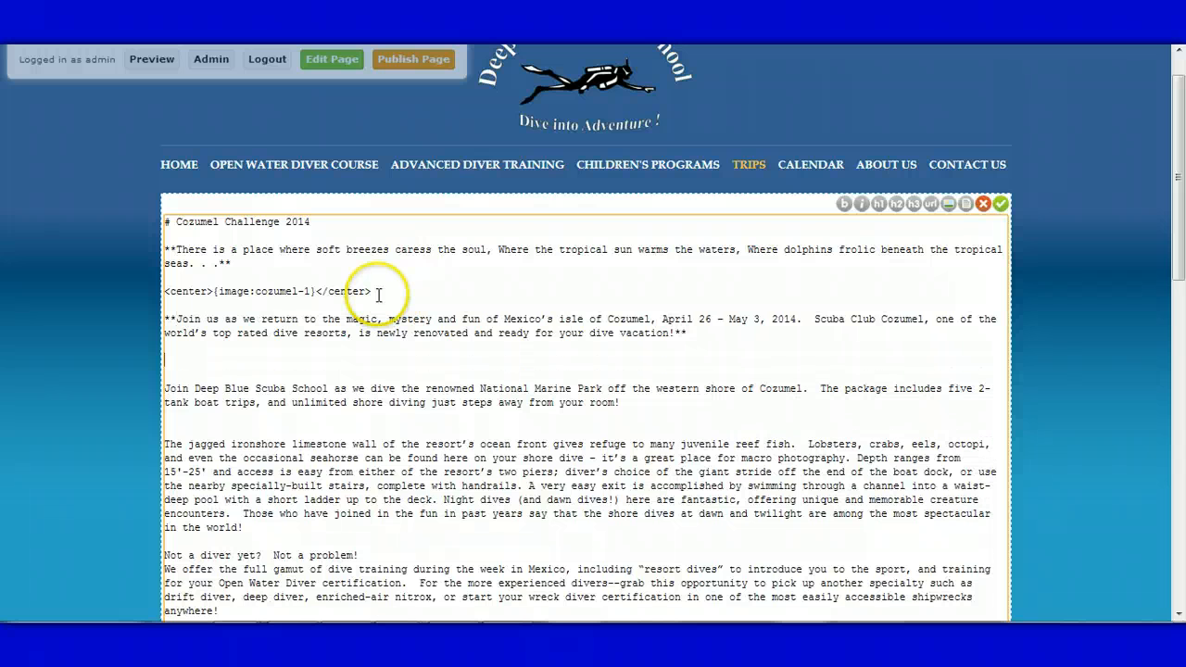
left_click(950, 205)
left_click_drag(1143, 146, 1147, 226)
left_click(980, 341)
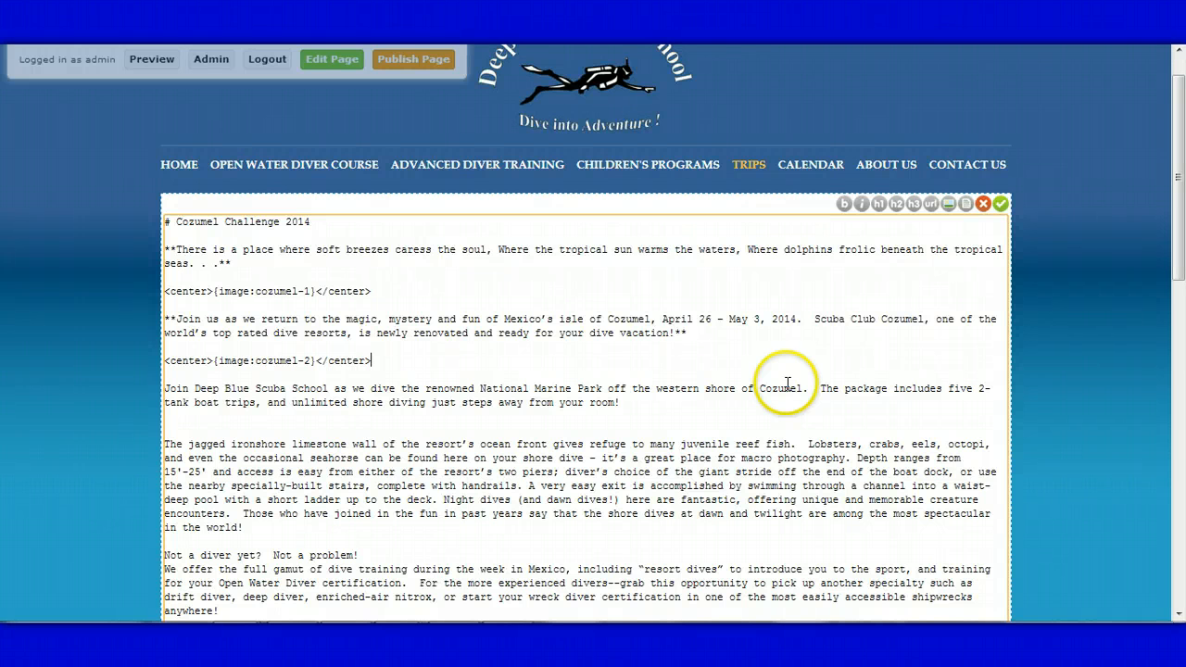
left_click(1001, 206)
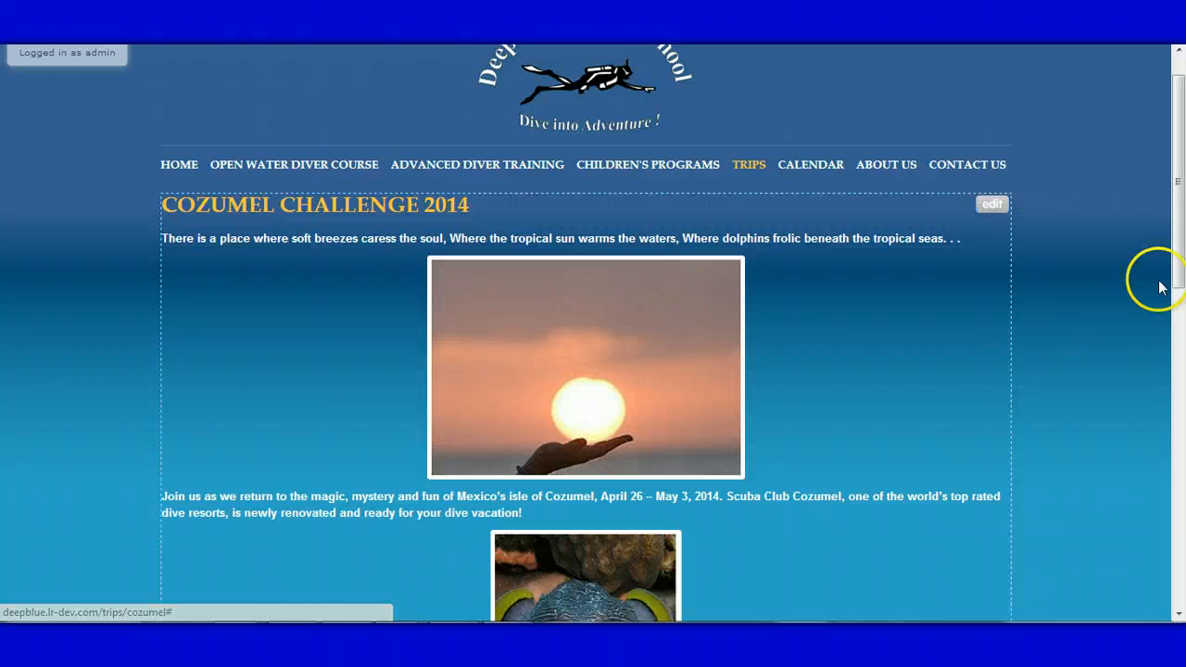
- Following the PDF, make "Deep Blue Scuba School" bold with ** markup in the paragraph below cozumel-2 and remove the extra blank line beneath it
left_click_drag(1180, 262, 1181, 338)
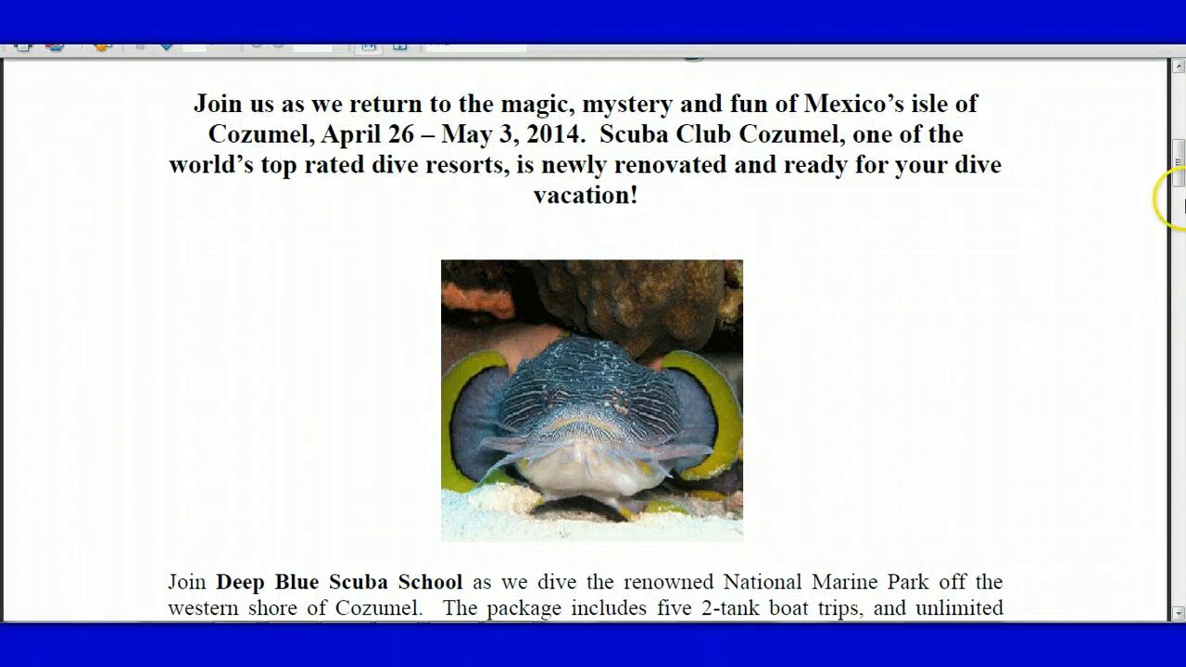
left_click_drag(1180, 181, 1181, 262)
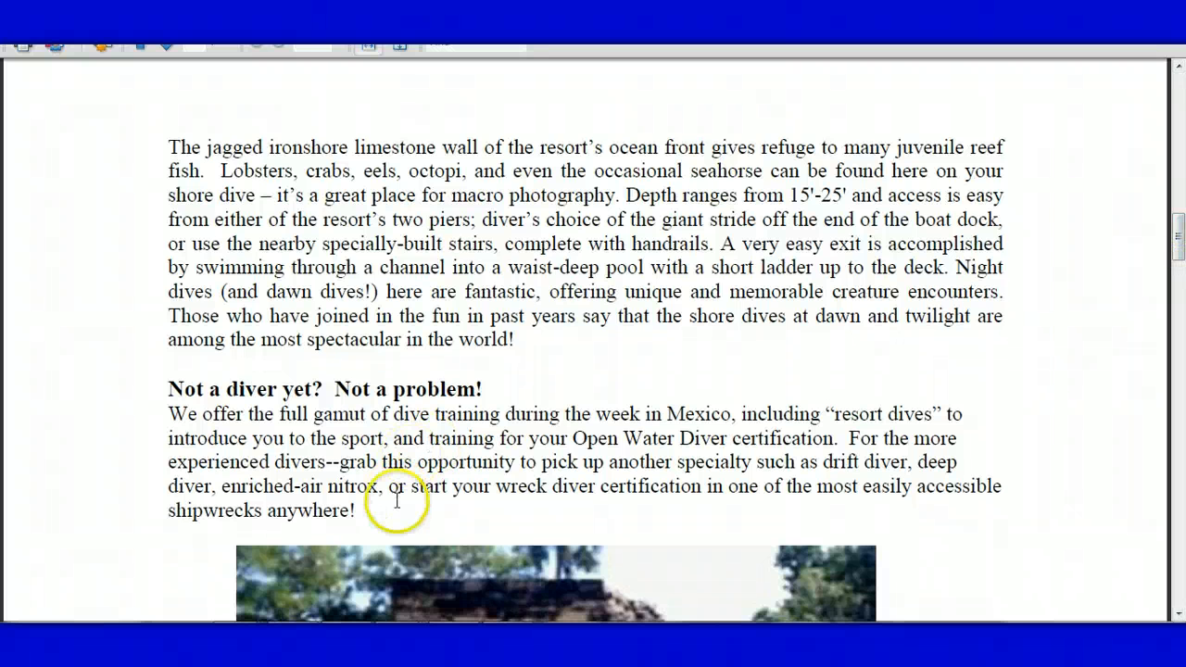
left_click(36, 627)
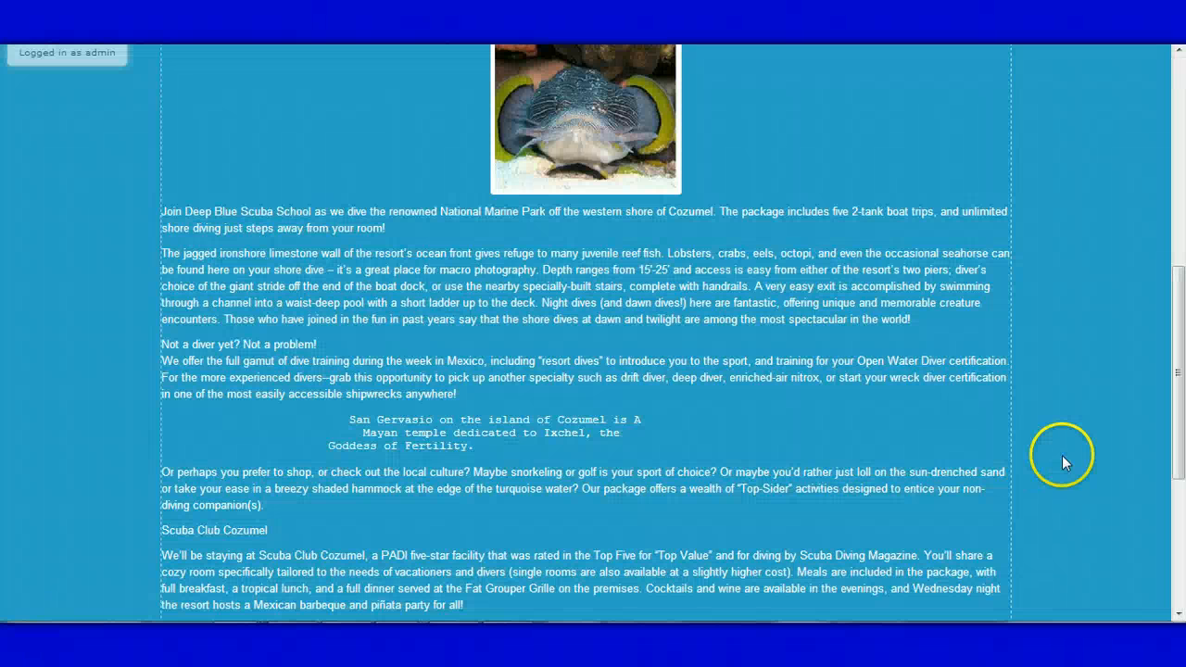
scroll(1062, 455, "up", 7)
left_click(991, 253)
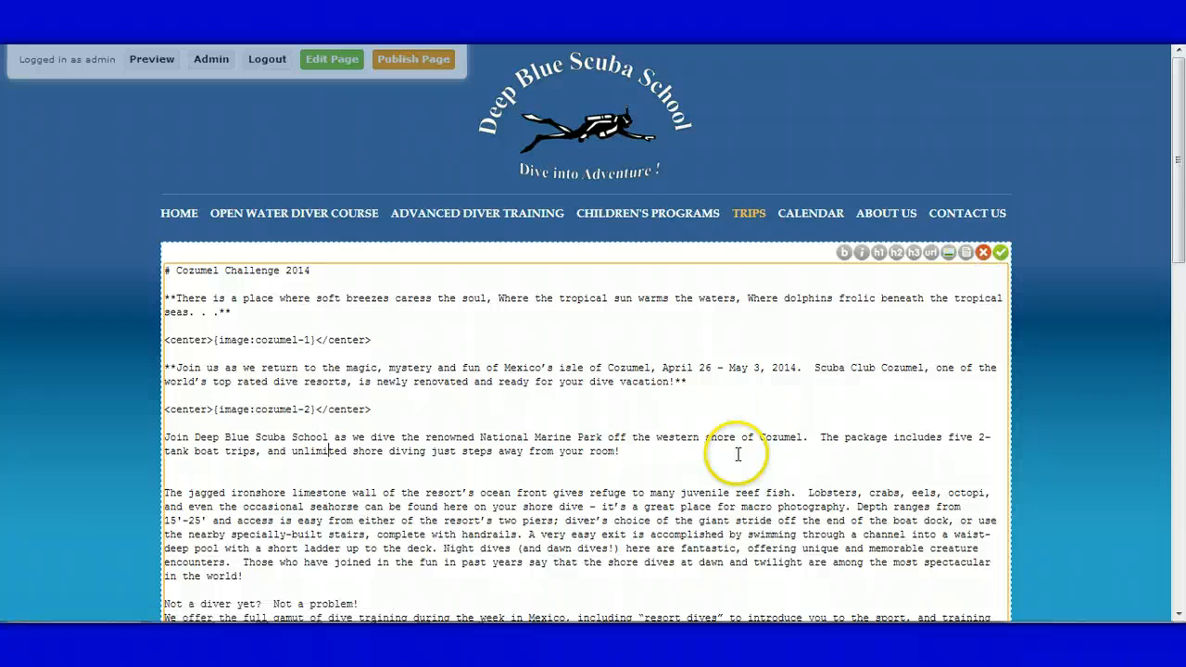
scroll(735, 463, "down", 3)
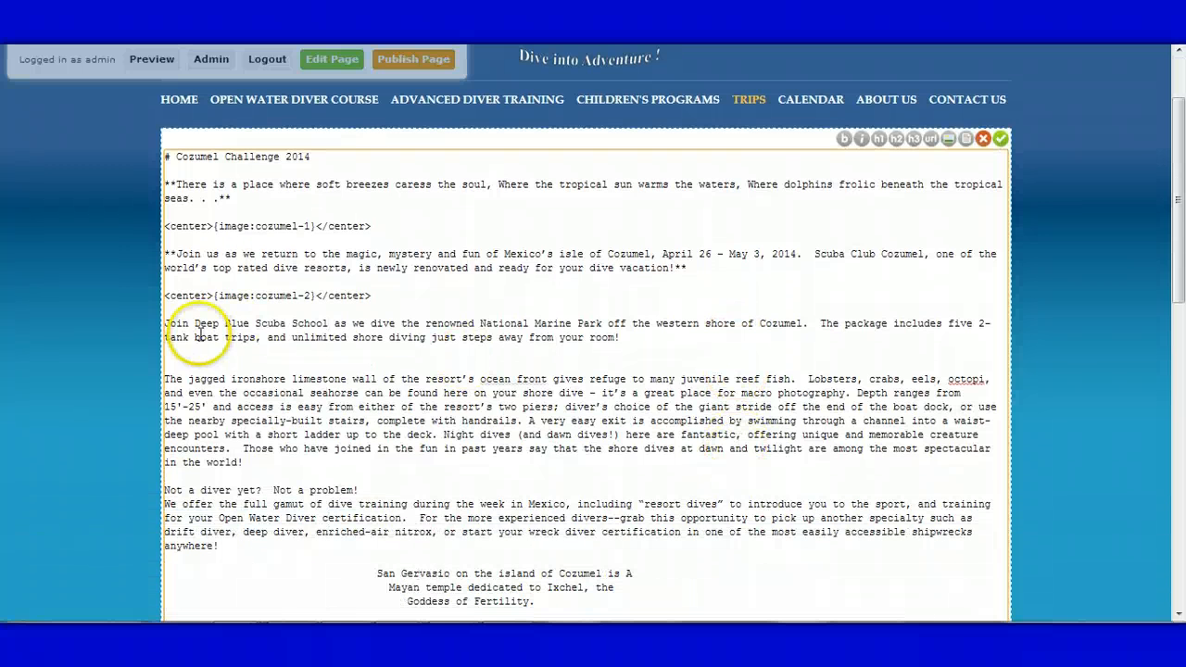
left_click(195, 324)
type("**")
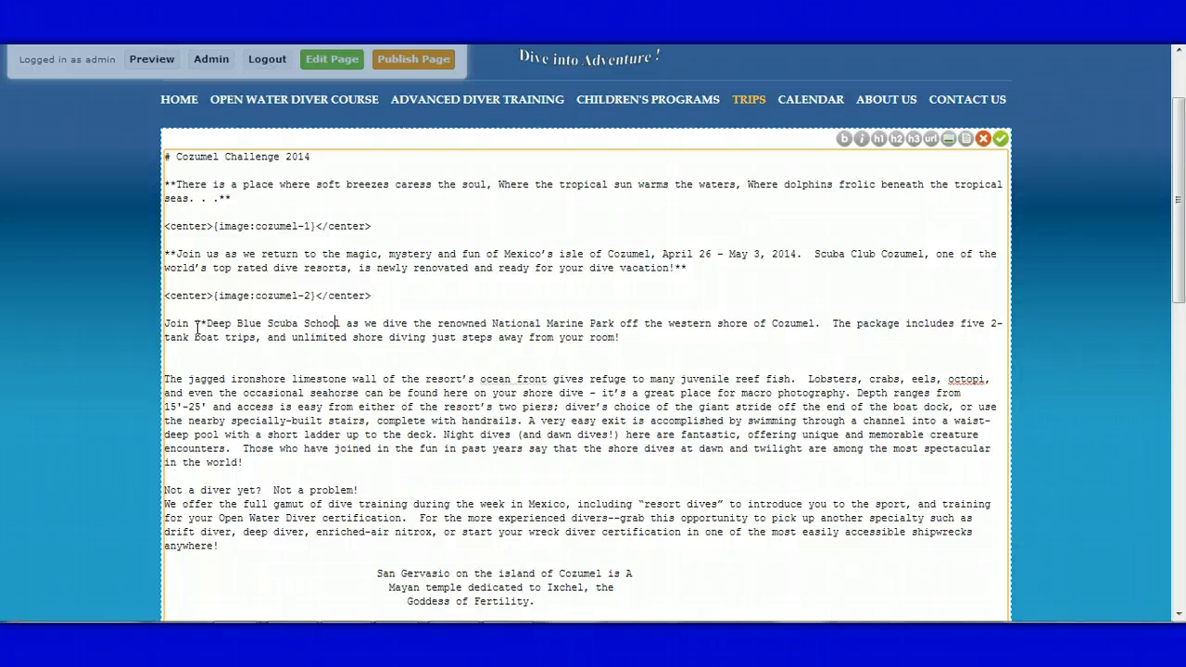
type("**")
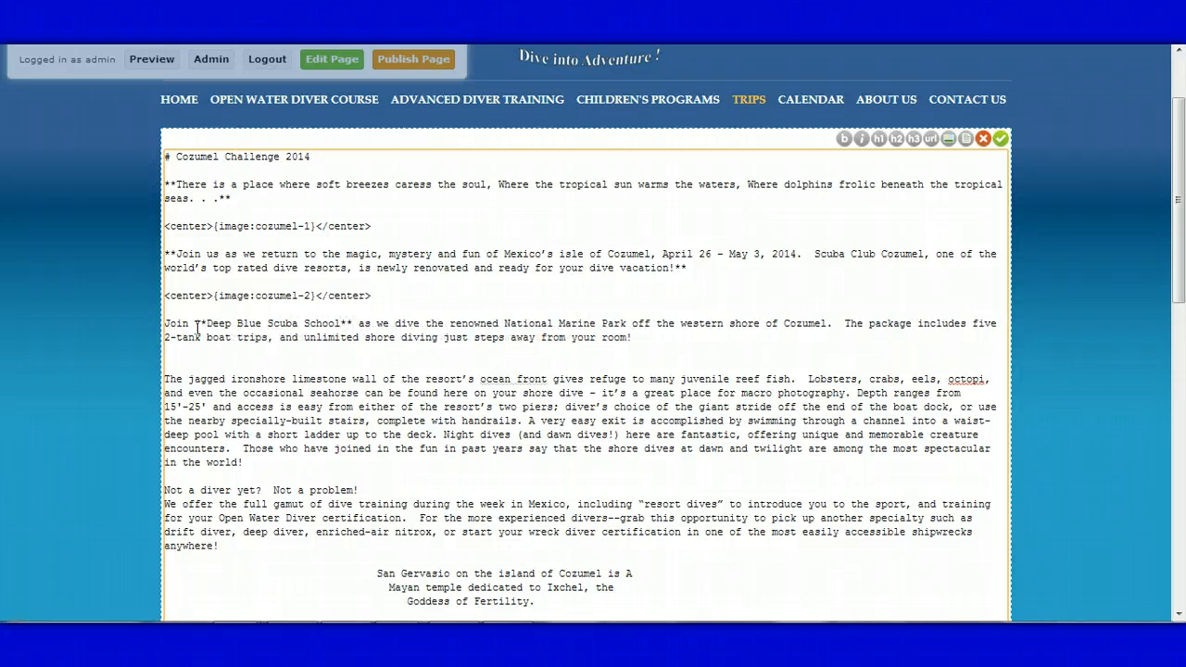
key("BackSpace")
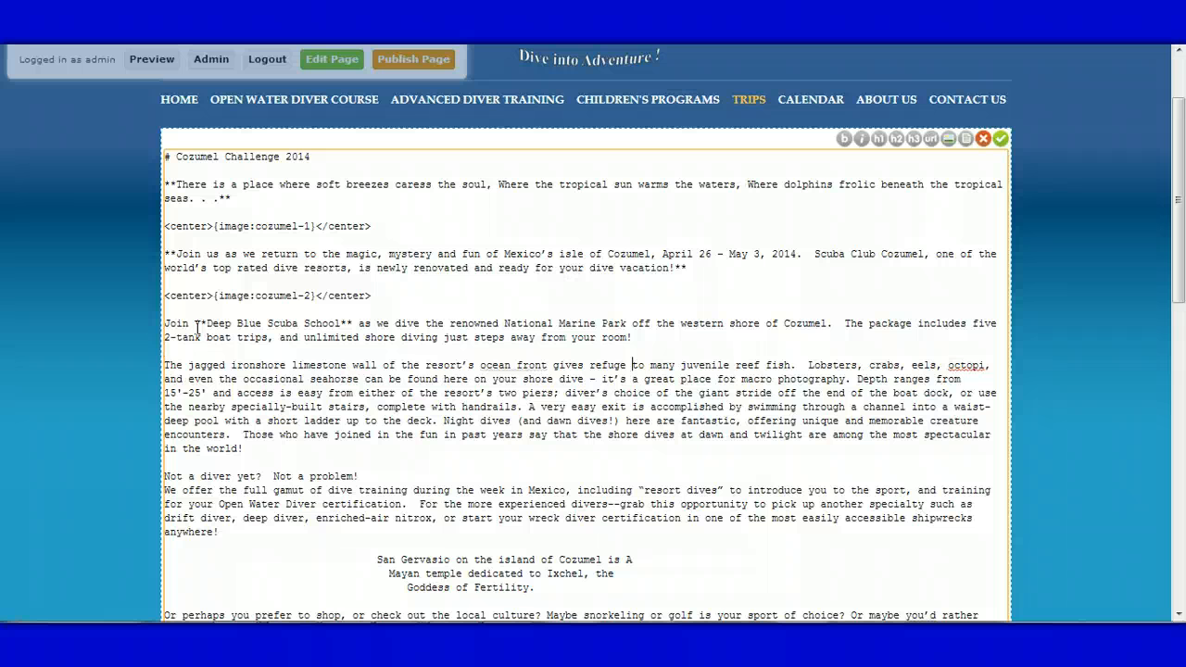
- Turn "Not a diver yet? Not a problem!" into a level-three heading with ### markup and save the content block
left_click(364, 478)
key("Home")
type("##")
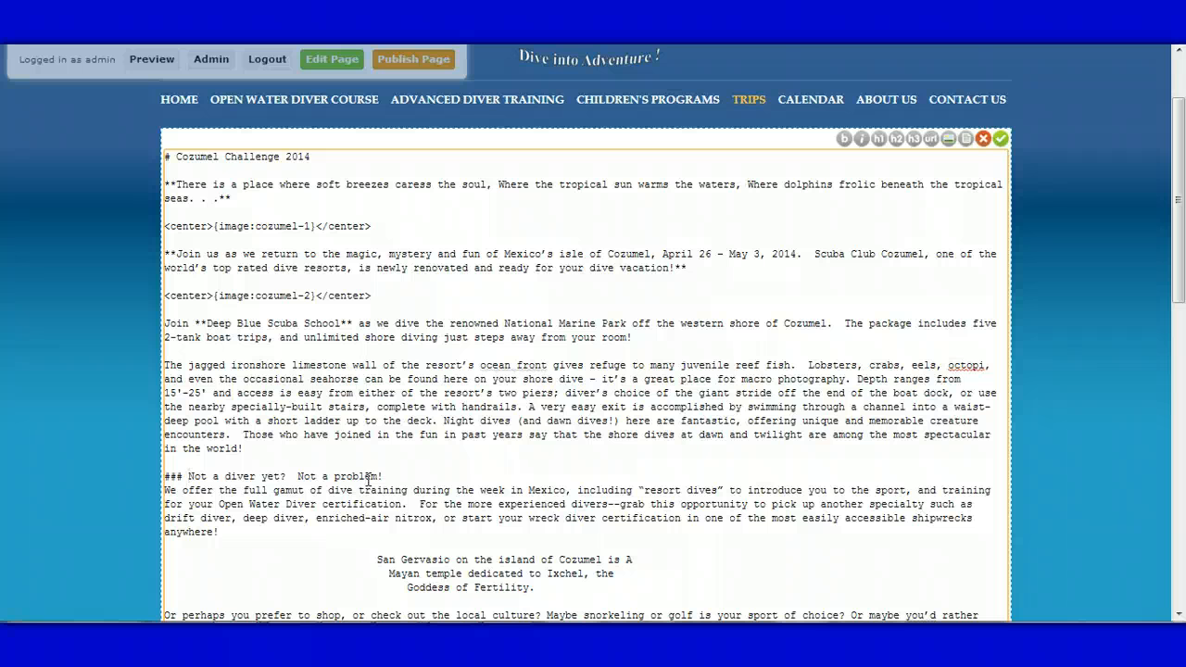
left_click(1001, 138)
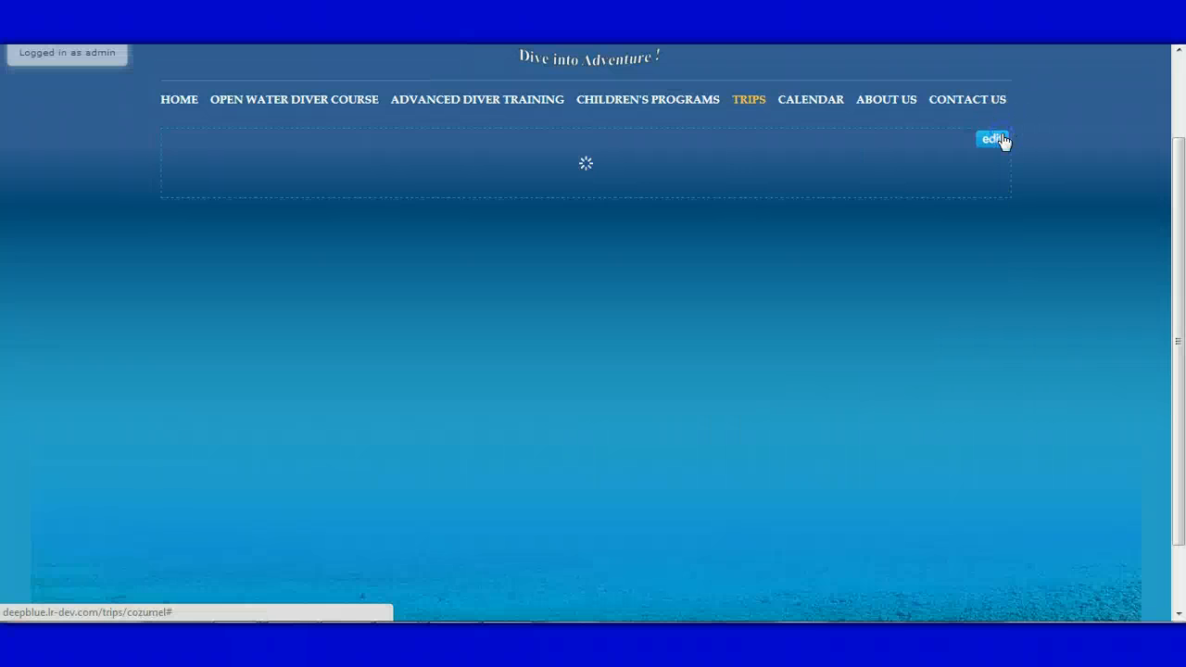
left_click_drag(1170, 291, 1170, 431)
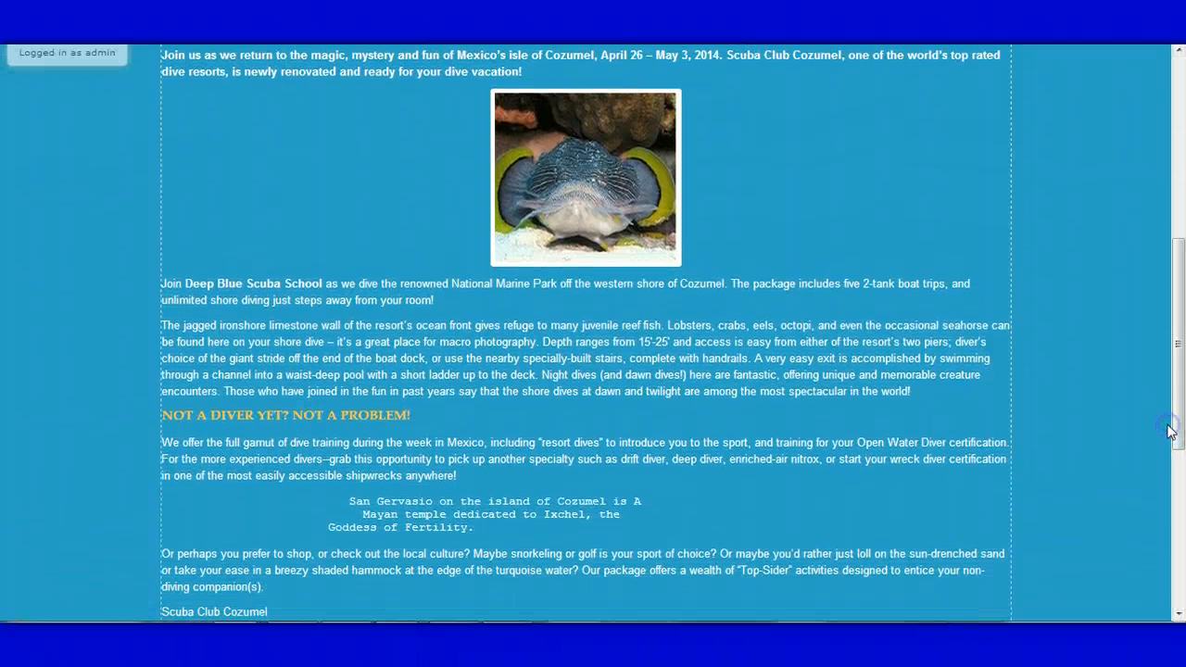
scroll(1149, 315, "up", 3)
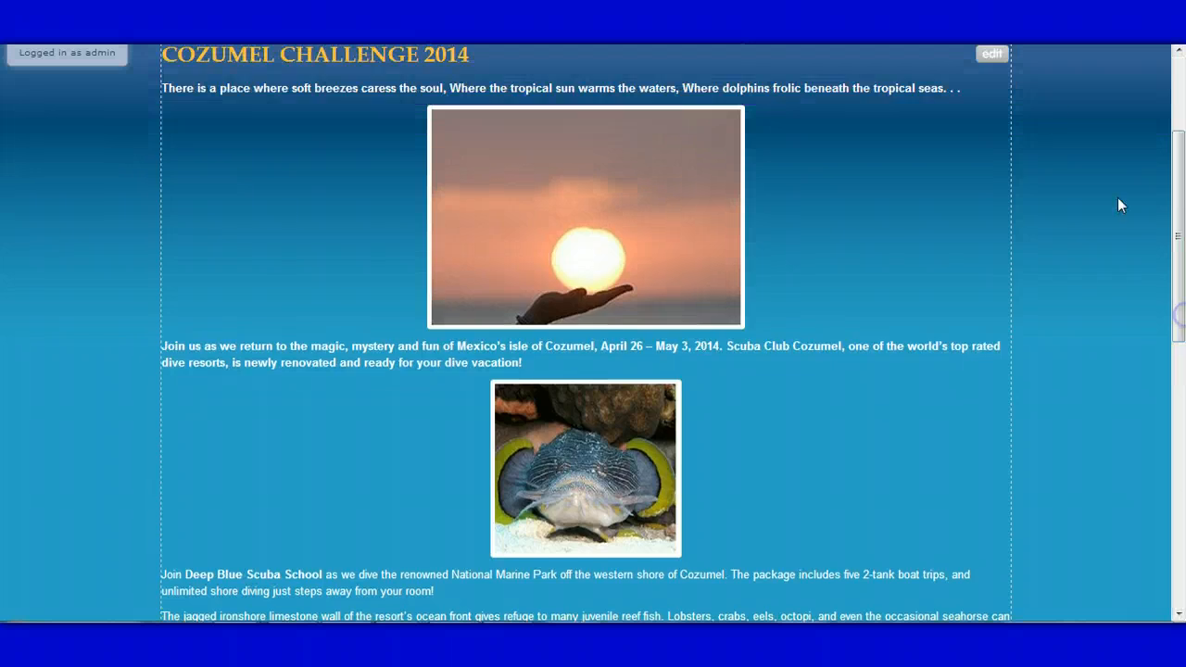
- Reopen the content block for editing and insert the cozumel-3 image on a new line above the San Gervasio caption
left_click(987, 65)
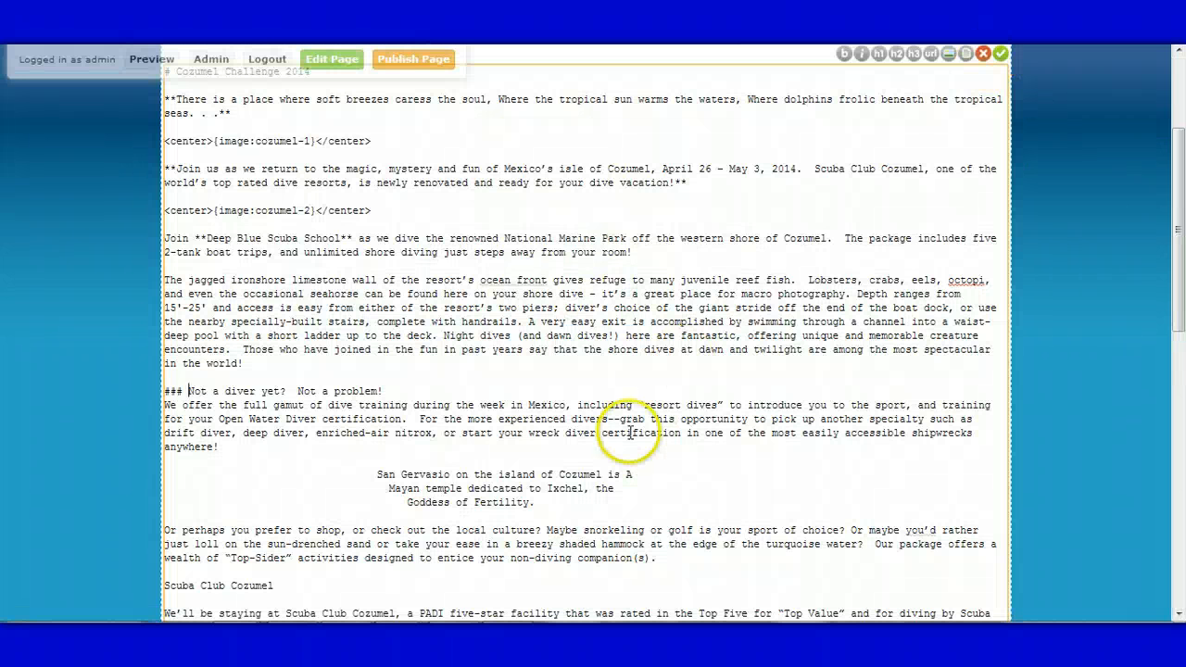
left_click(469, 465)
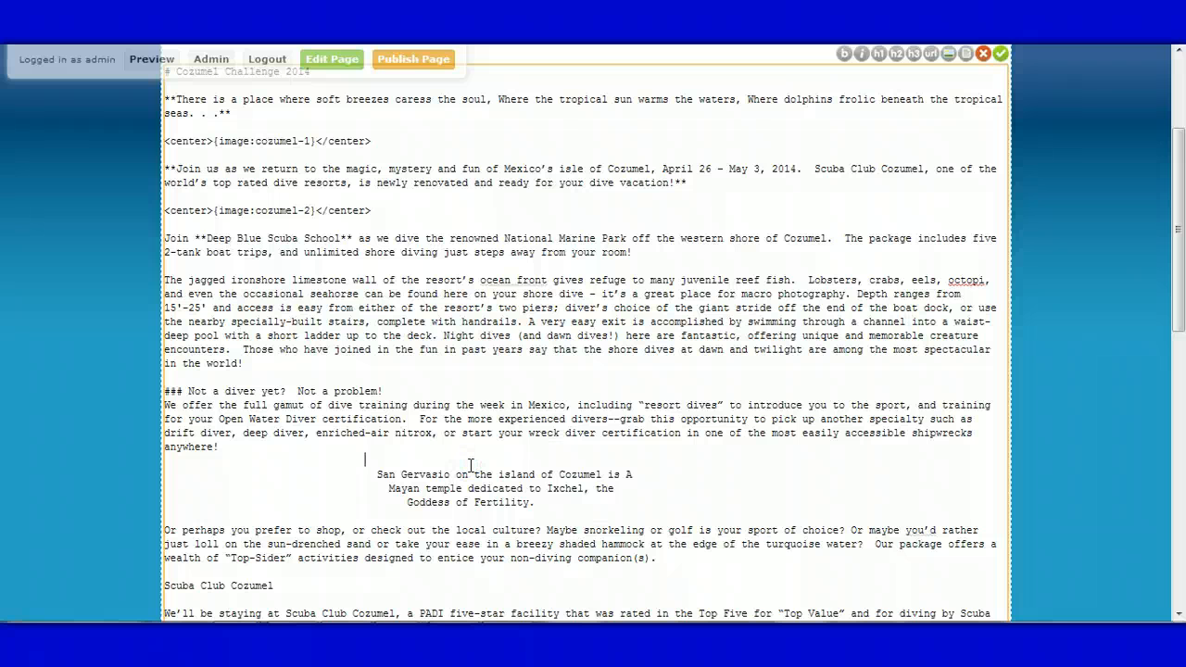
key("Return")
key("BackSpace")
key("Return")
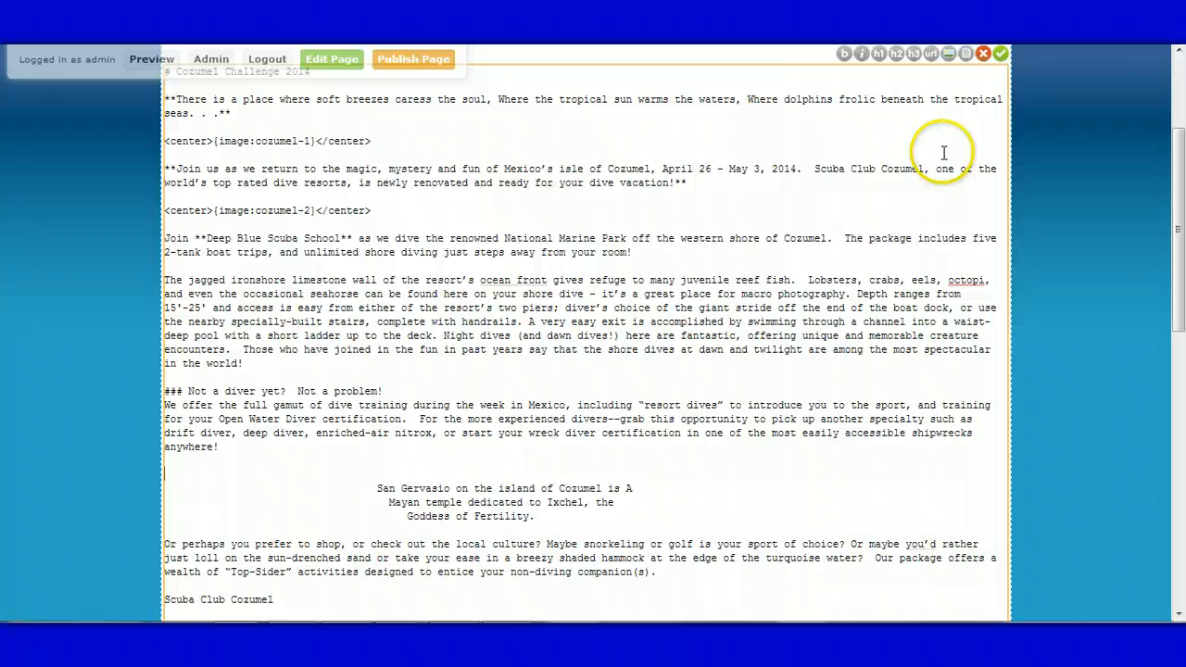
left_click(949, 53)
left_click_drag(1146, 183, 1146, 257)
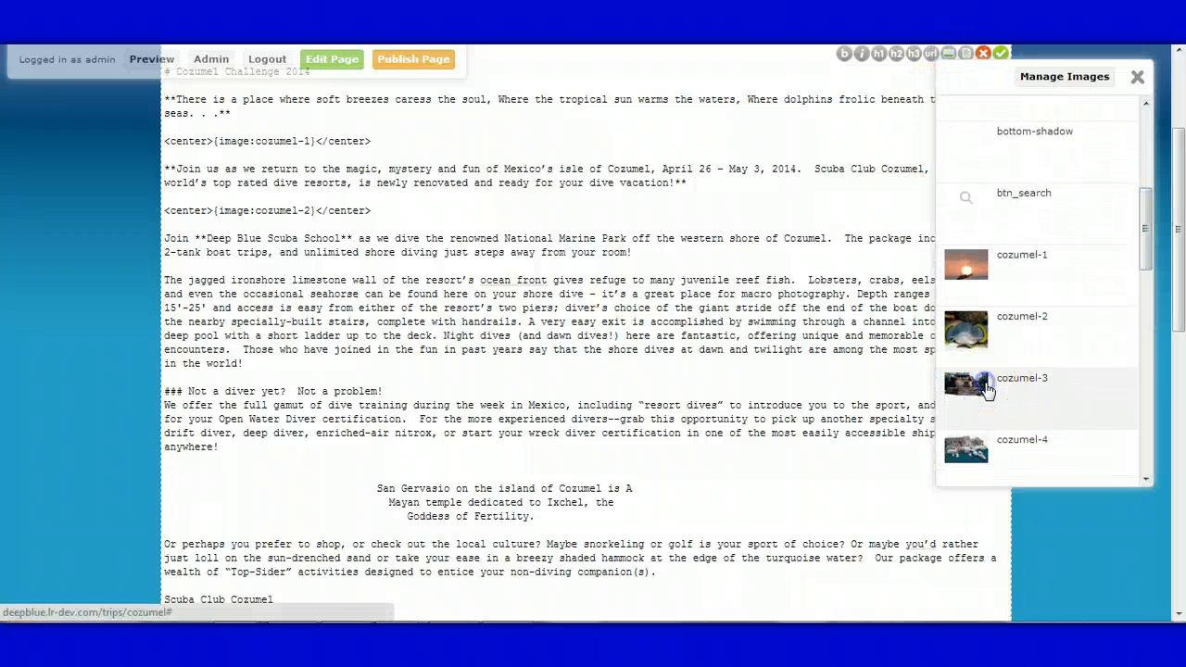
left_click(989, 386)
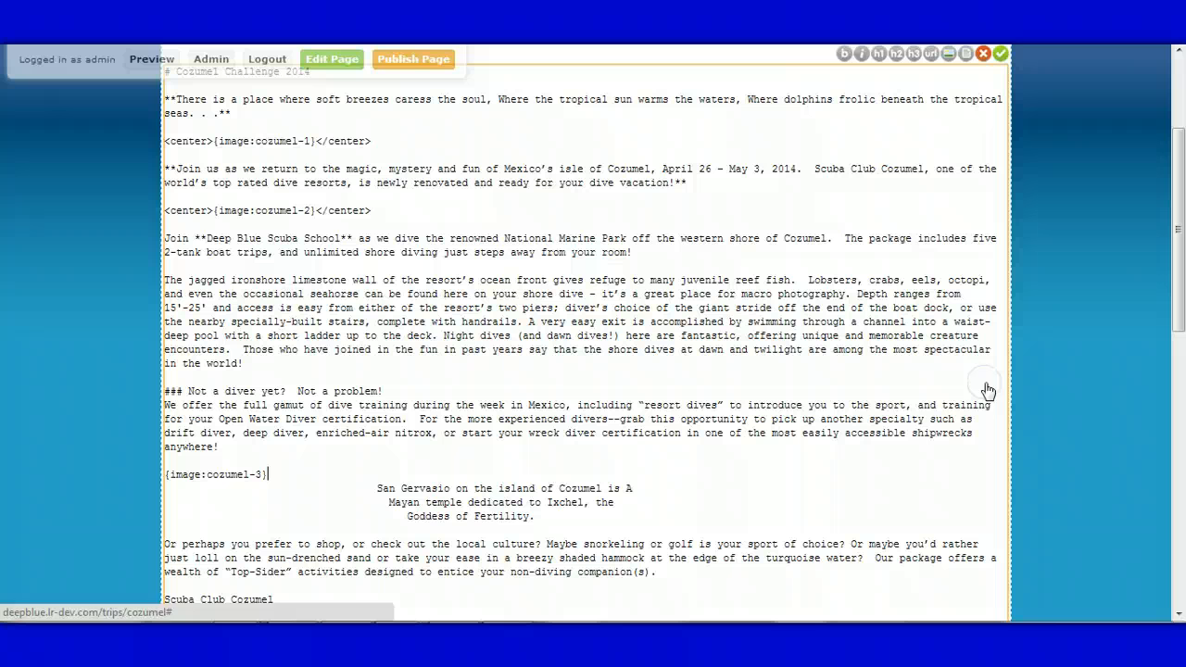
- Remove the line break and all indentation between the cozumel-3 image tag and the San Gervasio caption
left_click(378, 489)
key("BackSpace")
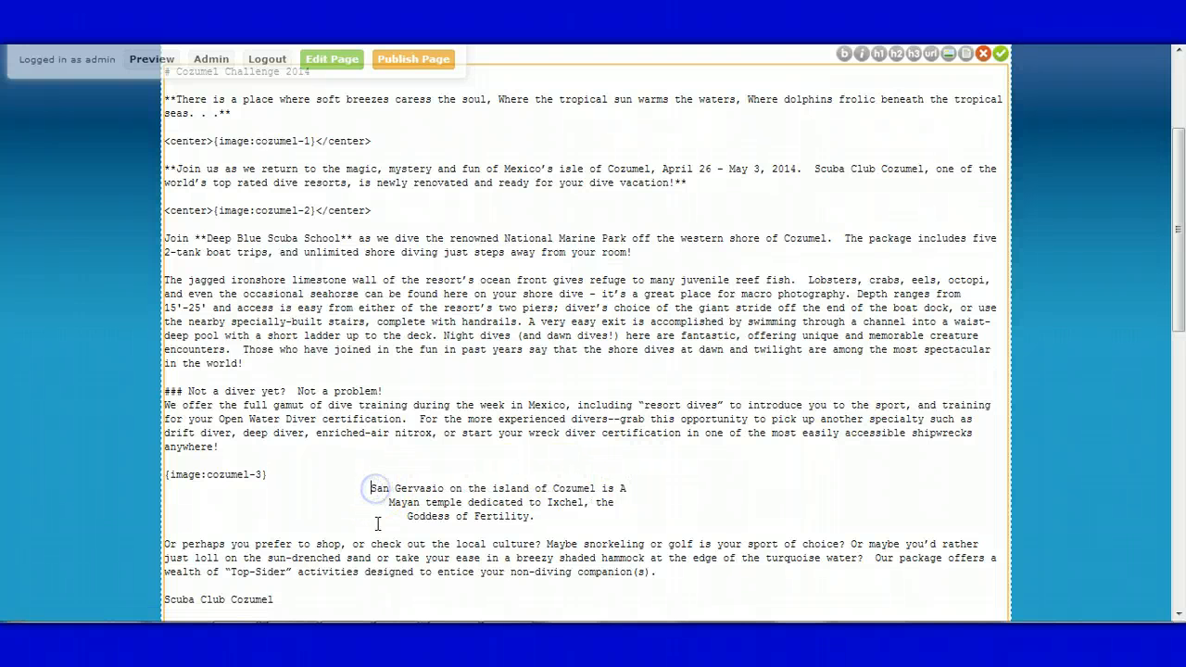
key("BackSpace")
key("BackSpace")
key("BackSpace")
key("BackSpace")
key("BackSpace")
key("BackSpace")
key("BackSpace")
key("BackSpace")
key("BackSpace")
key("BackSpace")
key("BackSpace")
key("BackSpace")
key("BackSpace")
key("BackSpace")
key("BackSpace")
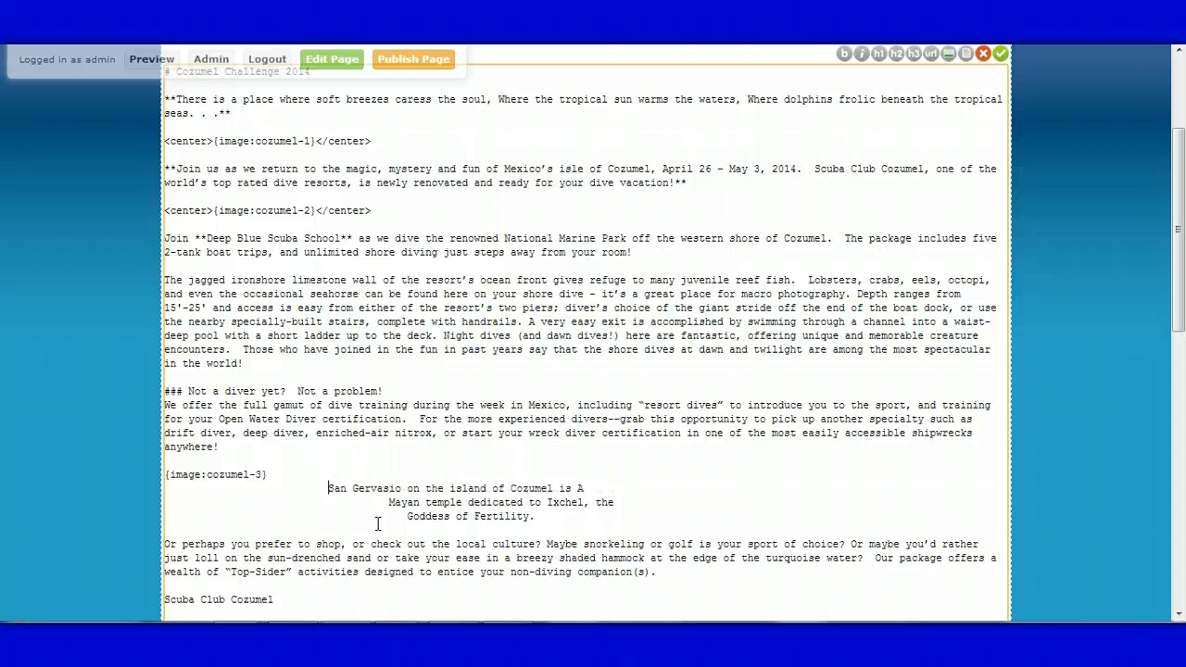
key("BackSpace")
key("BackSpace")
key("BackSpace")
key("BackSpace")
key("BackSpace")
key("BackSpace")
key("BackSpace")
key("BackSpace")
key("BackSpace")
key("BackSpace")
key("BackSpace")
key("BackSpace")
key("BackSpace")
key("BackSpace")
key("BackSpace")
key("BackSpace")
key("BackSpace")
key("BackSpace")
key("BackSpace")
key("BackSpace")
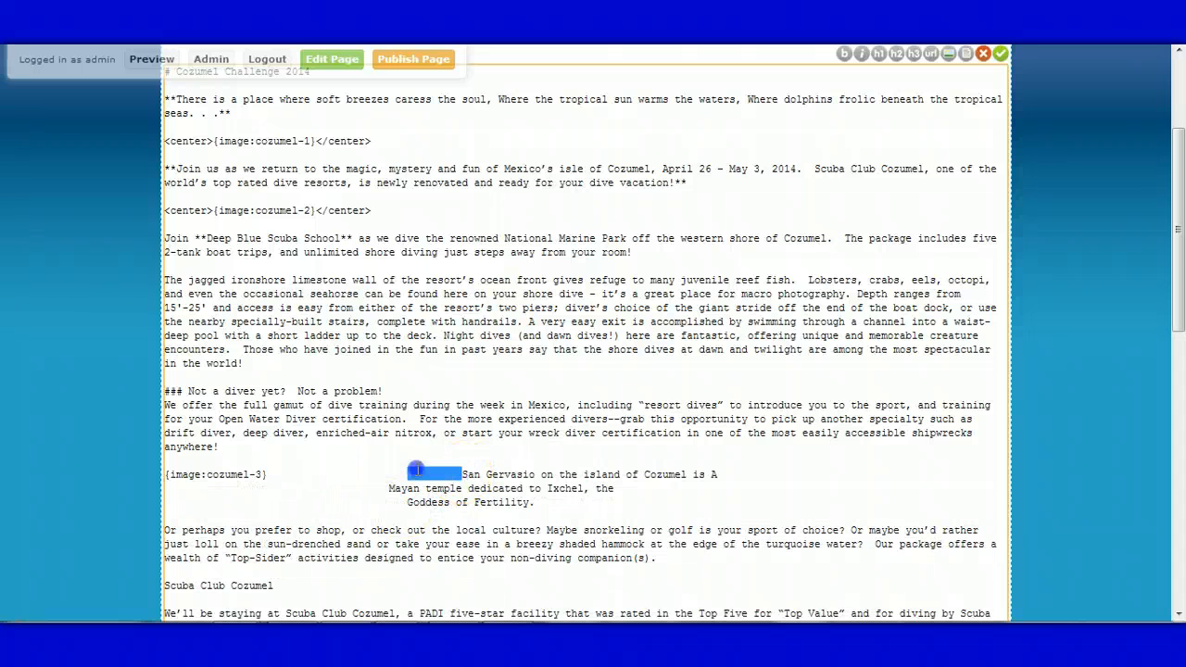
left_click_drag(462, 474, 315, 473)
key("BackSpace")
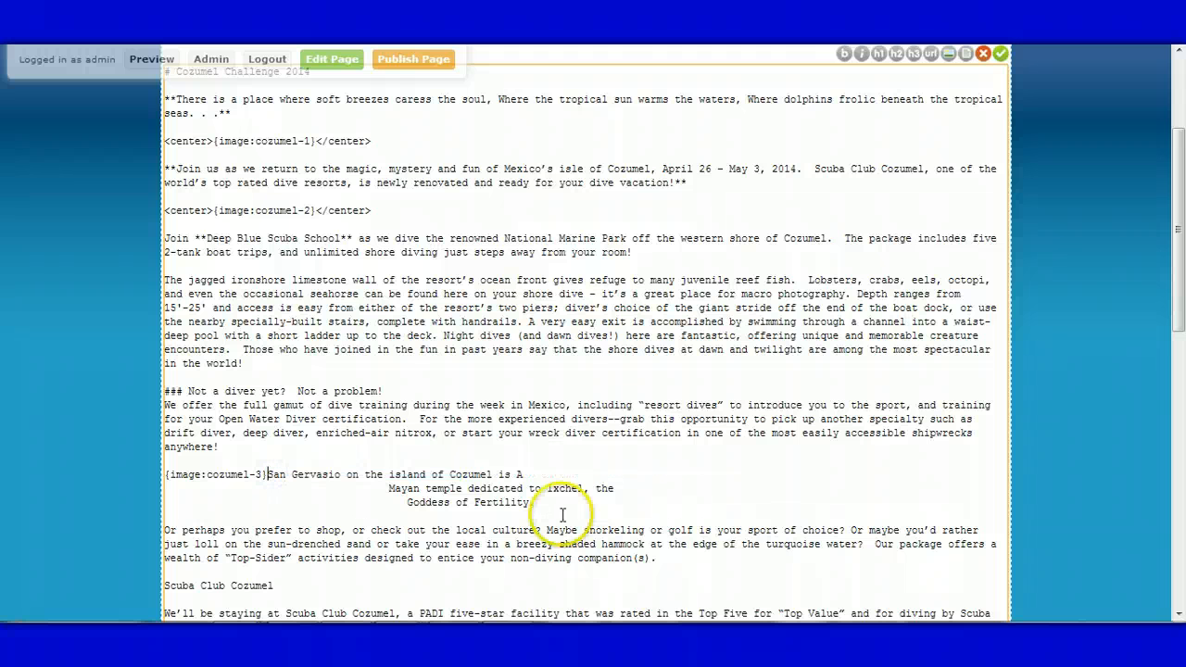
- Join the three lines of the San Gervasio caption into one line by deleting the breaks and indentation between them
left_click_drag(389, 489, 524, 475)
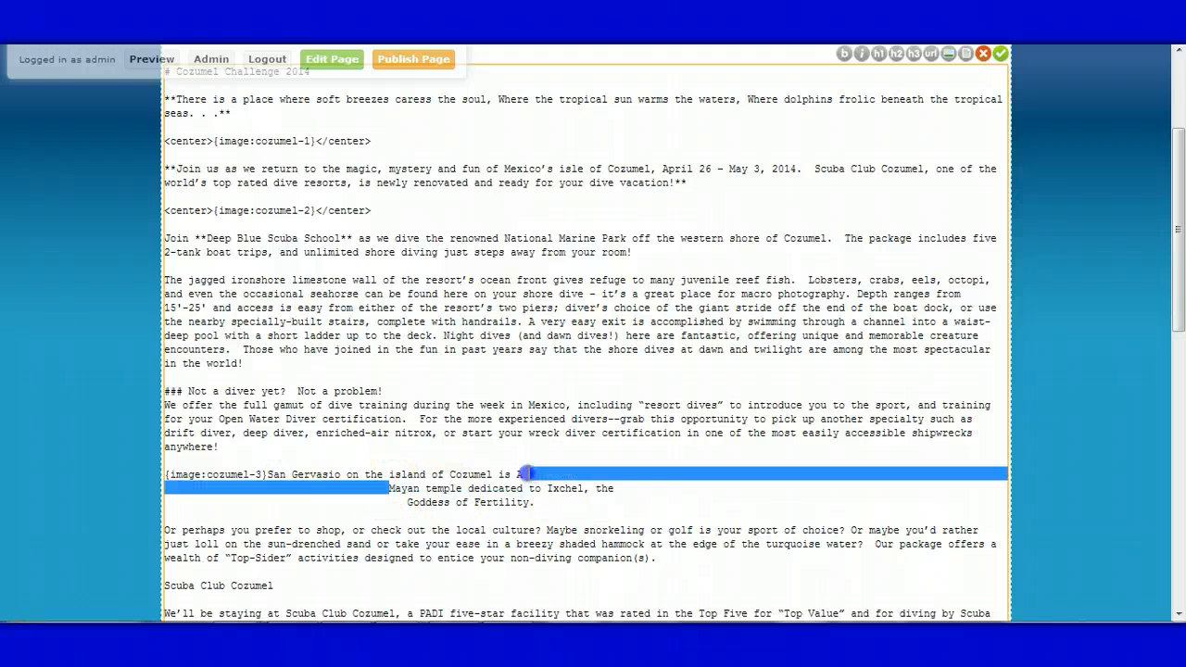
key("BackSpace")
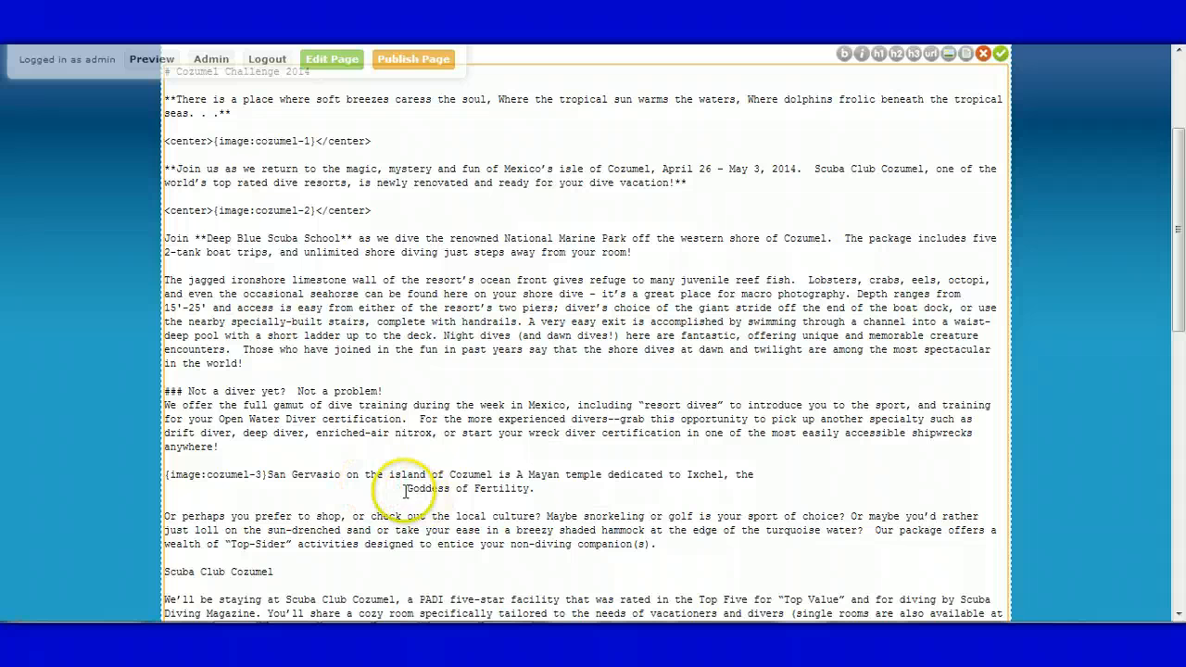
left_click_drag(405, 490, 760, 476)
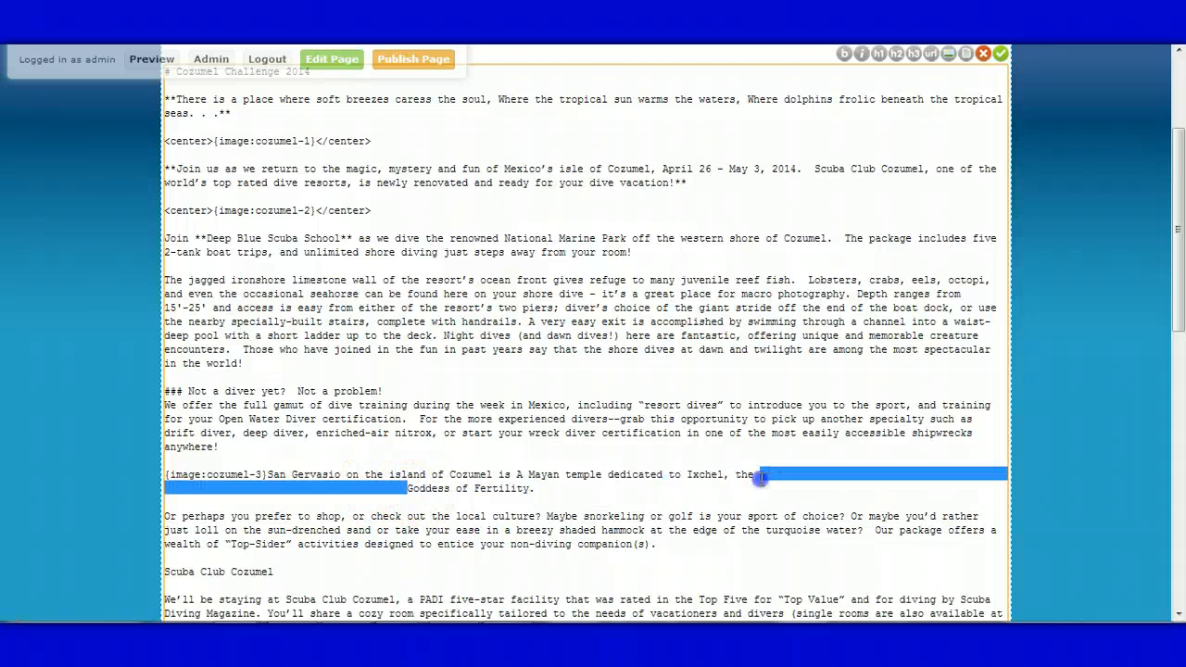
key("BackSpace")
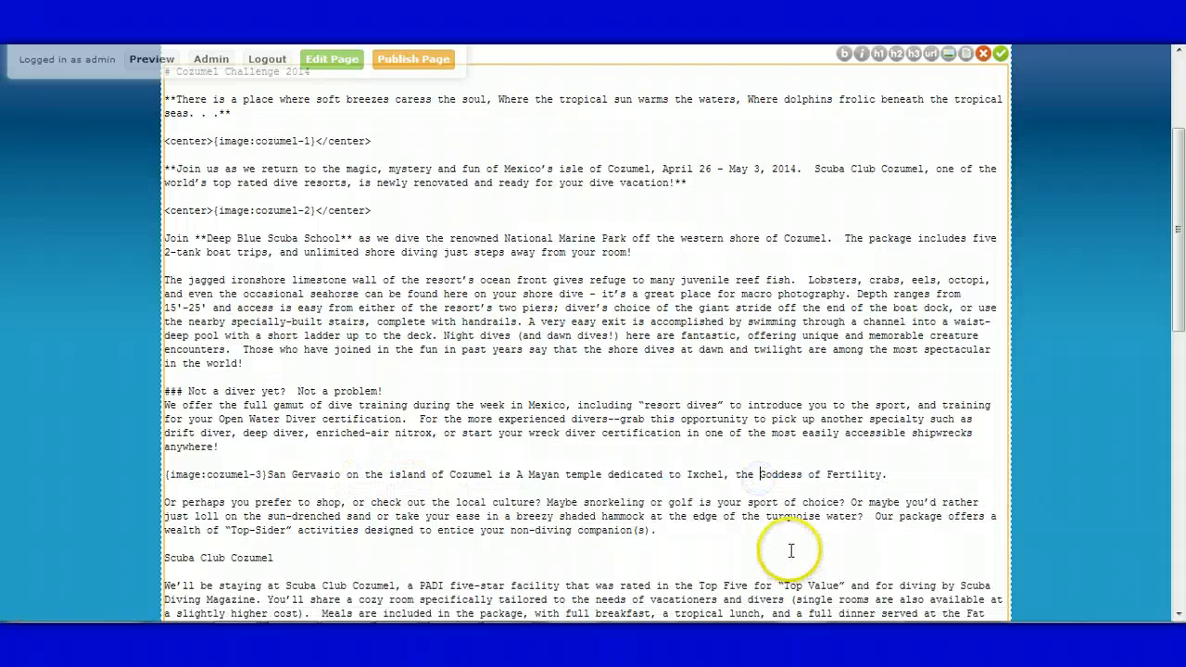
- Move the San Gervasio caption into its own paragraph below cozumel-3 and wrap the image and caption in <center> tags
left_click(266, 475)
key("Return")
key("Return")
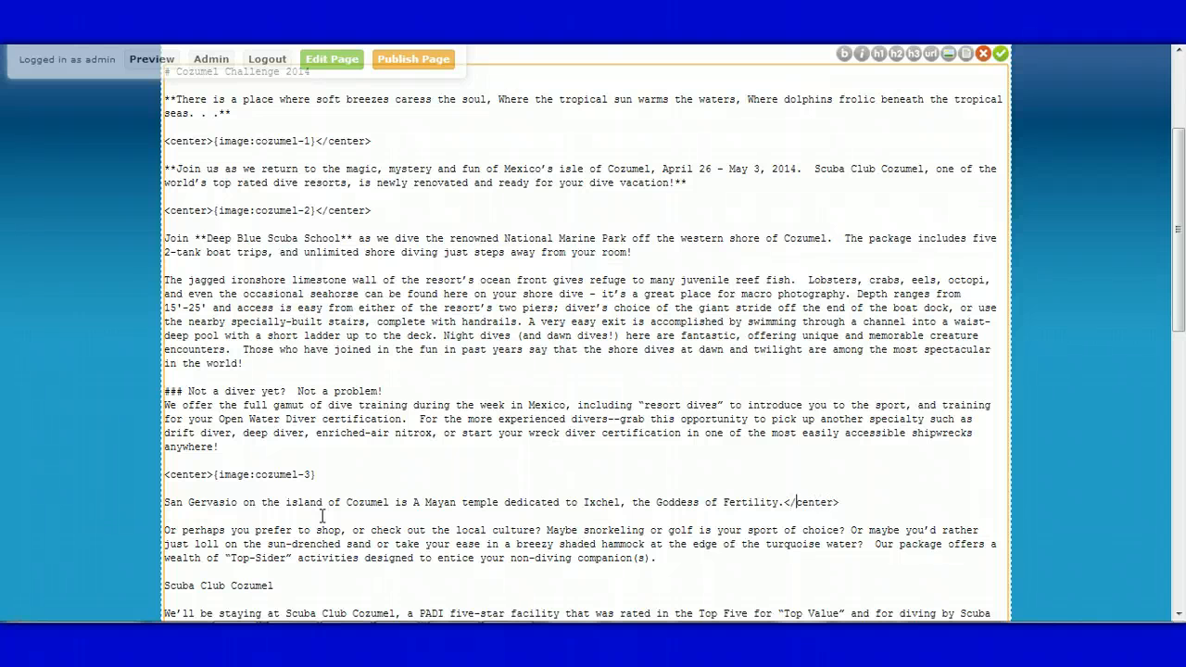
- Italicise the San Gervasio caption with * markup, then save the content block and check the rendered page
left_click(165, 501)
type("*")
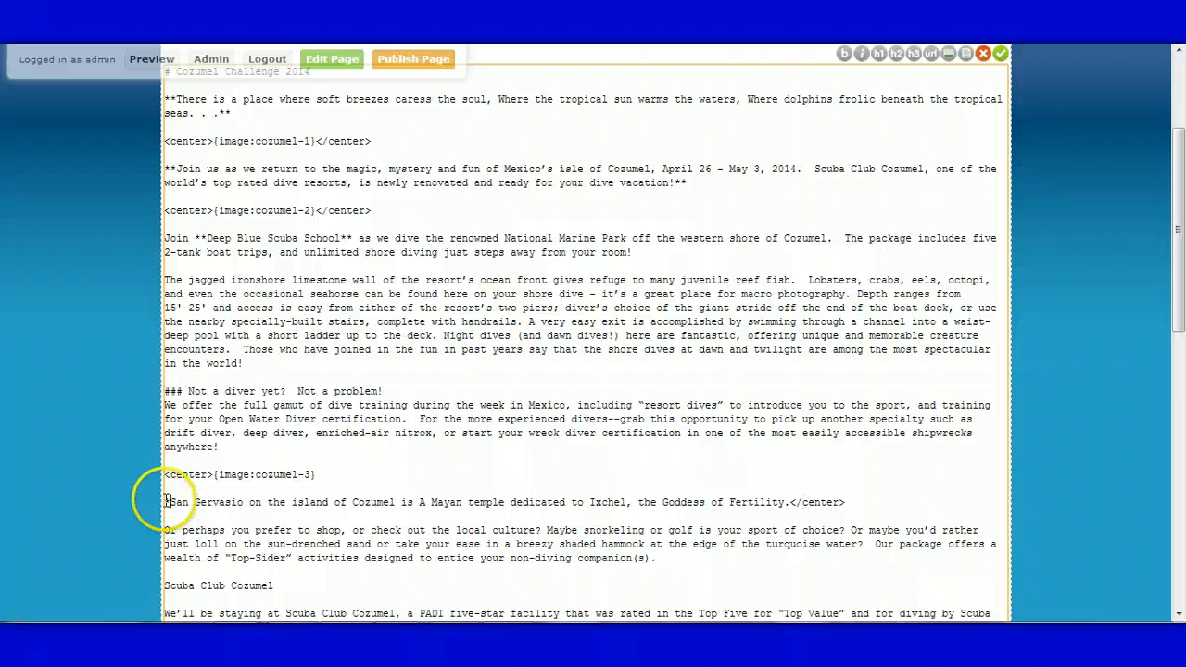
left_click(790, 501)
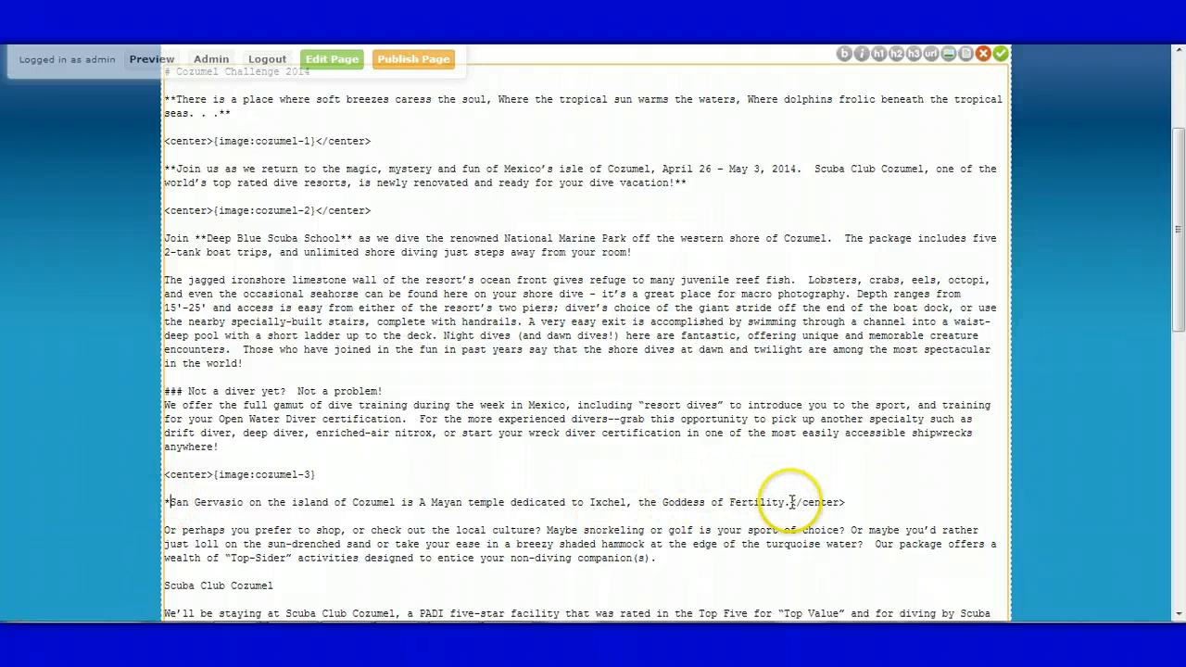
type("*")
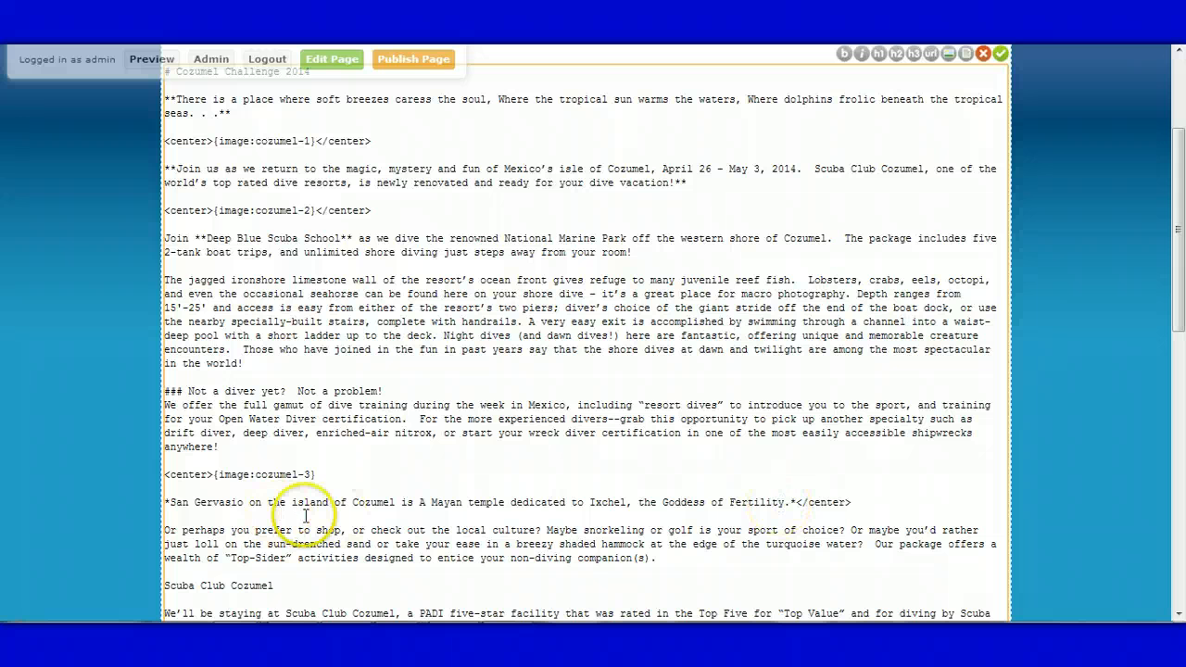
left_click(1001, 54)
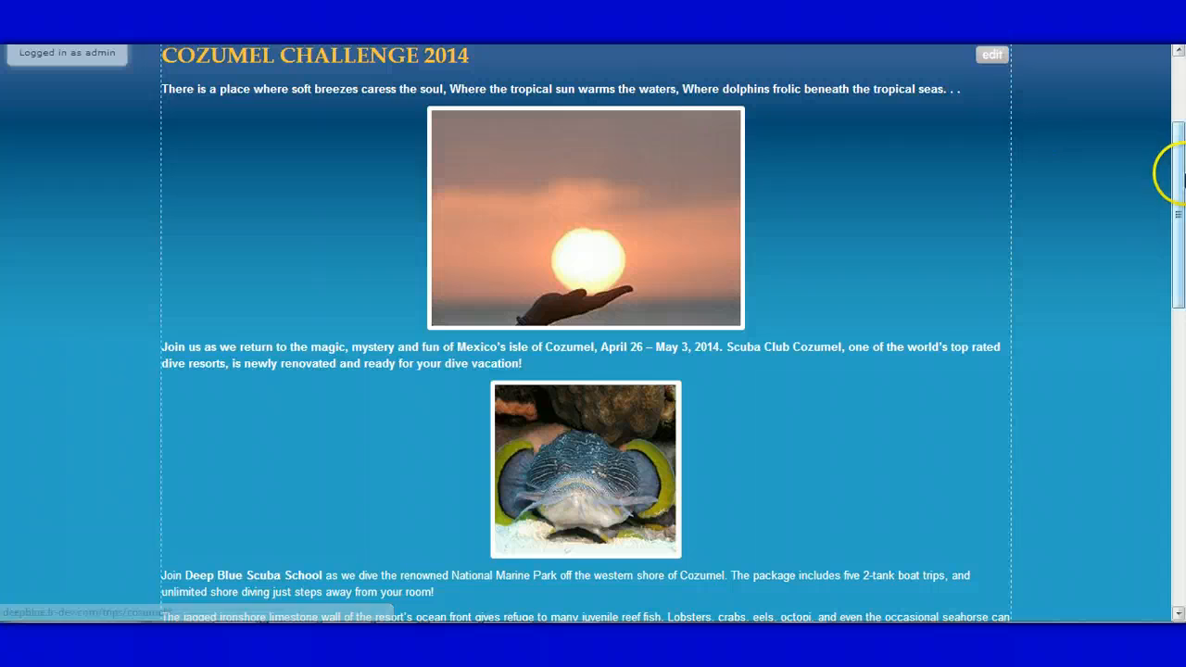
left_click_drag(1176, 167, 1165, 370)
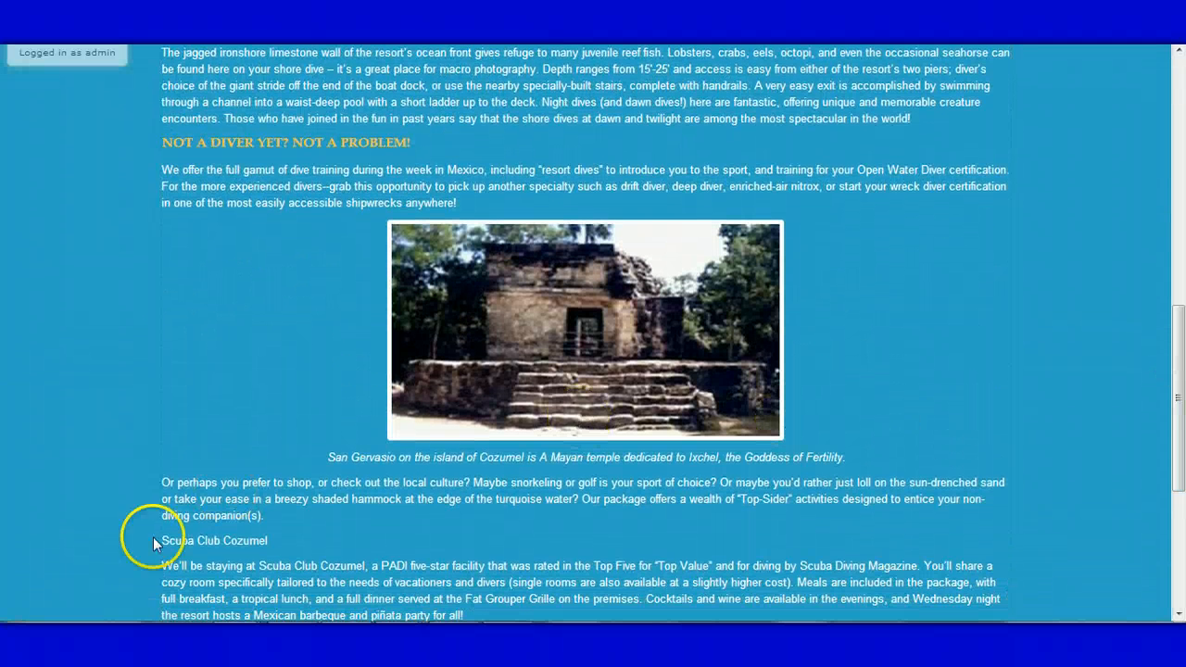
- Reopen the content block for editing and turn the "Scuba Club Cozumel" line into a level-three heading with ### markup
left_click_drag(1177, 415, 1179, 336)
left_click(994, 140)
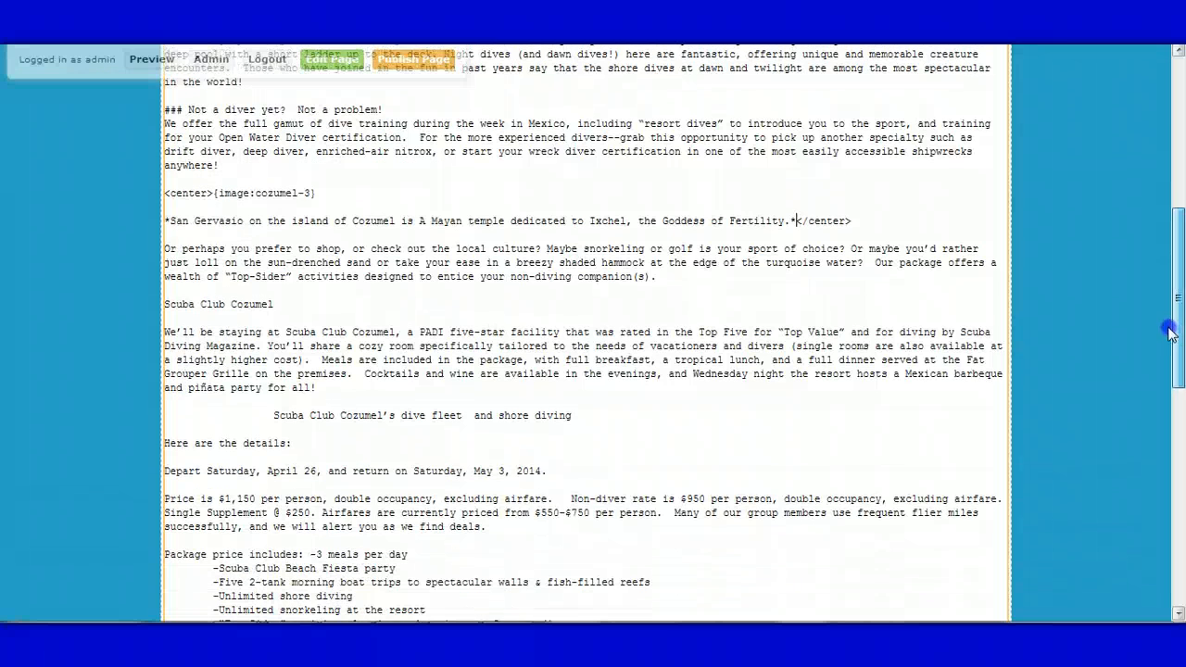
left_click(263, 298)
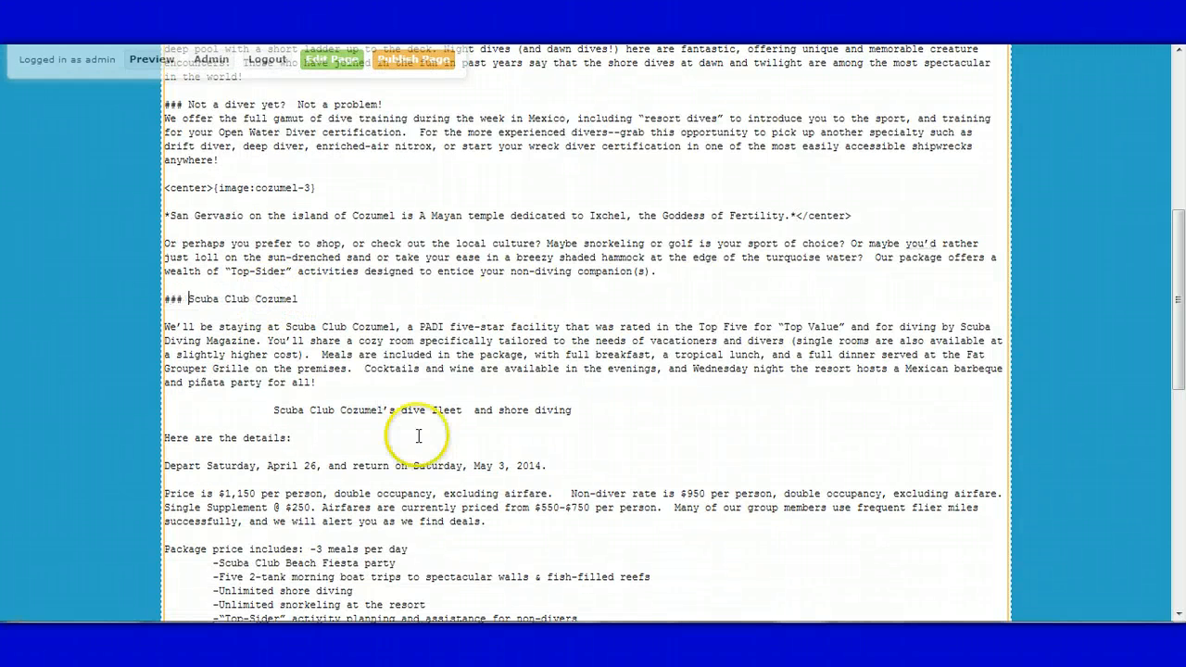
- Remove the blank line and indentation before the "Scuba Club Cozumel's dive fleet and shore diving" caption
left_click(275, 400)
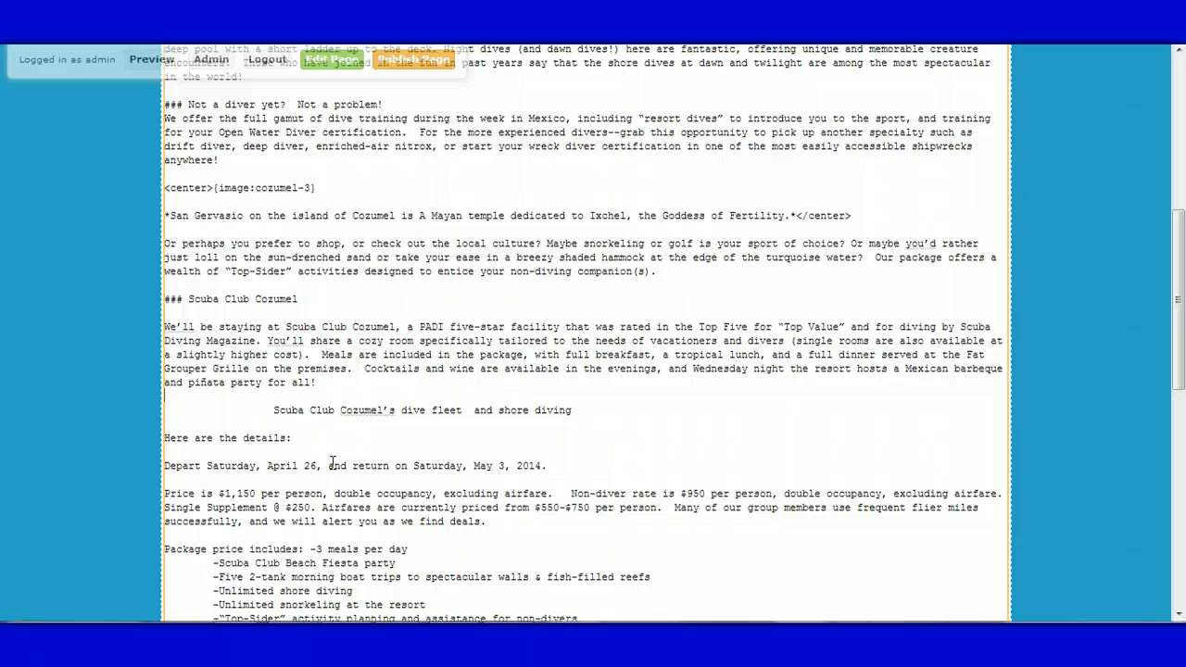
key("Delete")
key("Delete")
key("Delete")
key("Delete")
key("Delete")
key("Delete")
key("Delete")
key("Delete")
key("Delete")
key("Delete")
key("Delete")
key("Delete")
key("Delete")
key("Delete")
key("Delete")
key("Delete")
key("Delete")
key("Delete")
key("Delete")
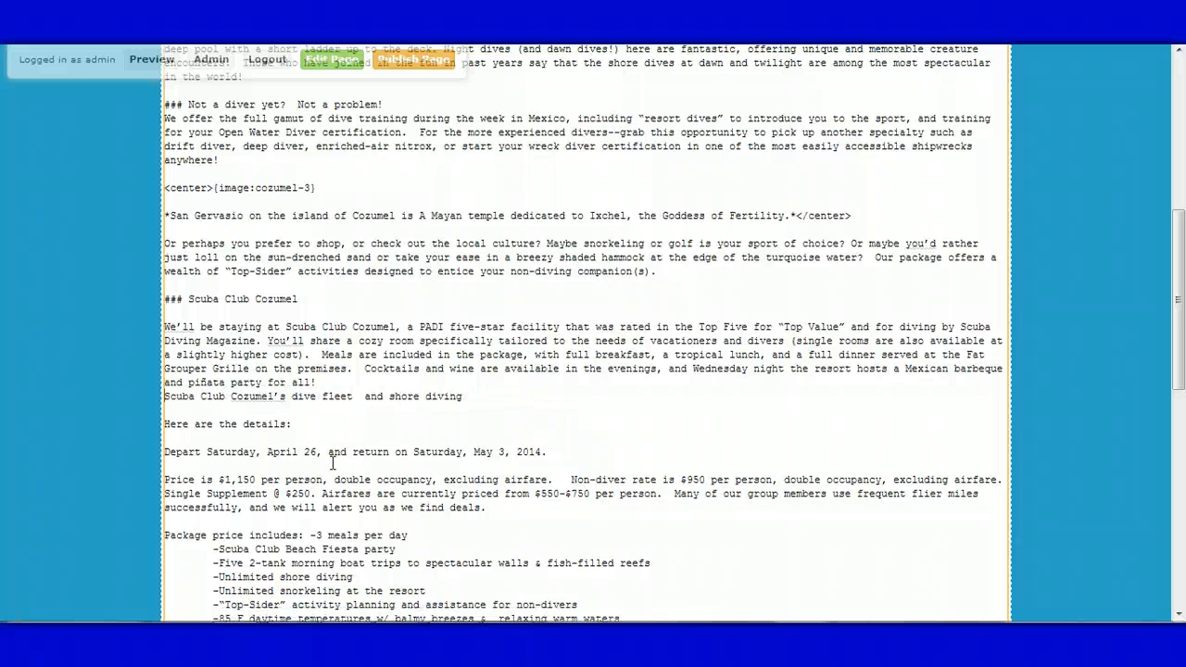
- Insert the cozumel-4 image in its own paragraph above the dive fleet caption and wrap image and caption in <center> tags
key("Return")
key("Return")
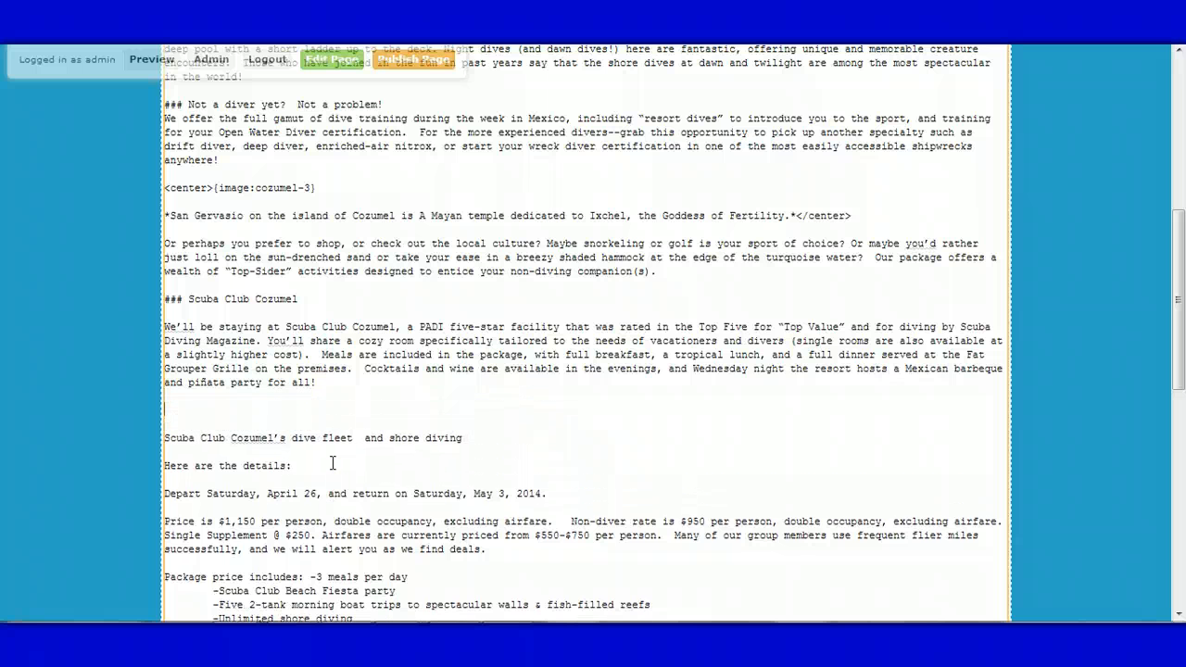
left_click_drag(1175, 320, 1178, 190)
left_click(948, 182)
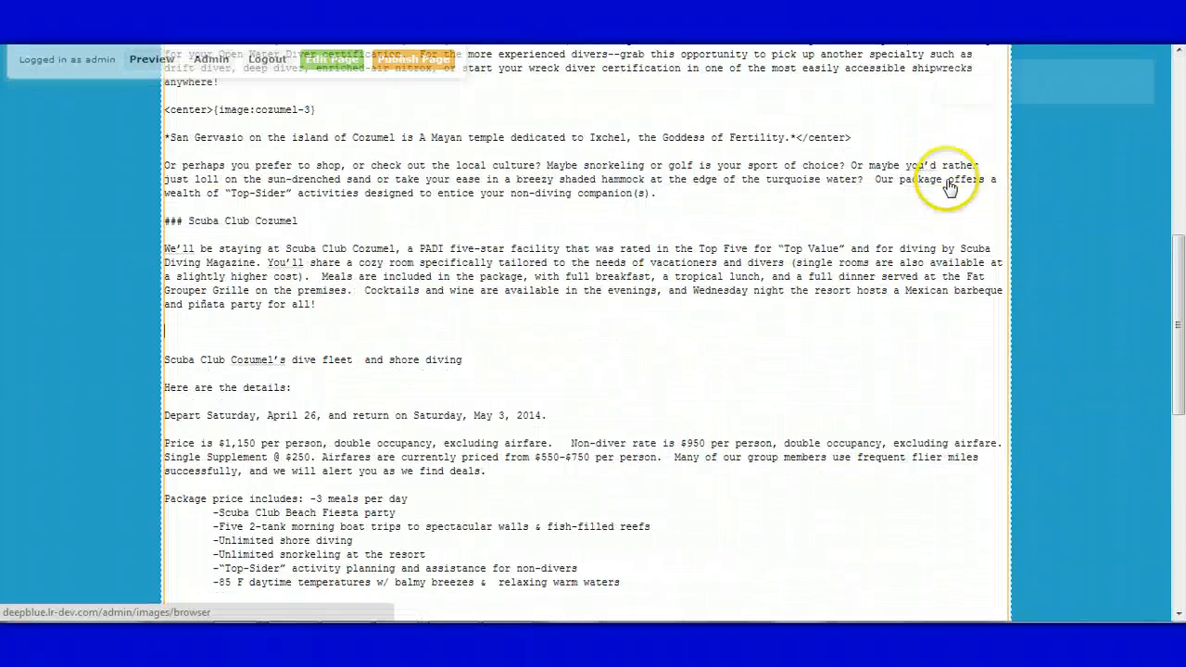
left_click_drag(1143, 151, 1146, 249)
left_click(969, 371)
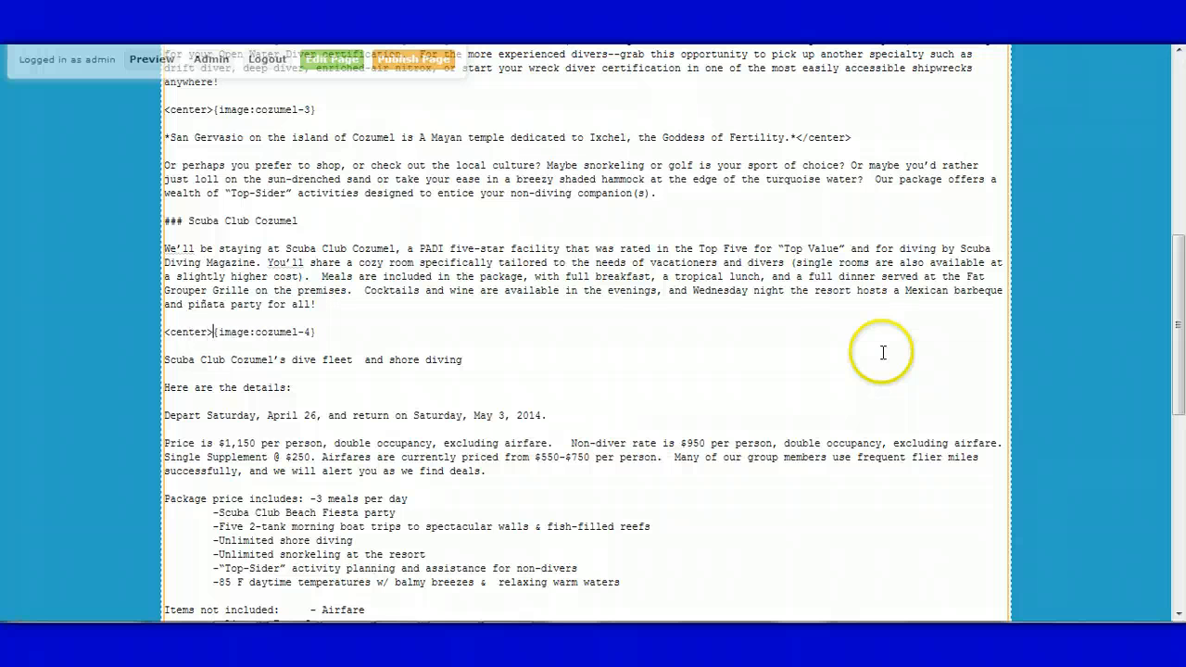
left_click(883, 352)
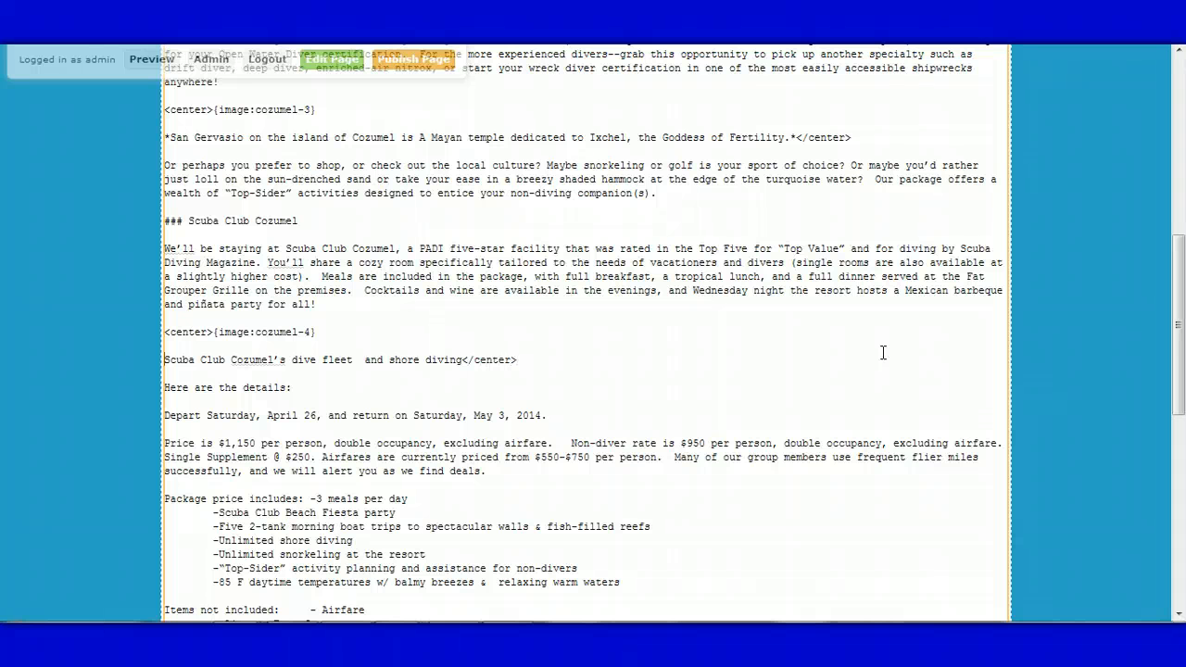
- Italicise the dive fleet caption with * markup and turn the "Here are the details:" line into a level-three heading with ###
type("*")
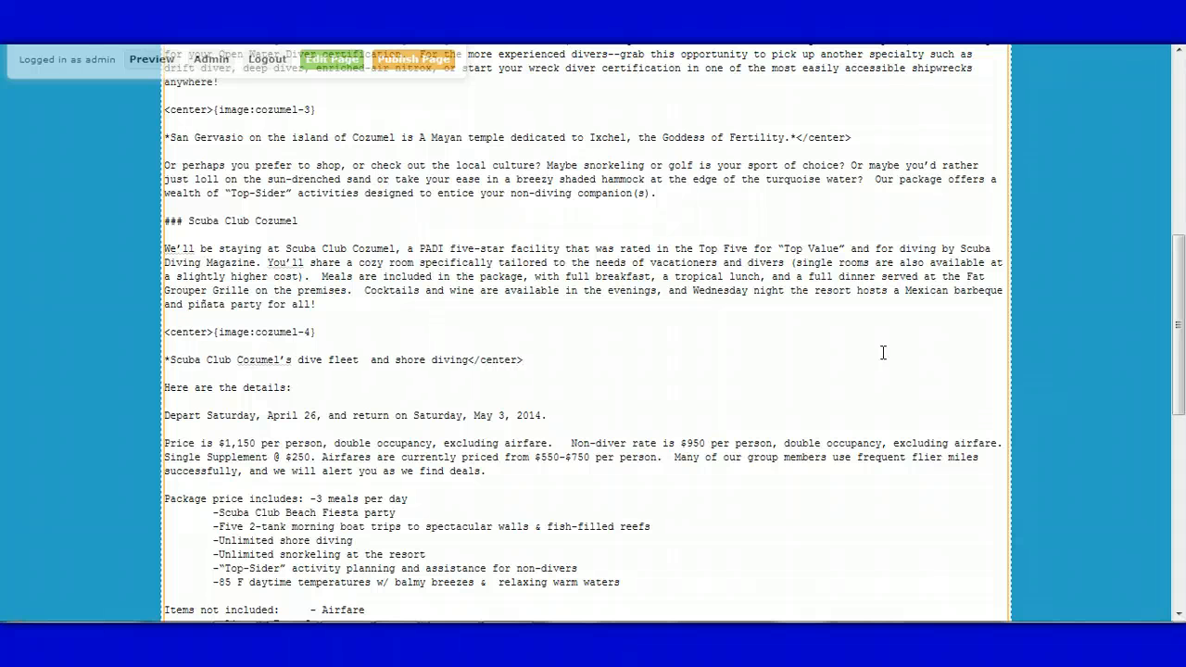
left_click(466, 360)
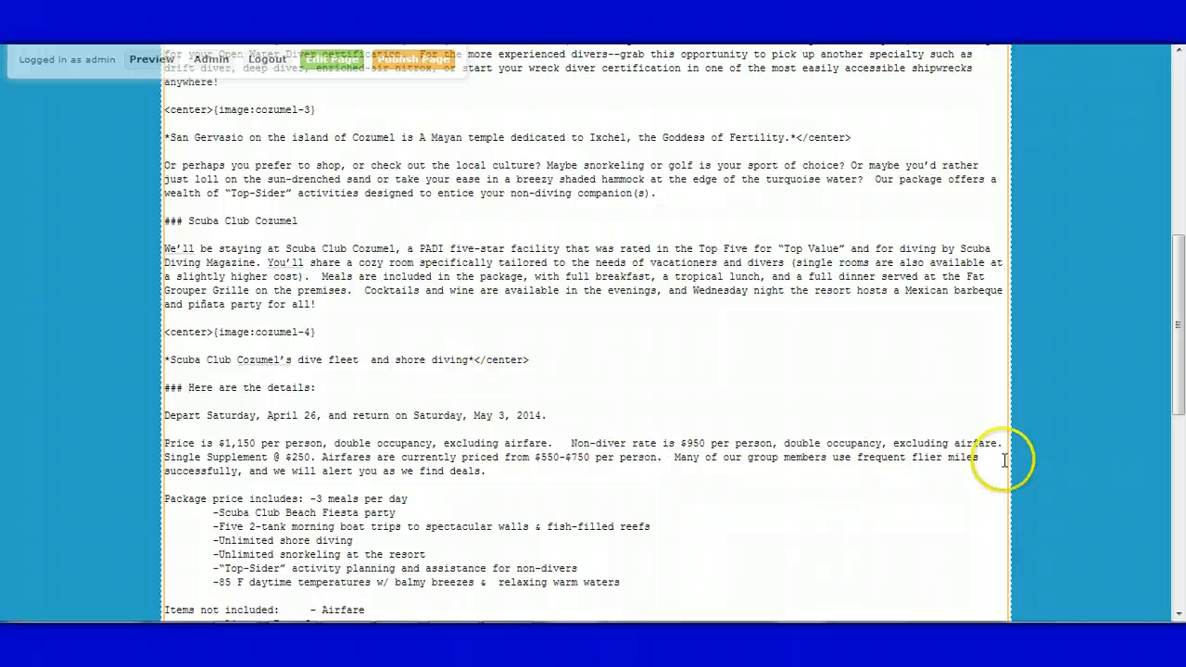
- Save the content block and check the Scuba Club Cozumel image, caption and details section on the rendered page
left_click_drag(1178, 398, 1182, 250)
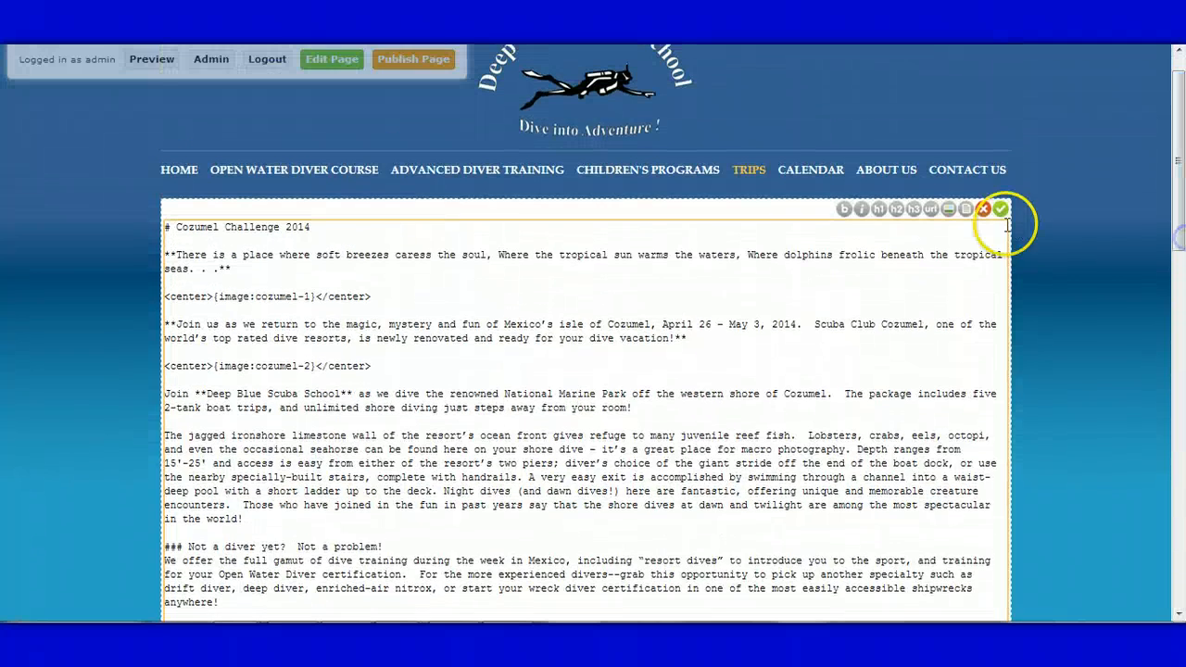
left_click(1003, 206)
left_click_drag(1183, 178, 1175, 519)
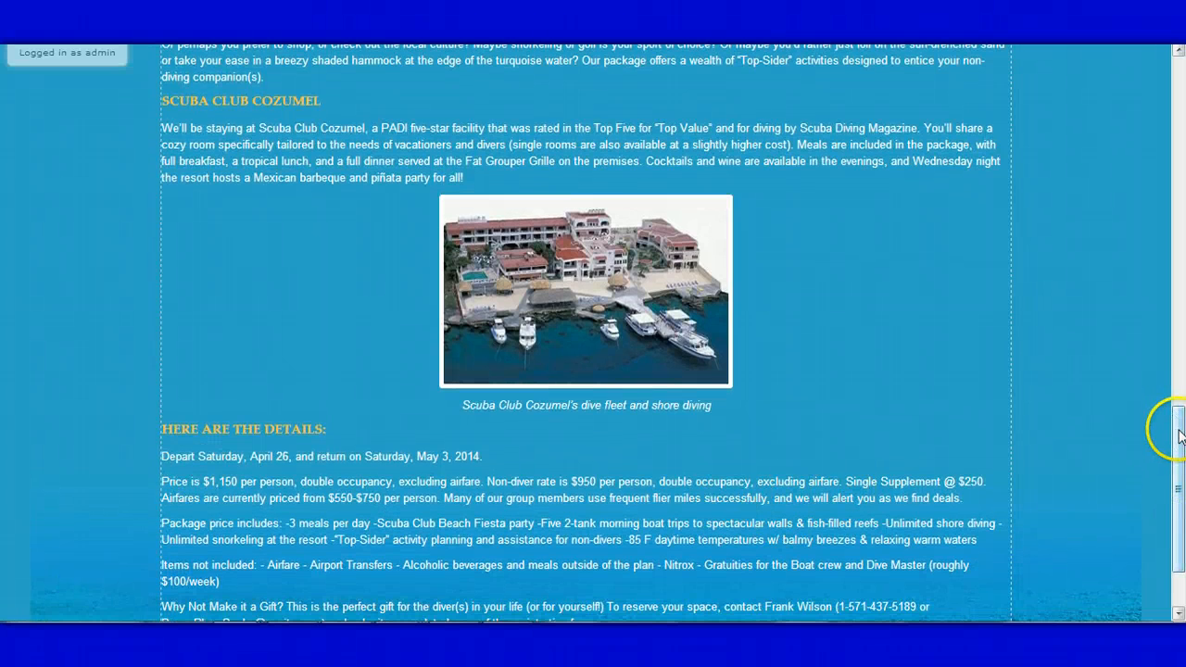
left_click_drag(1175, 424, 1181, 69)
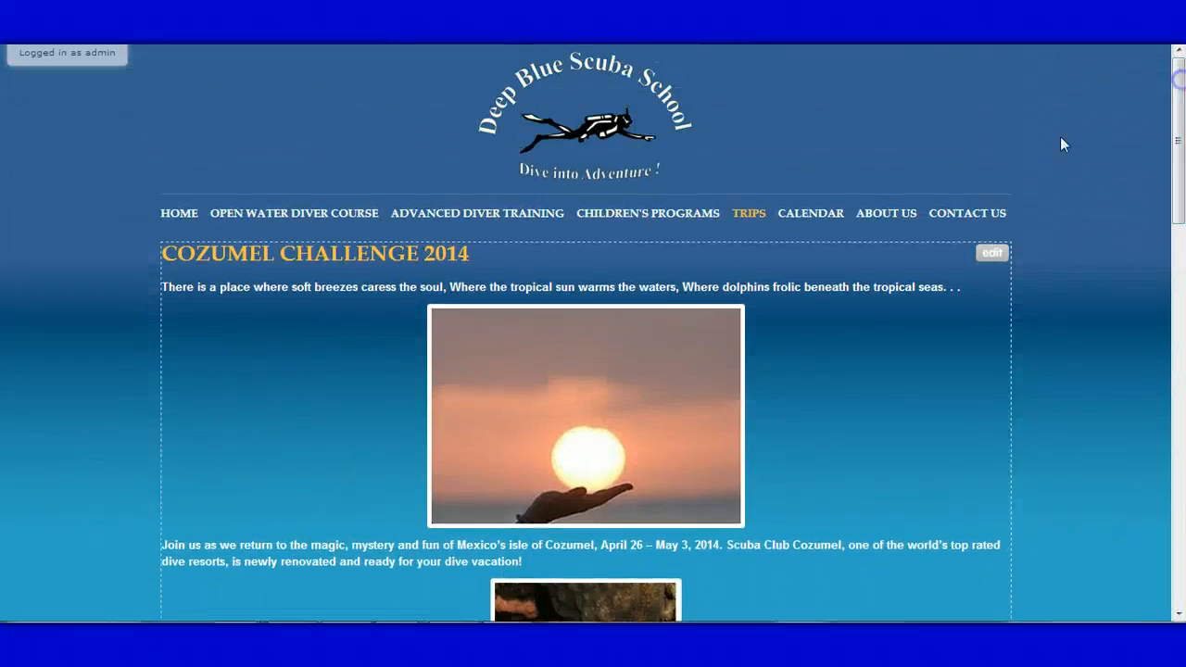
- Reopen the content block for editing and bold "Package price includes:" with ** markup
left_click(994, 252)
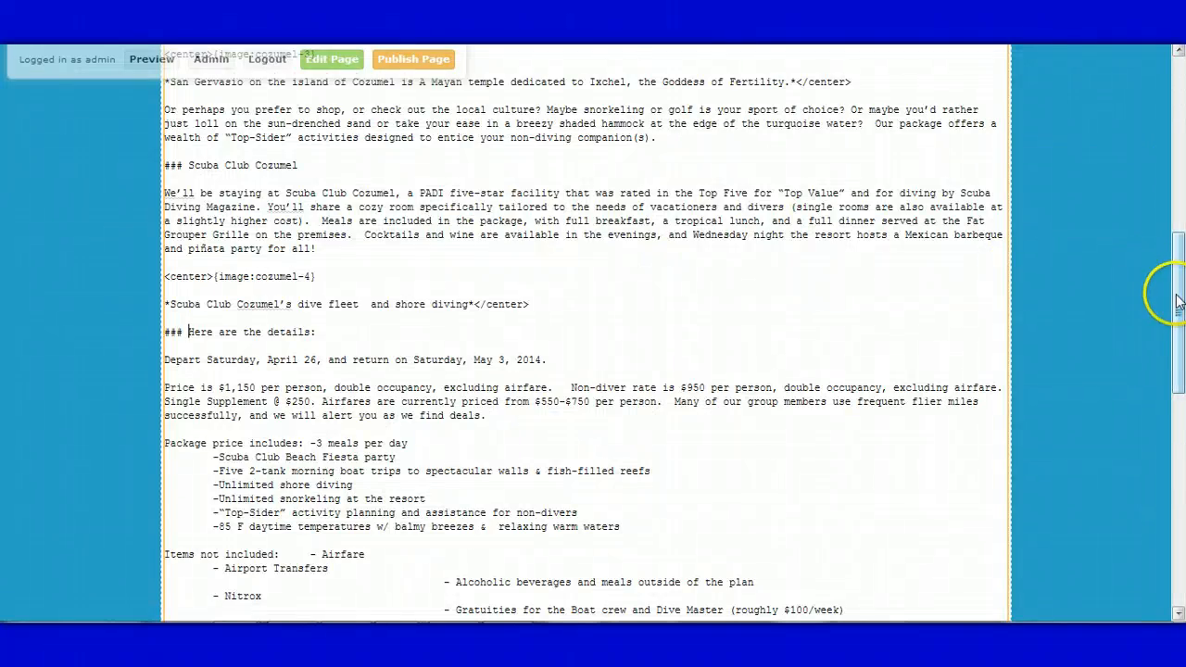
left_click_drag(1175, 295, 1179, 341)
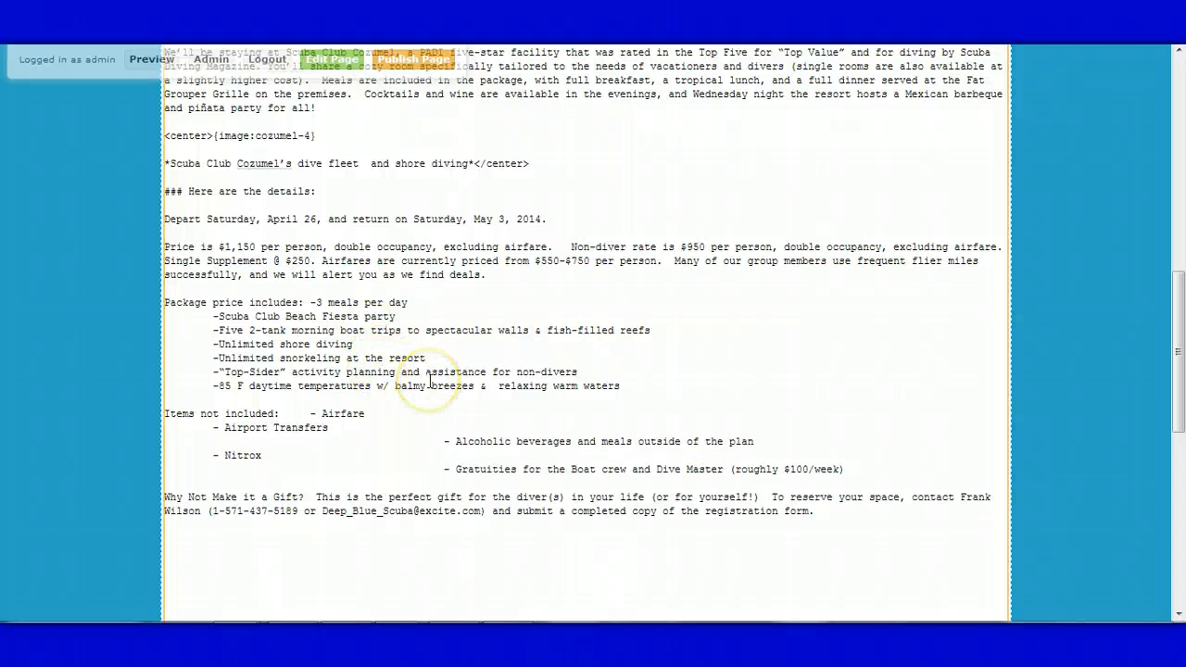
type("**")
key("Right")
key("Right")
key("Right")
key("Right")
key("Right")
key("Right")
key("Right")
key("Right")
key("Right")
key("Right")
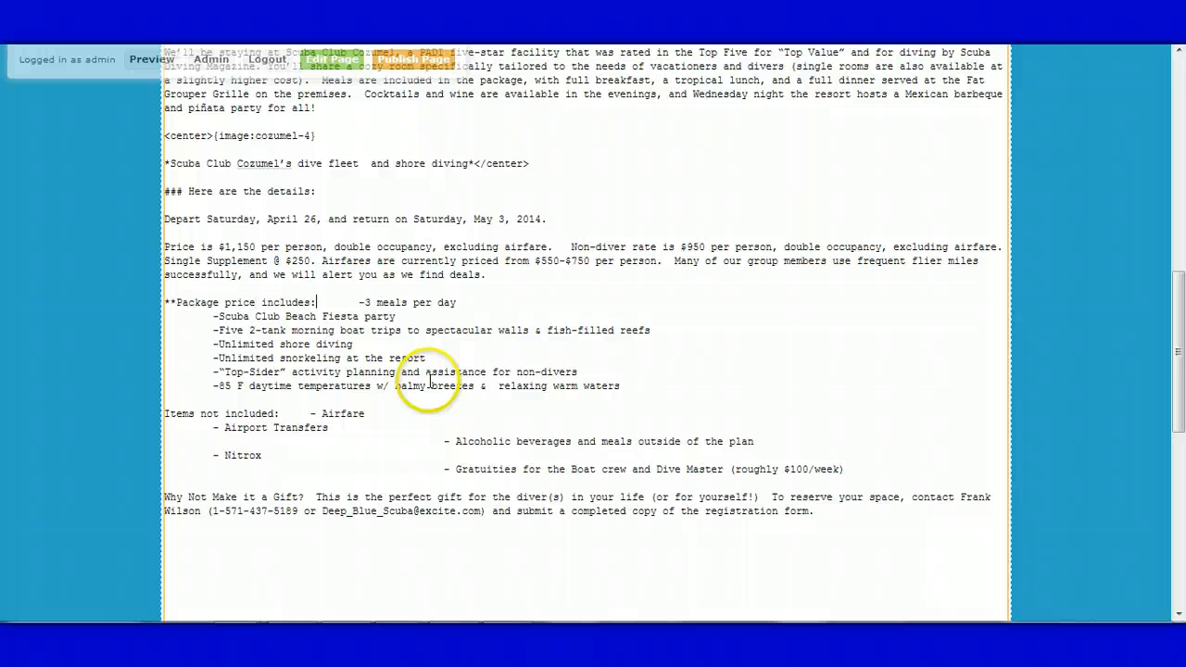
type("**")
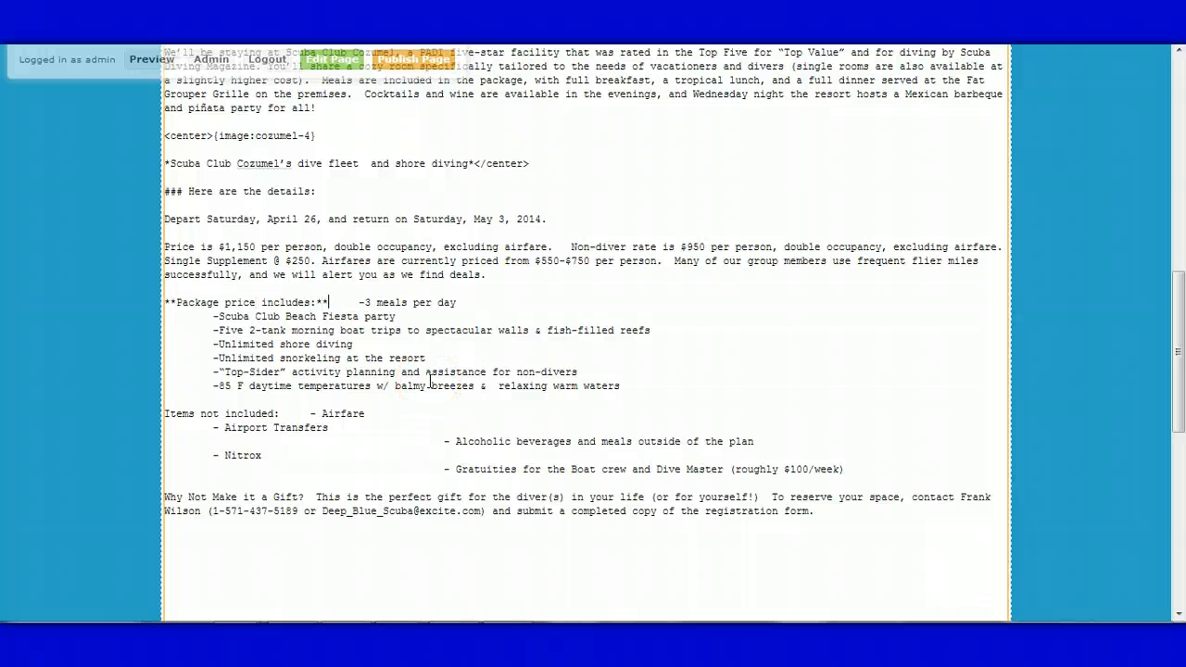
- Turn the package items into a bulleted list below a blank line, removing their indentation and starting each with "- "
key("Delete")
key("Return")
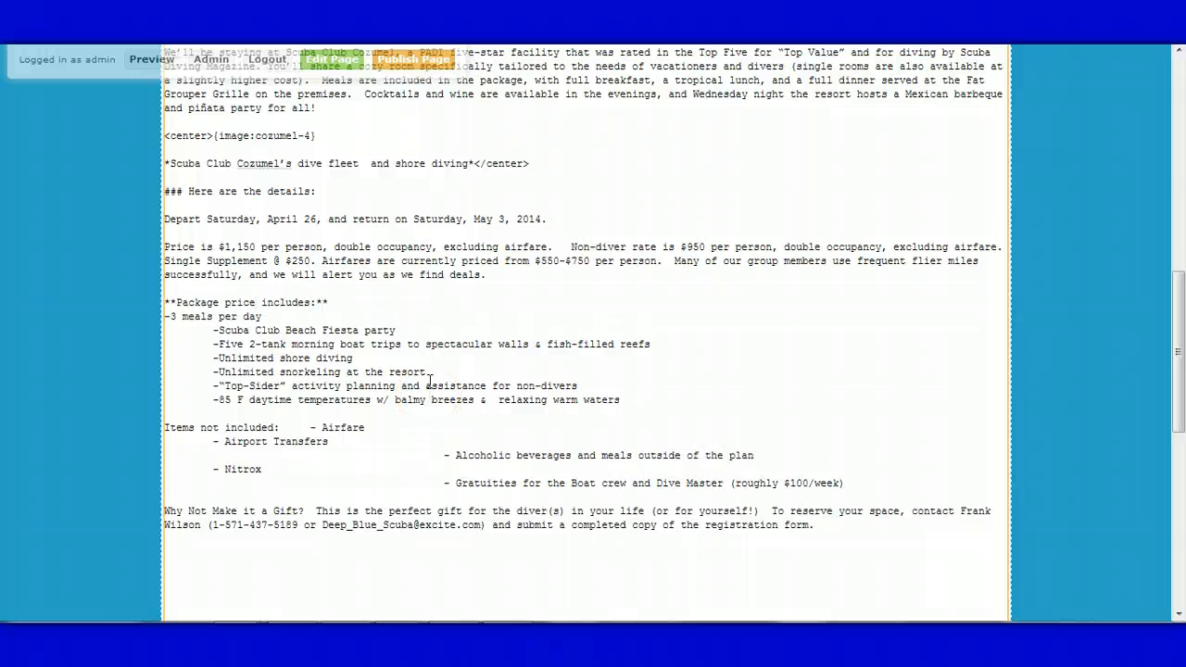
key("Return")
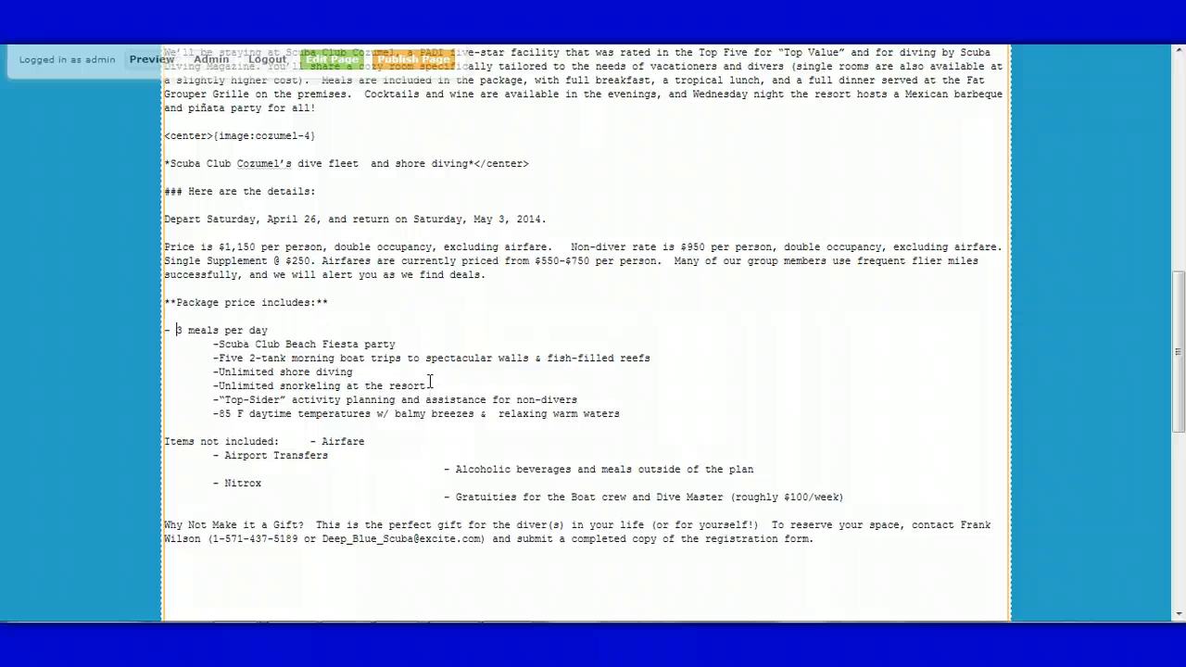
left_click(212, 344)
key("BackSpace")
key("Right")
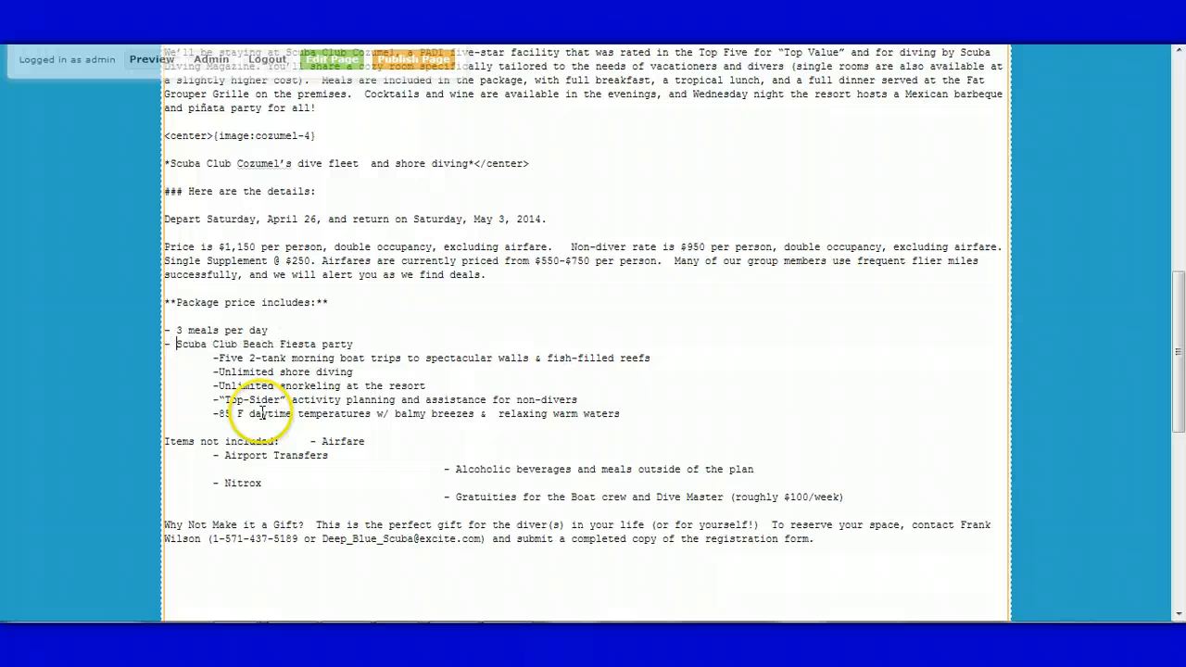
key("Delete")
key("Right")
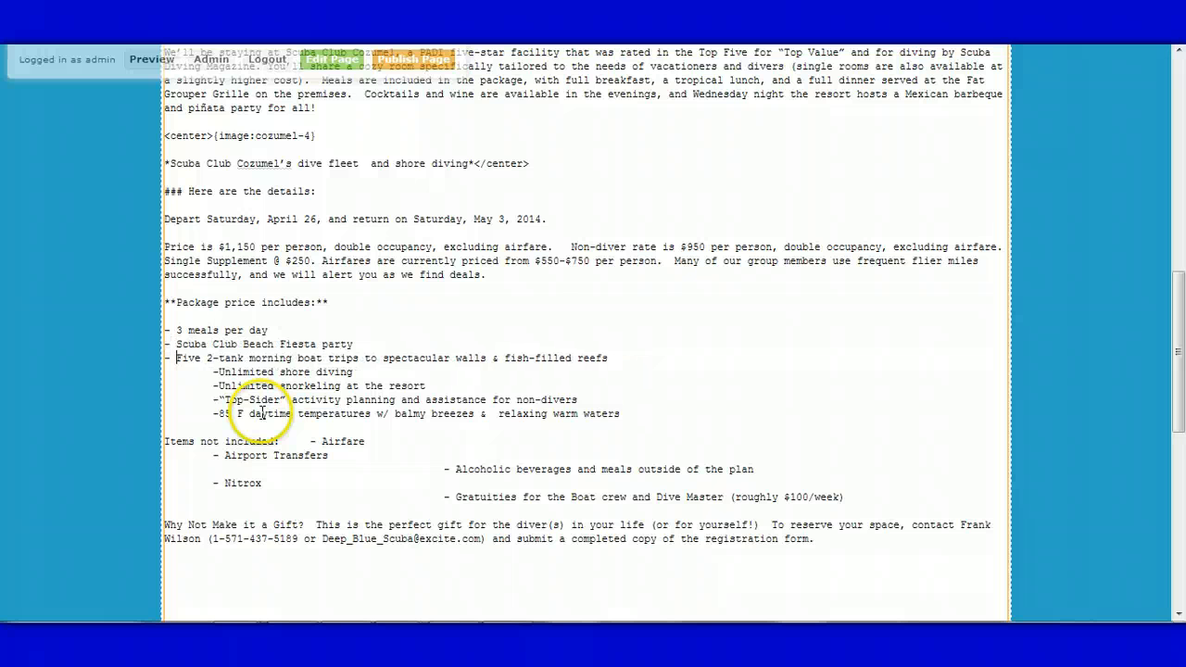
key("Delete")
key("Right")
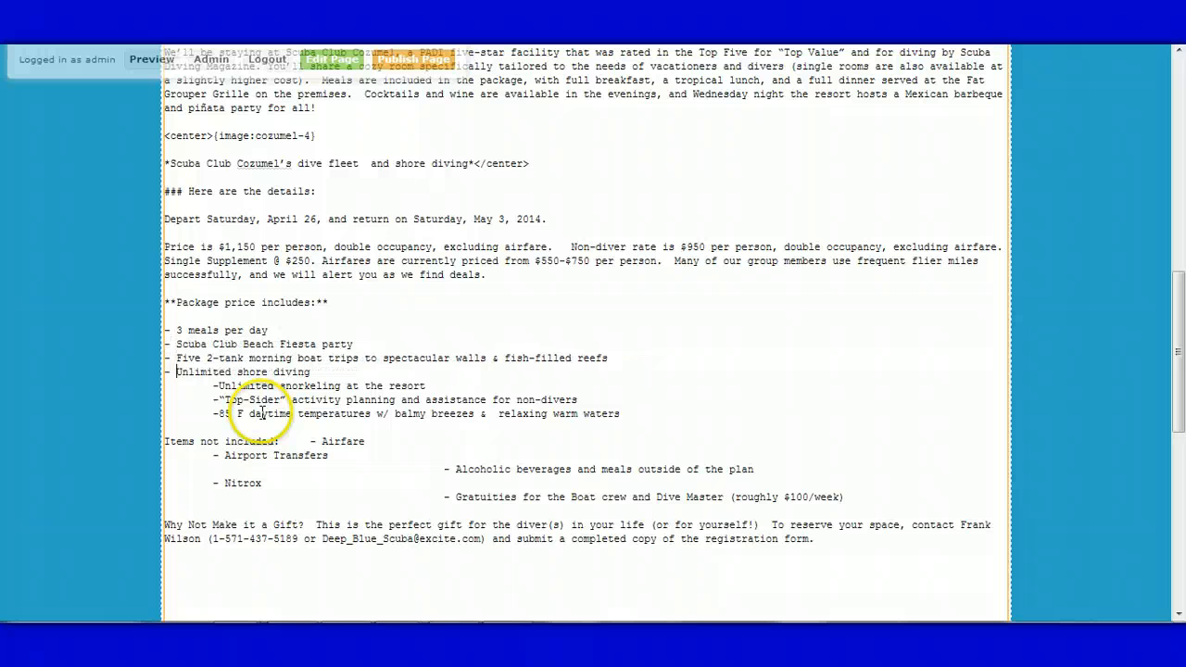
key("Delete")
key("Right")
key("Down")
key("Home")
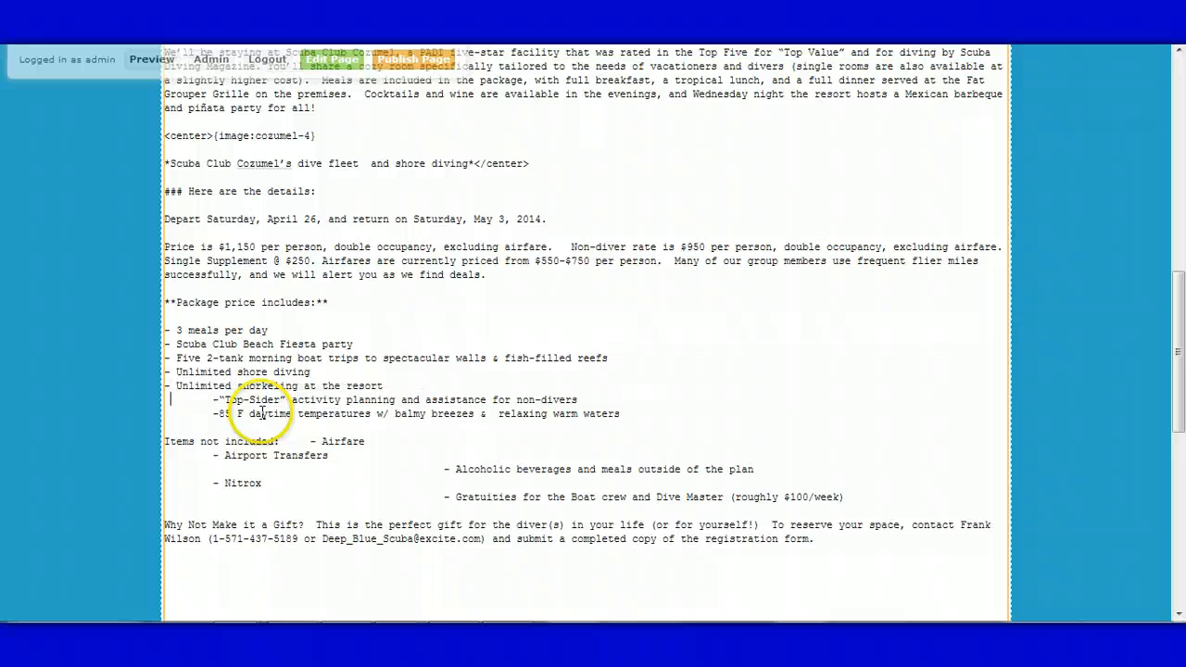
key("Delete")
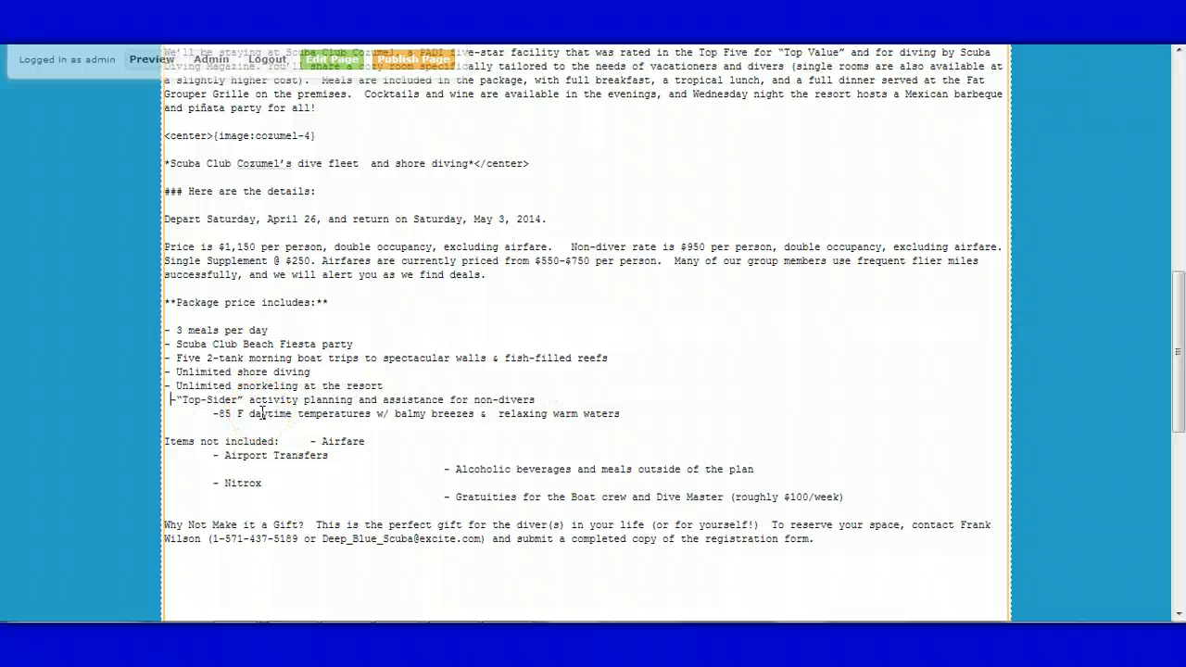
key("Right")
key("Down")
key("Home")
key("Delete")
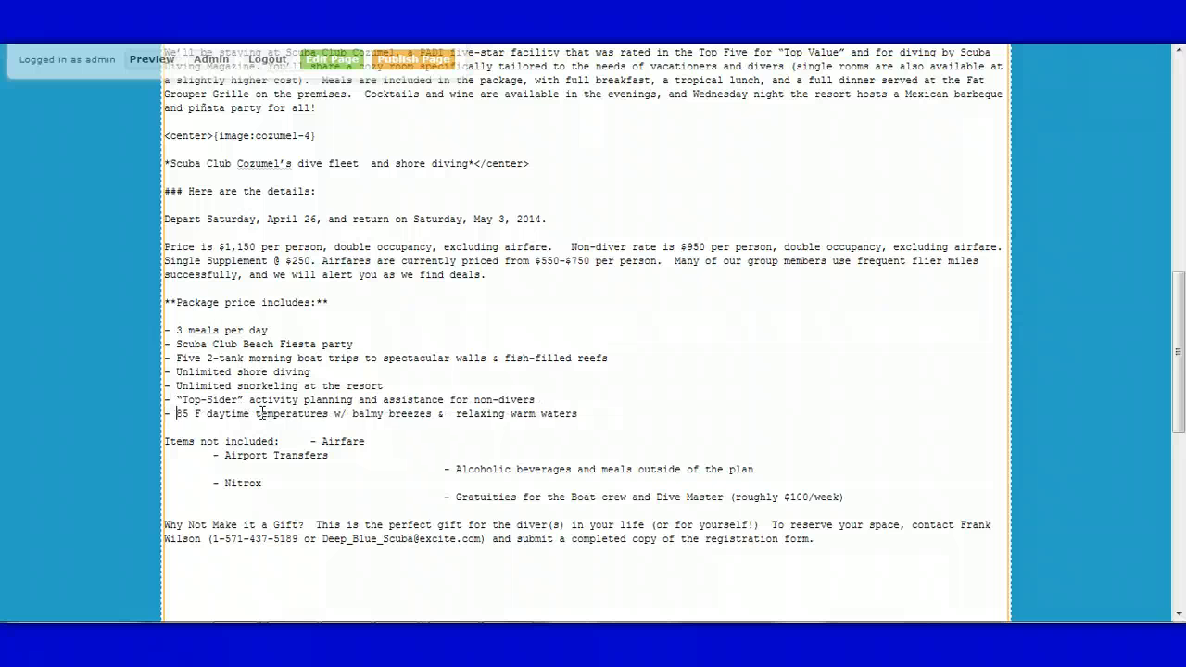
- Bold "Items not included:" with ** markup and move the "- Airfare" item below it after a blank line
left_click(277, 441)
key("Home")
type("**")
left_click(290, 442)
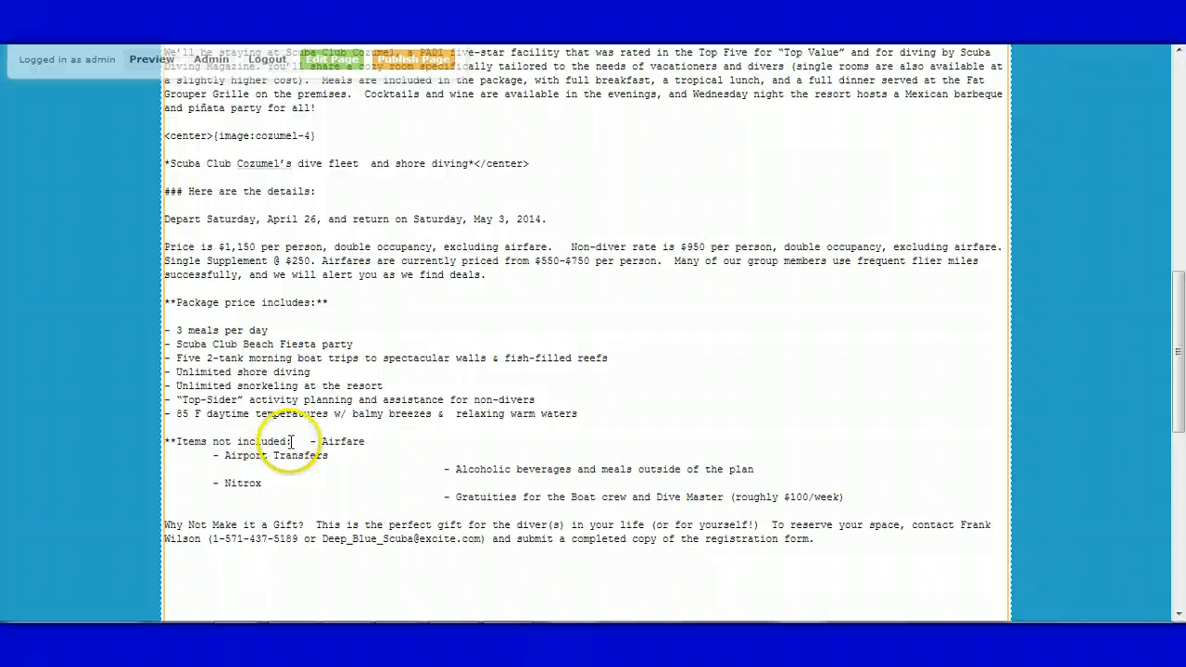
type("**")
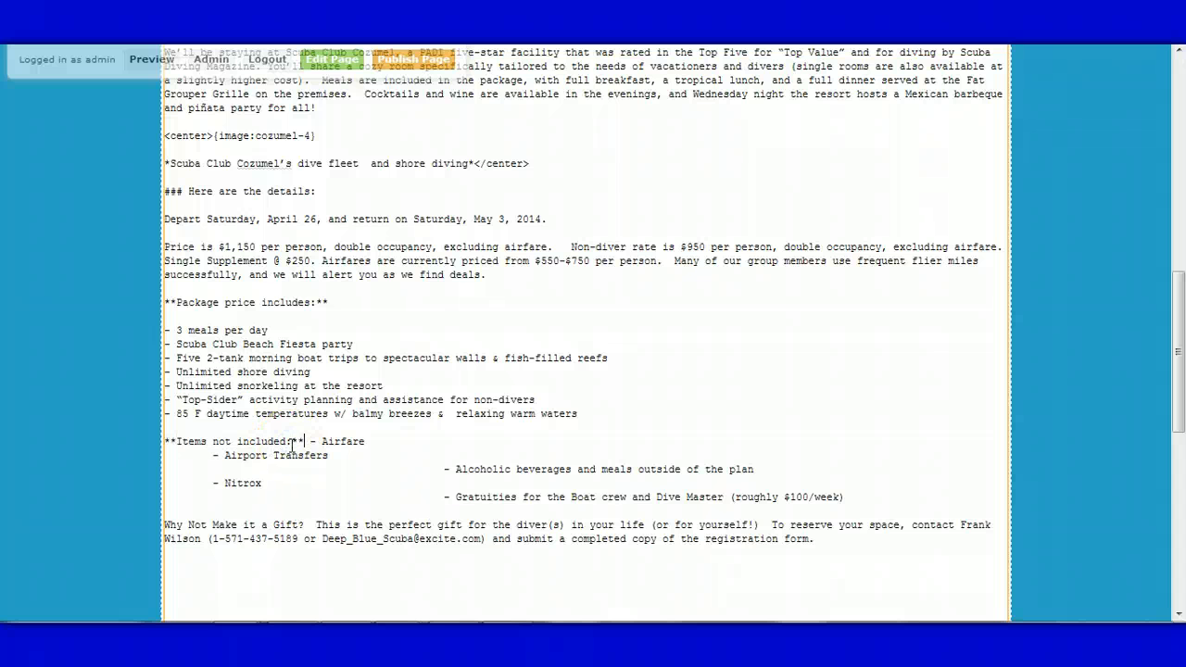
key("Return")
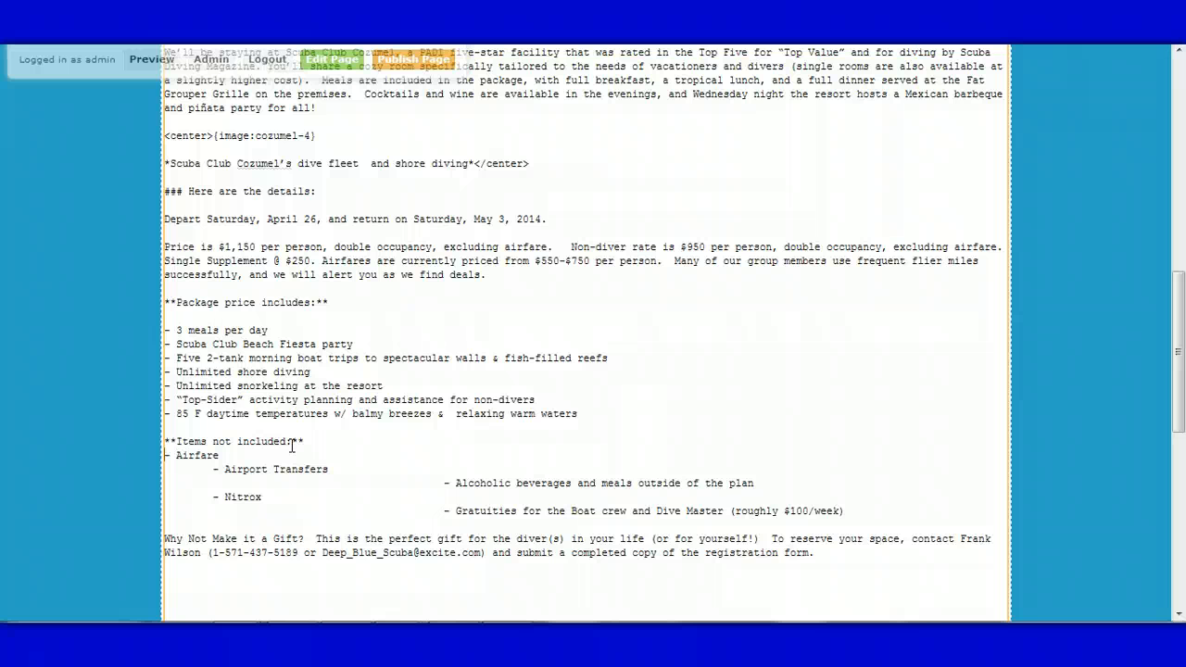
key("Return")
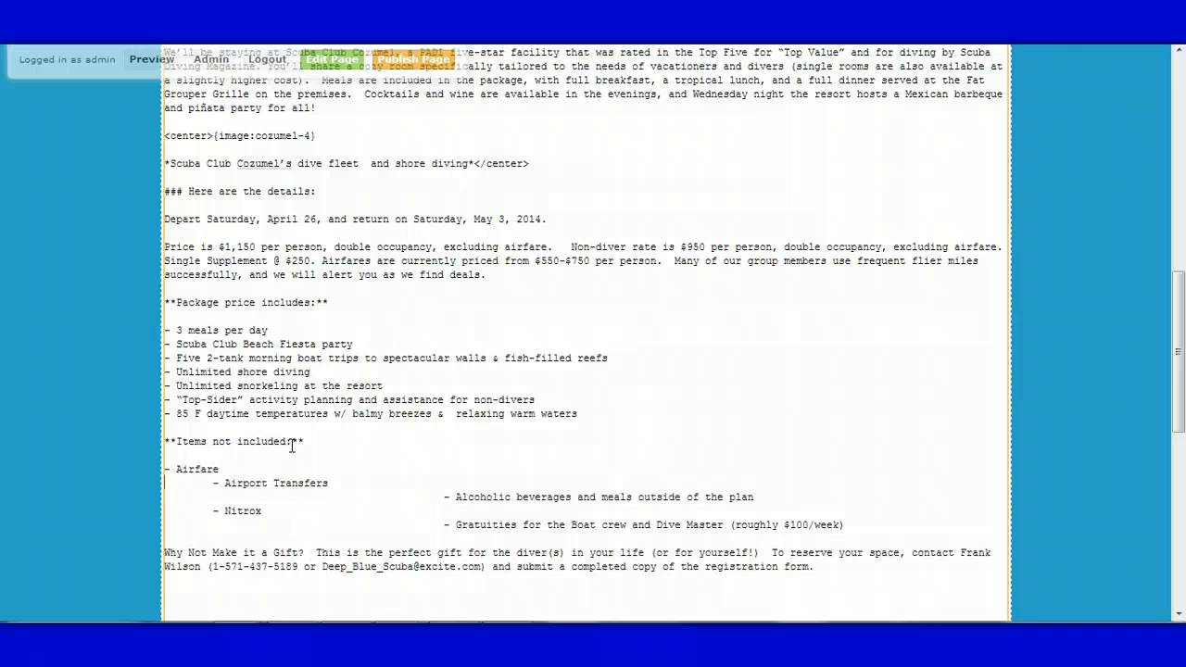
- Remove the indentation before the Airport Transfers, Alcoholic beverages, Nitrox and Gratuities items so they line up with Airfare
key("Delete")
key("Delete")
key("Delete")
key("Delete")
key("Delete")
key("Delete")
key("Delete")
key("Delete")
key("Delete")
key("Delete")
key("Delete")
key("Delete")
key("Delete")
key("Delete")
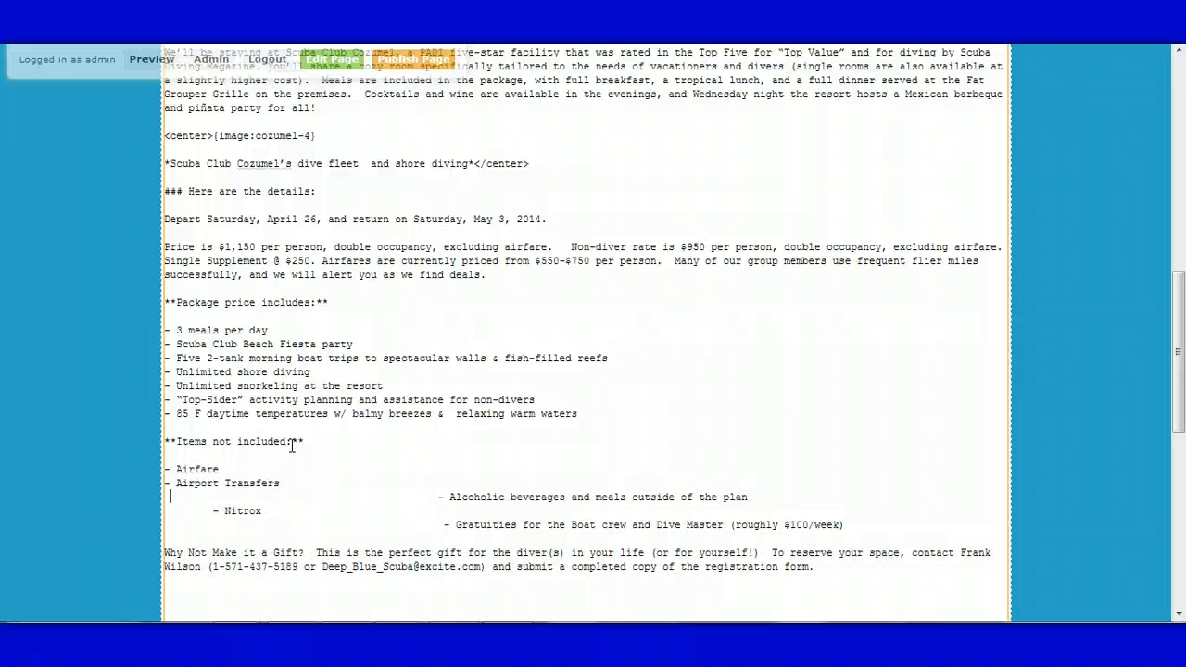
key("Delete")
key("Delete")
key("Delete")
key("Delete")
key("Delete")
key("Delete")
key("Delete")
key("Delete")
key("Delete")
key("Delete")
key("Delete")
key("Delete")
key("Delete")
key("Delete")
key("Delete")
key("Delete")
key("Delete")
key("Delete")
key("Delete")
key("Delete")
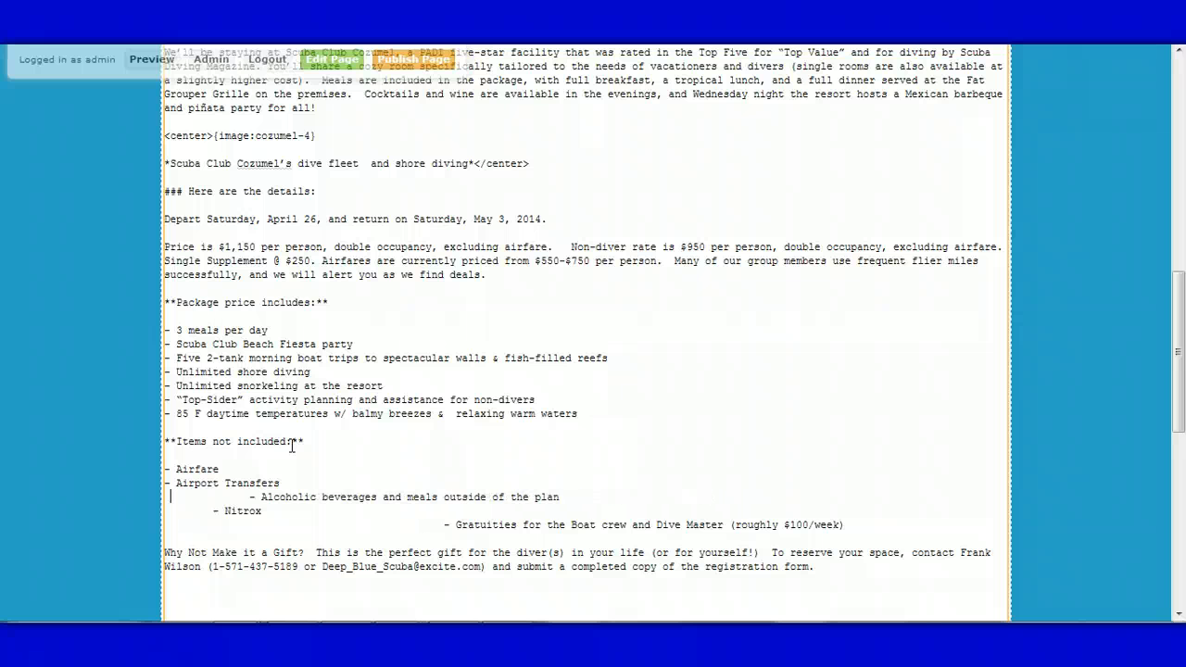
key("Delete")
key("Delete")
key("Delete")
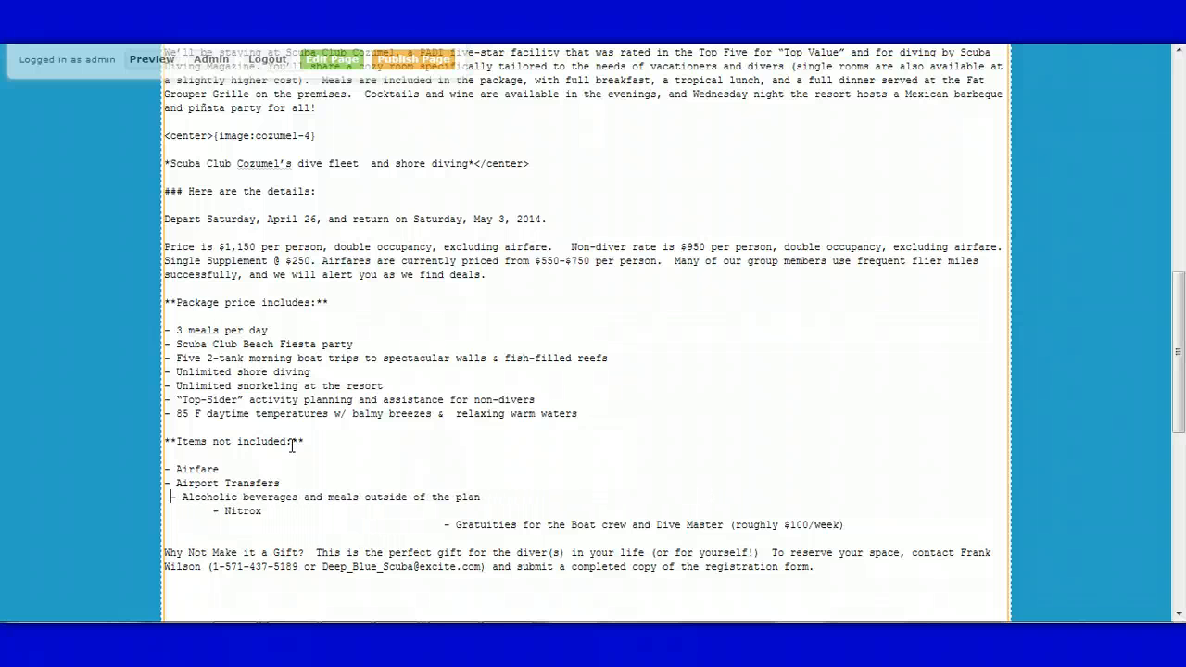
key("Down")
key("Delete")
key("Delete")
key("Delete")
key("Delete")
key("Delete")
key("Delete")
key("Delete")
key("Delete")
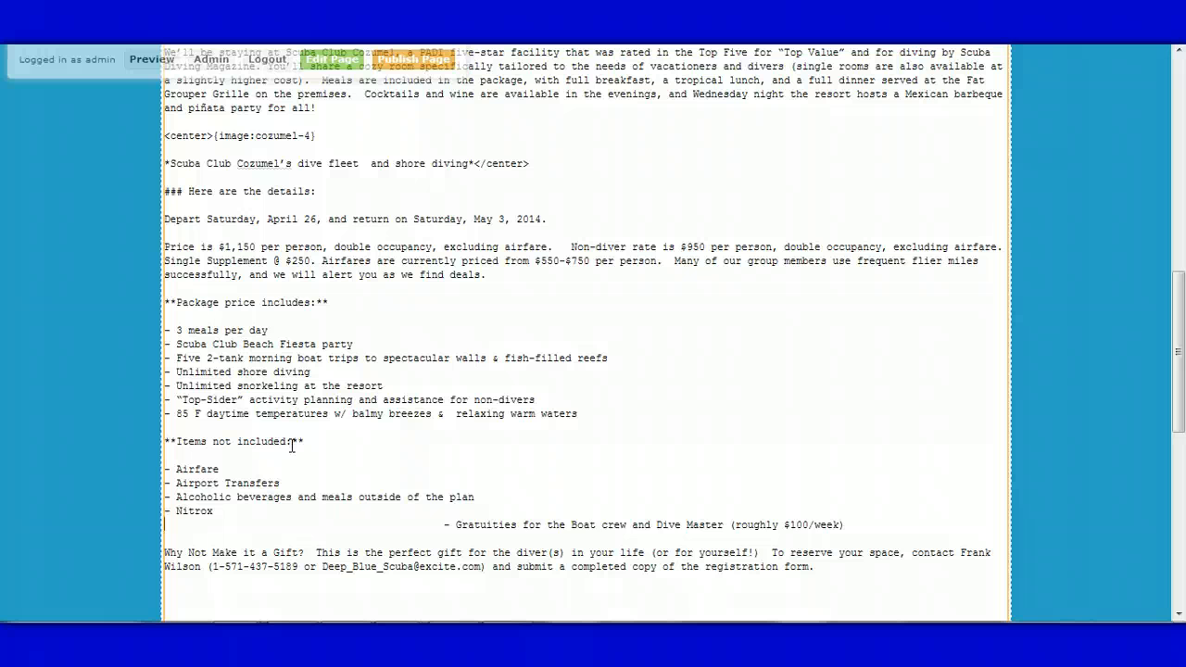
key("Delete")
key("Delete")
key("Delete")
key("Delete")
key("Delete")
key("Delete")
key("Delete")
key("Delete")
key("Delete")
key("Delete")
key("Delete")
key("Delete")
key("Delete")
key("Delete")
key("Delete")
key("Delete")
key("Delete")
key("Delete")
key("Delete")
key("Delete")
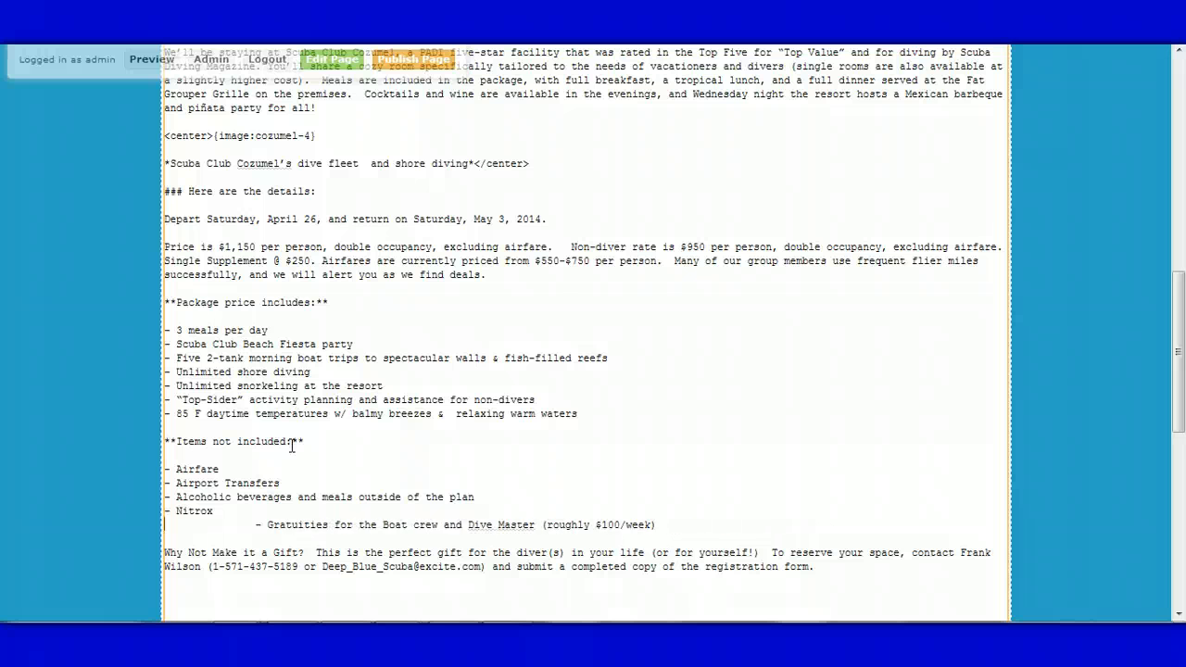
key("Delete")
key("Delete")
key("Delete")
key("Delete")
key("Delete")
key("Delete")
key("Delete")
key("Delete")
key("Delete")
key("Delete")
key("Delete")
key("Delete")
key("Delete")
key("Delete")
key("Delete")
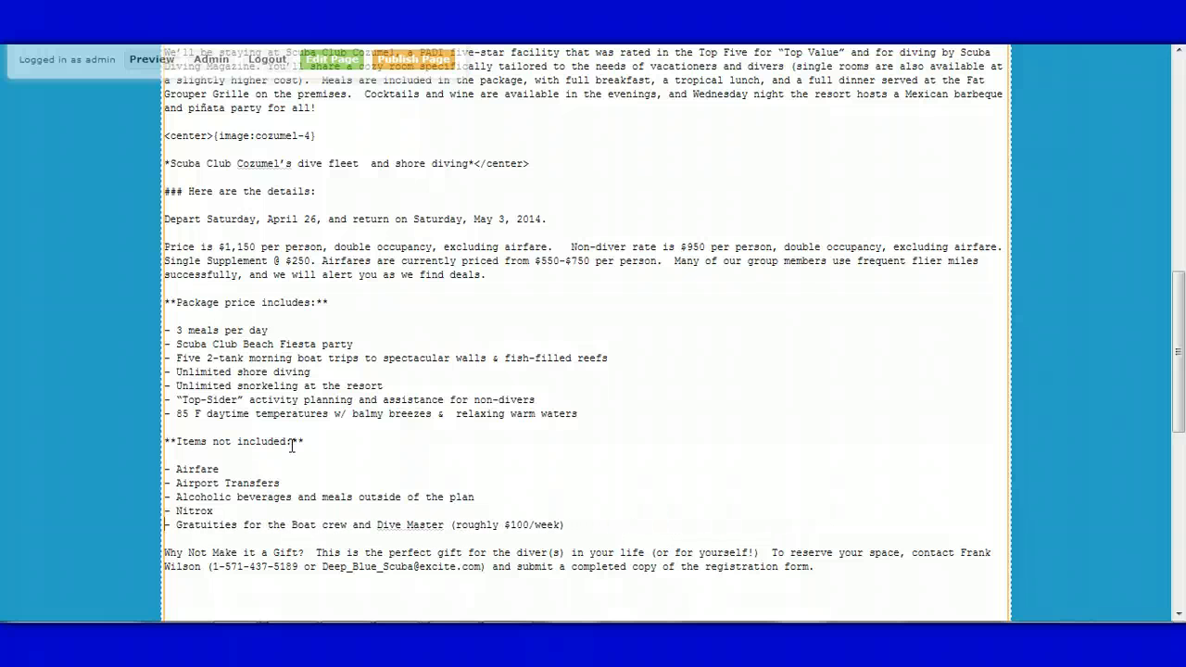
- Bold "Why Not Make it a Gift?" in the closing paragraph with ** markup and save the content block
type("**")
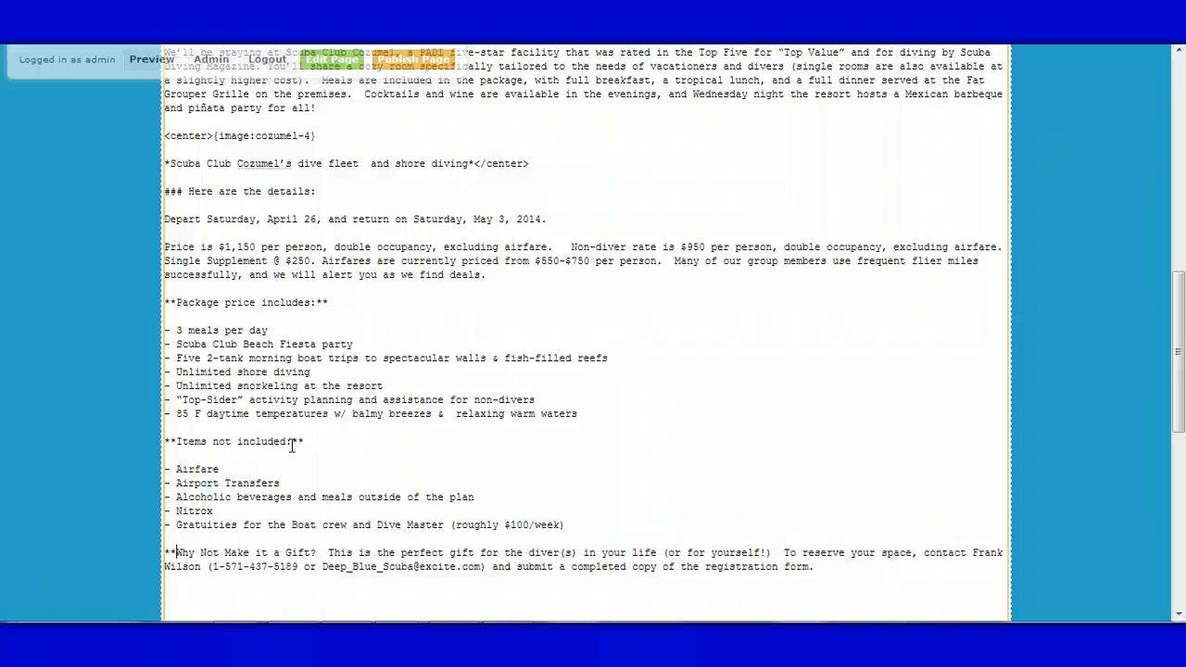
key("Right")
key("Right")
key("Right")
key("Right")
key("Right")
key("Right")
key("Right")
key("Right")
key("Right")
key("Right")
key("Right")
key("Right")
key("Right")
key("Right")
key("Right")
key("Right")
key("Right")
key("Right")
key("Right")
key("Right")
type("**")
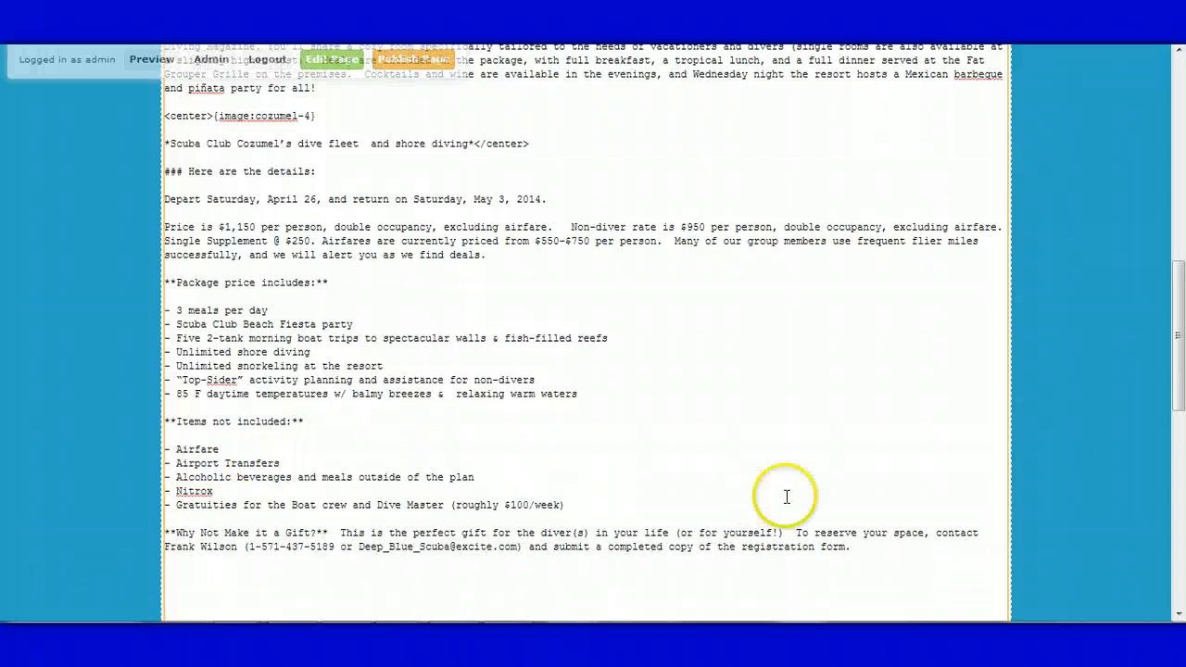
left_click_drag(1169, 371, 1180, 167)
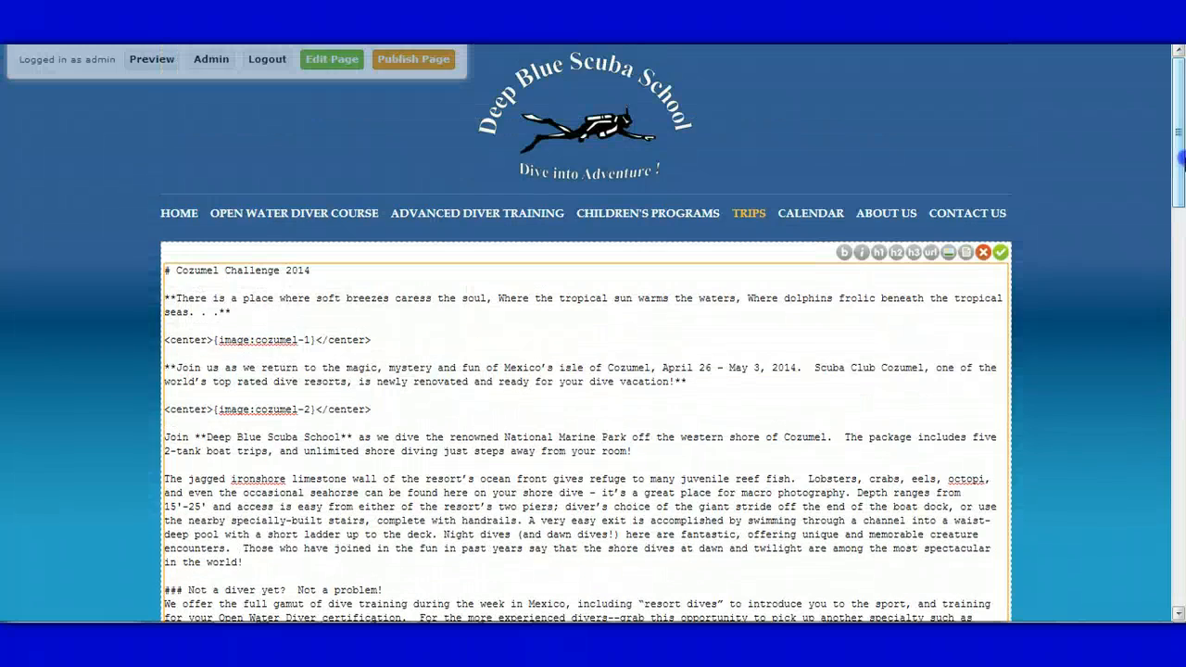
left_click(1004, 249)
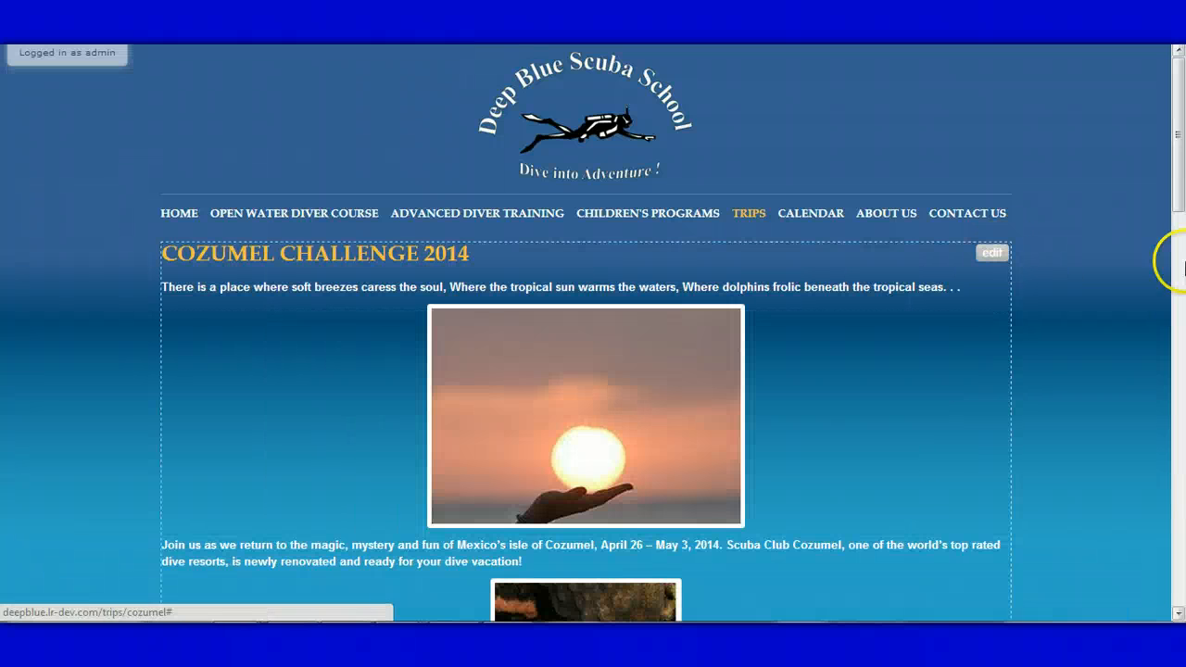
- Compare the saved Cozumel page, down to its details and item lists, with the source PDF
left_click_drag(1170, 193, 1164, 608)
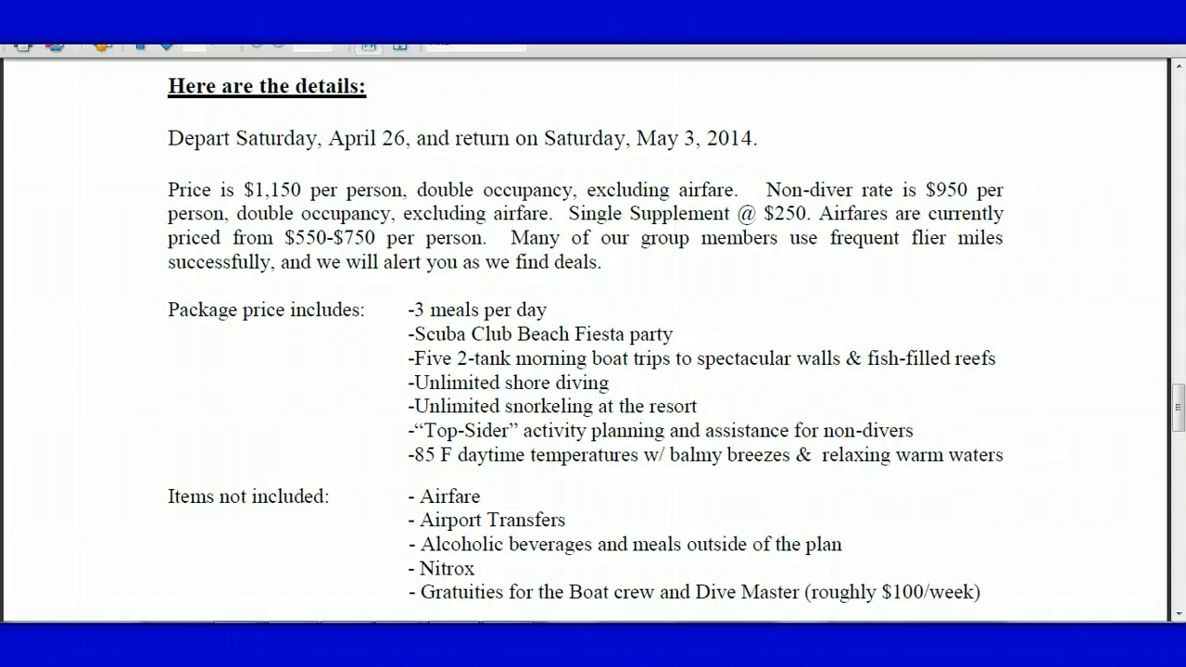
scroll(504, 313, "up", 15)
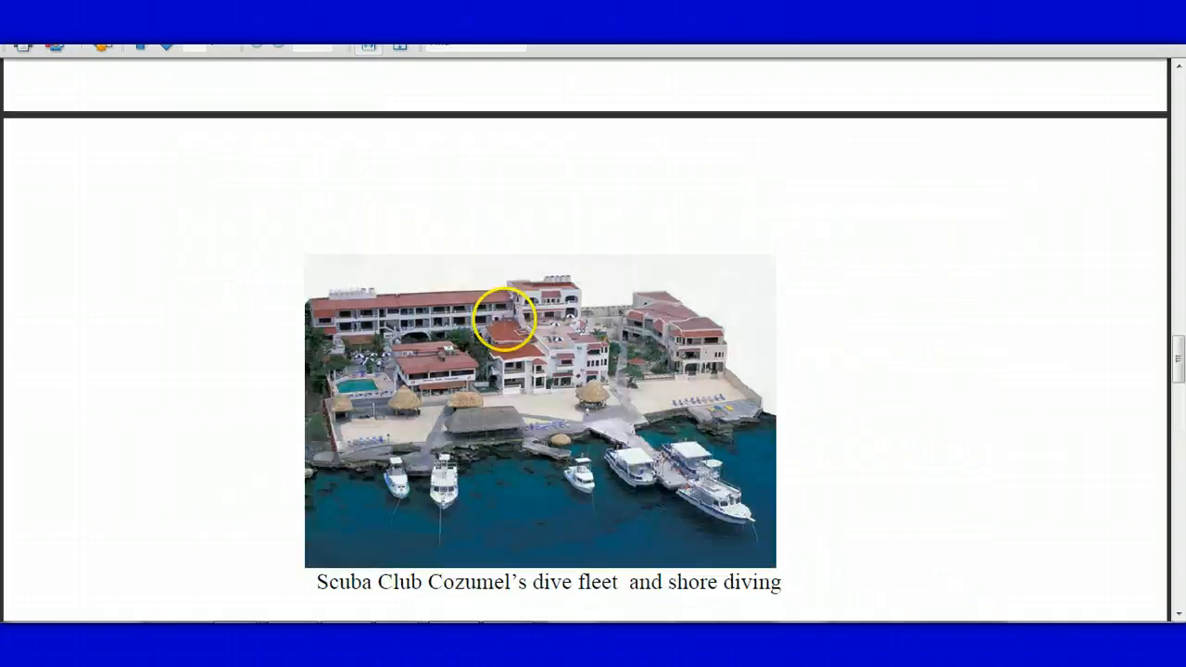
scroll(503, 320, "up", 3)
scroll(503, 320, "down", 20)
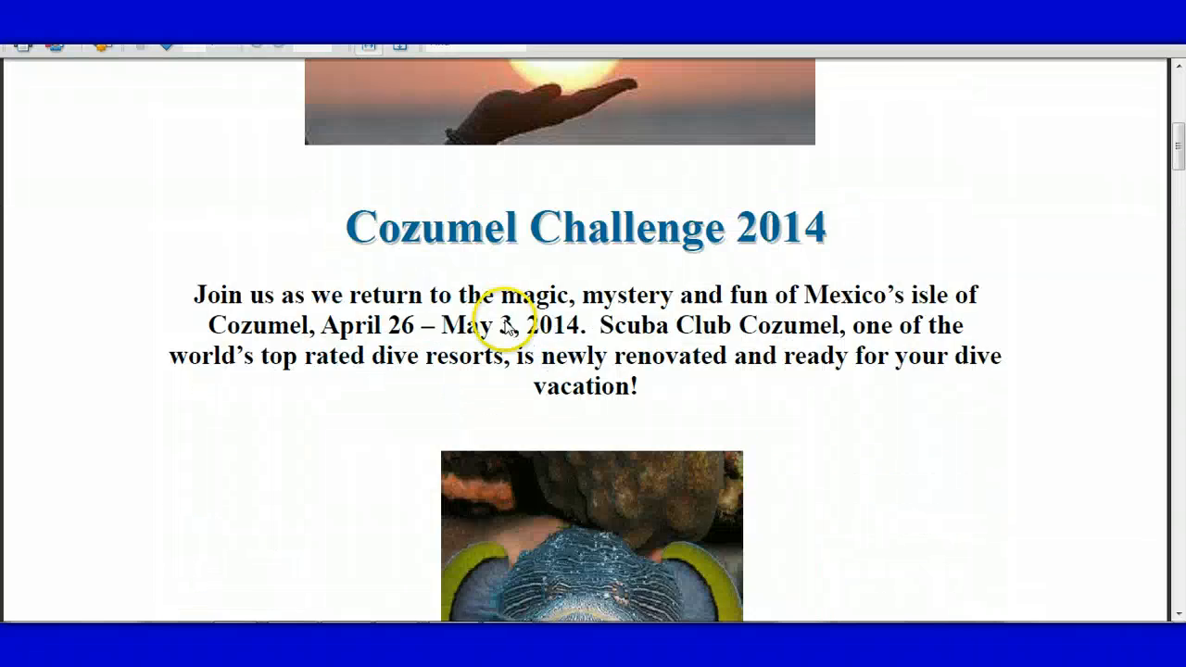
scroll(503, 321, "down", 10)
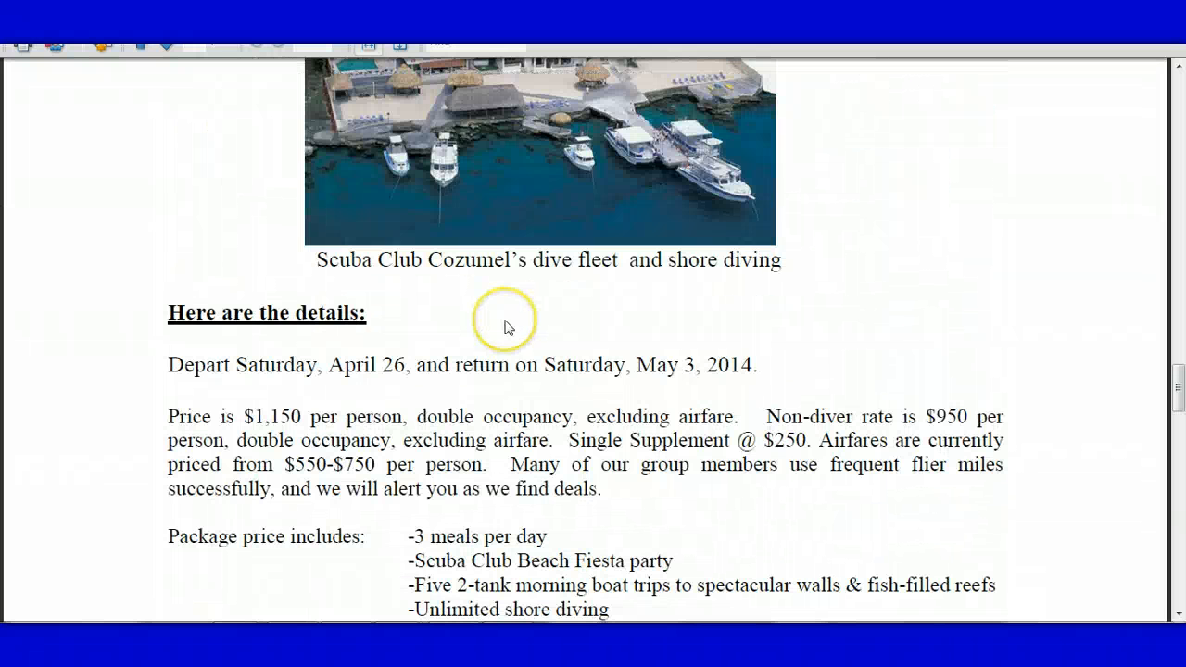
scroll(508, 327, "down", 10)
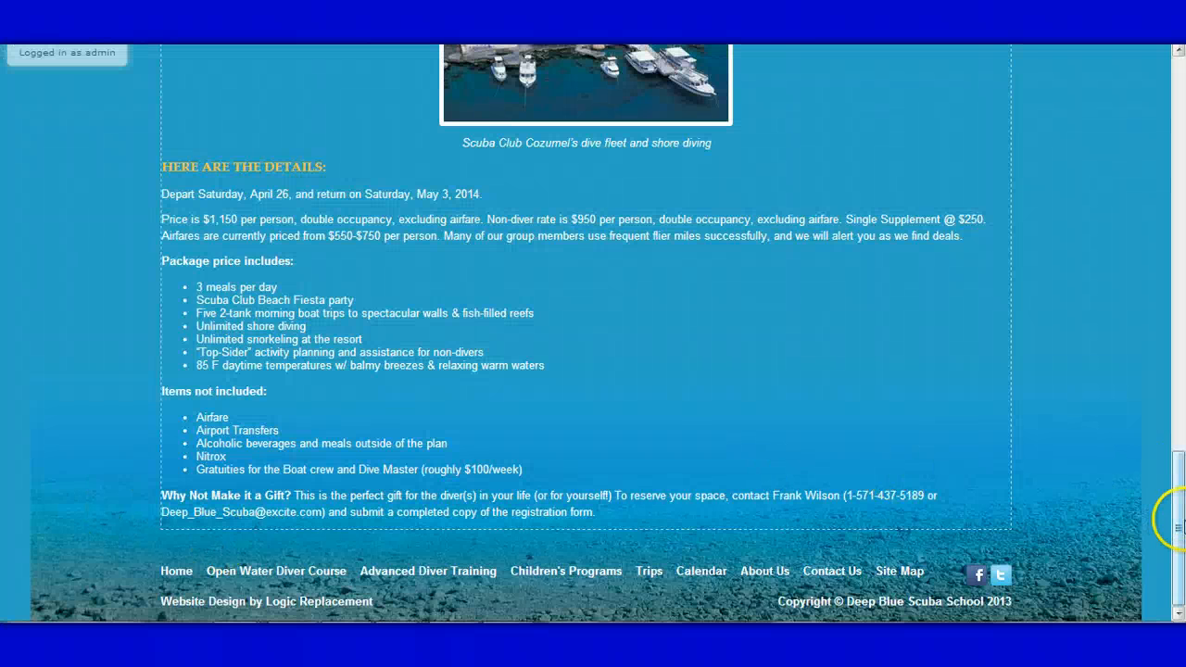
left_click(1180, 390)
left_click_drag(1181, 390, 1182, 108)
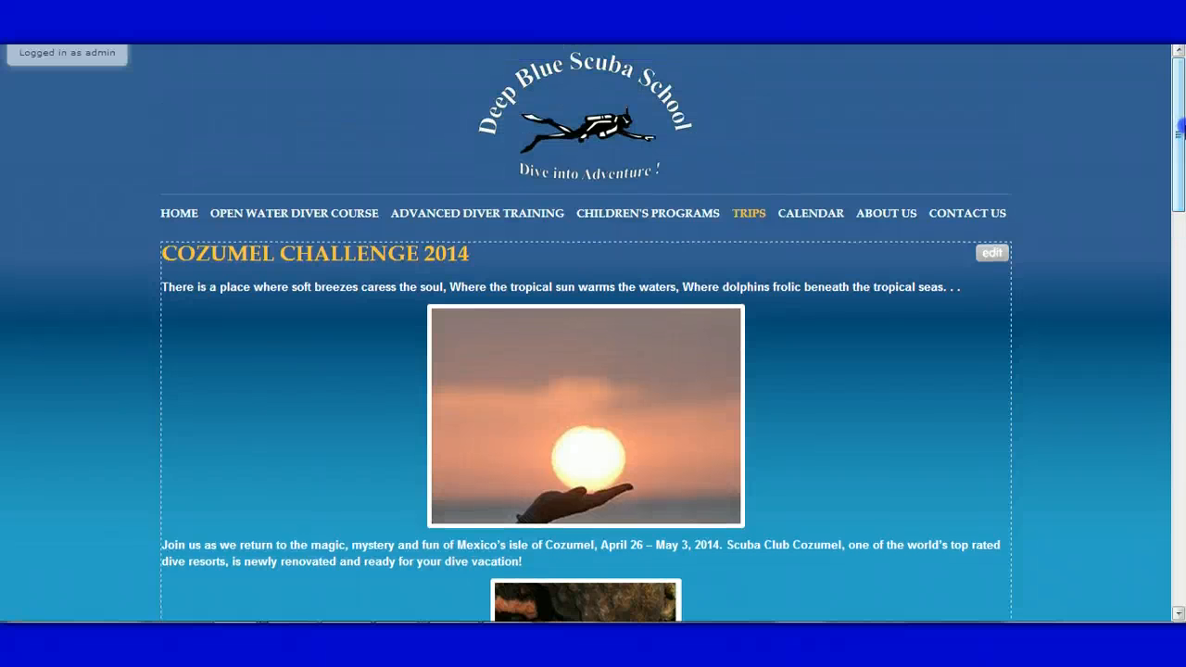
- Edit the content block and add the line "*Register Now, Download and Complete Form Here:" below the Cozumel Challenge 2014 heading, with blank lines around it
left_click(997, 259)
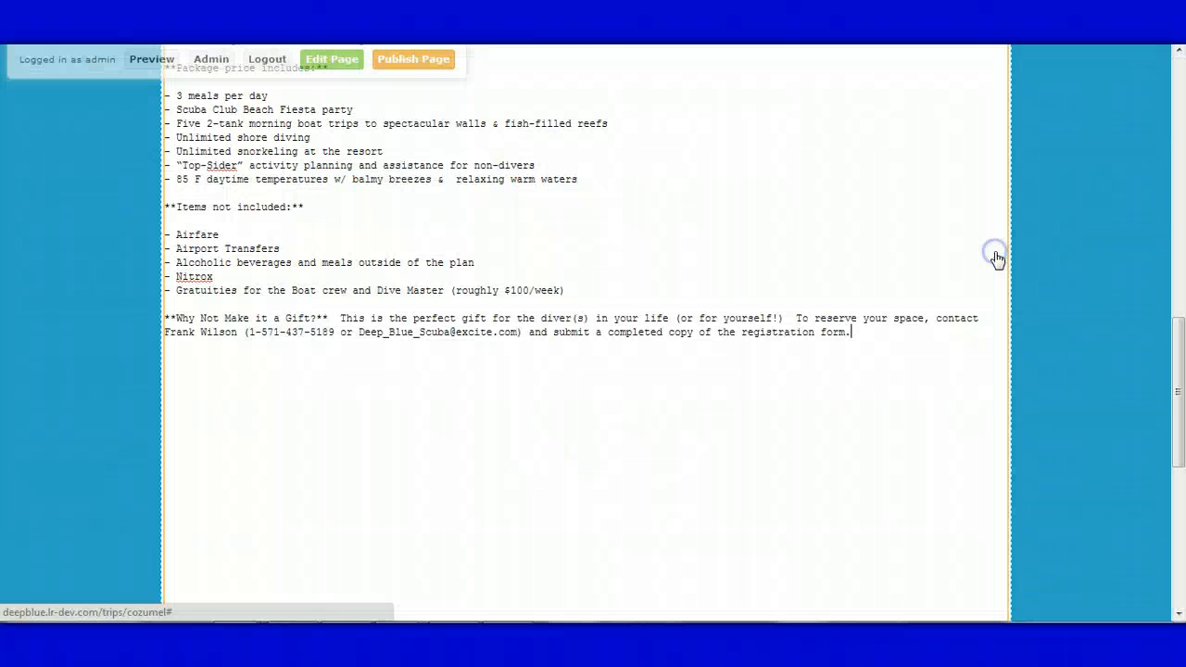
scroll(730, 330, "up", 3)
left_click_drag(1178, 383, 1181, 181)
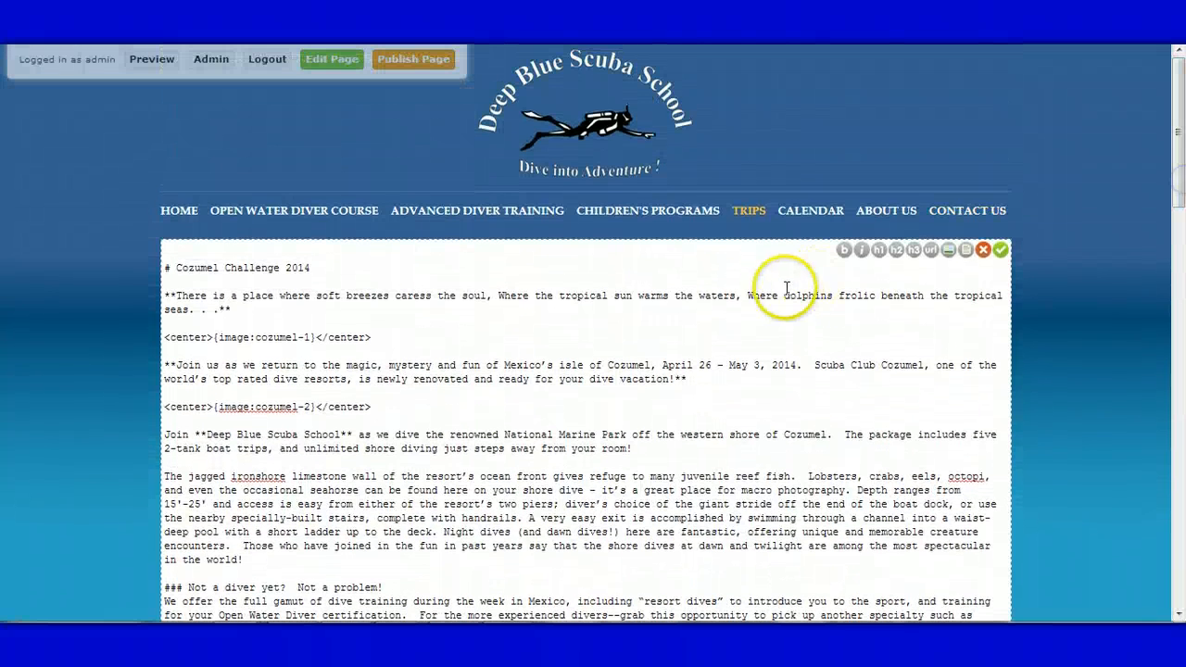
left_click(229, 276)
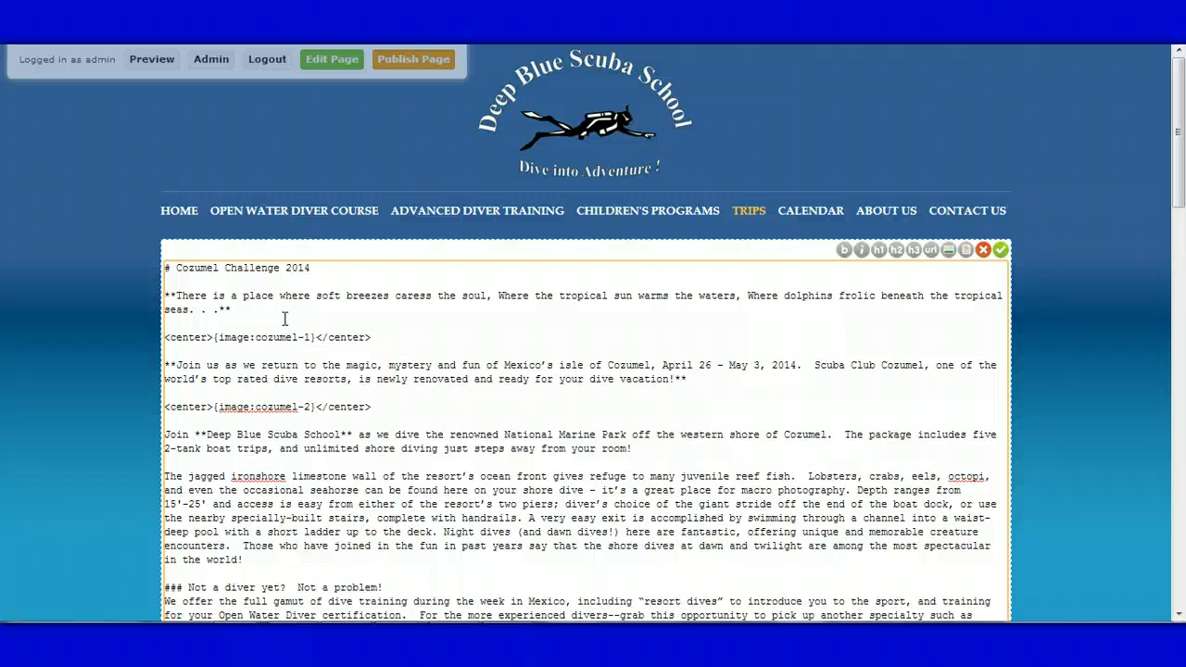
key("Return")
key("Return")
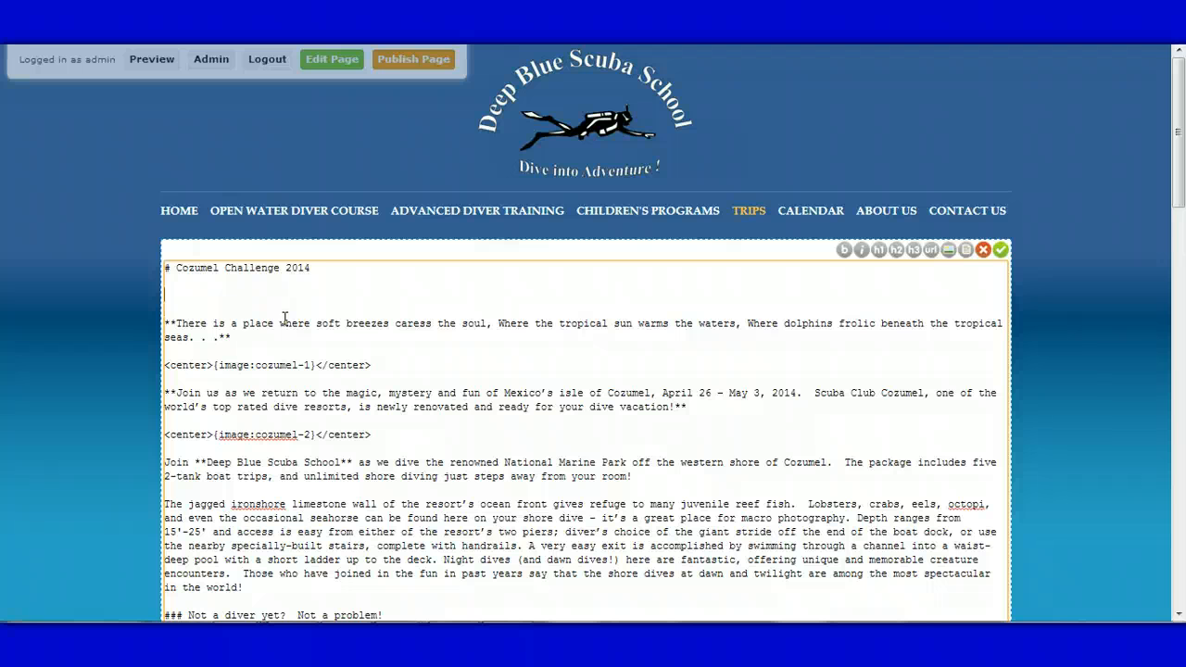
type("*Register Now, Downl")
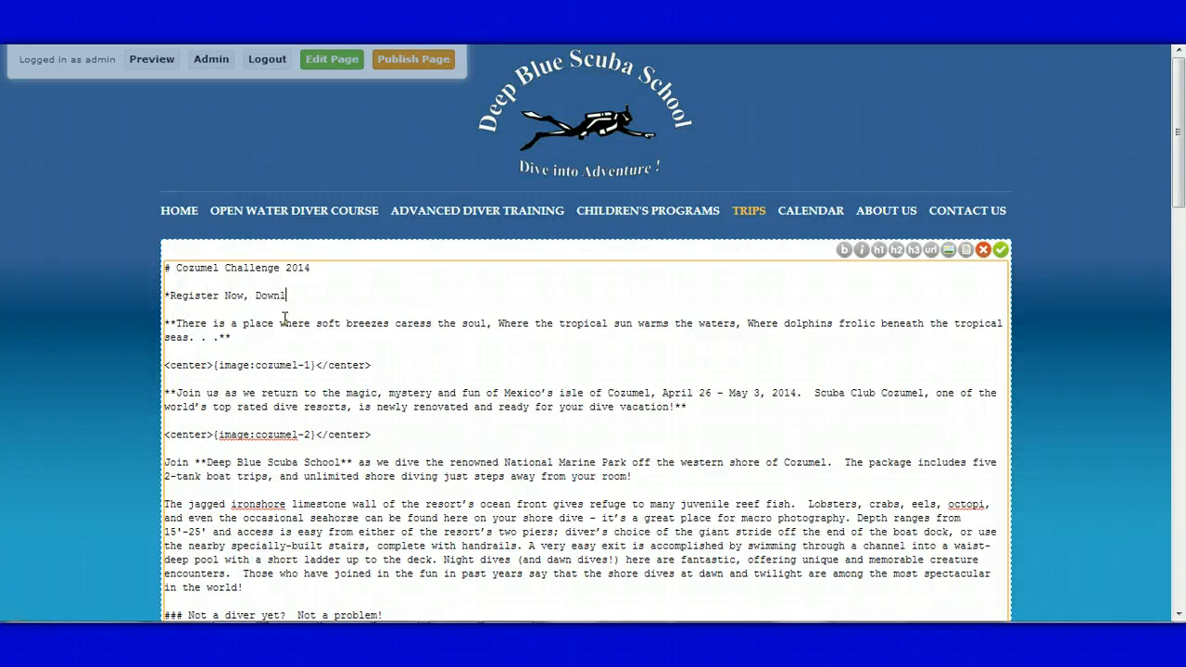
type("oad and Complete Form Here:")
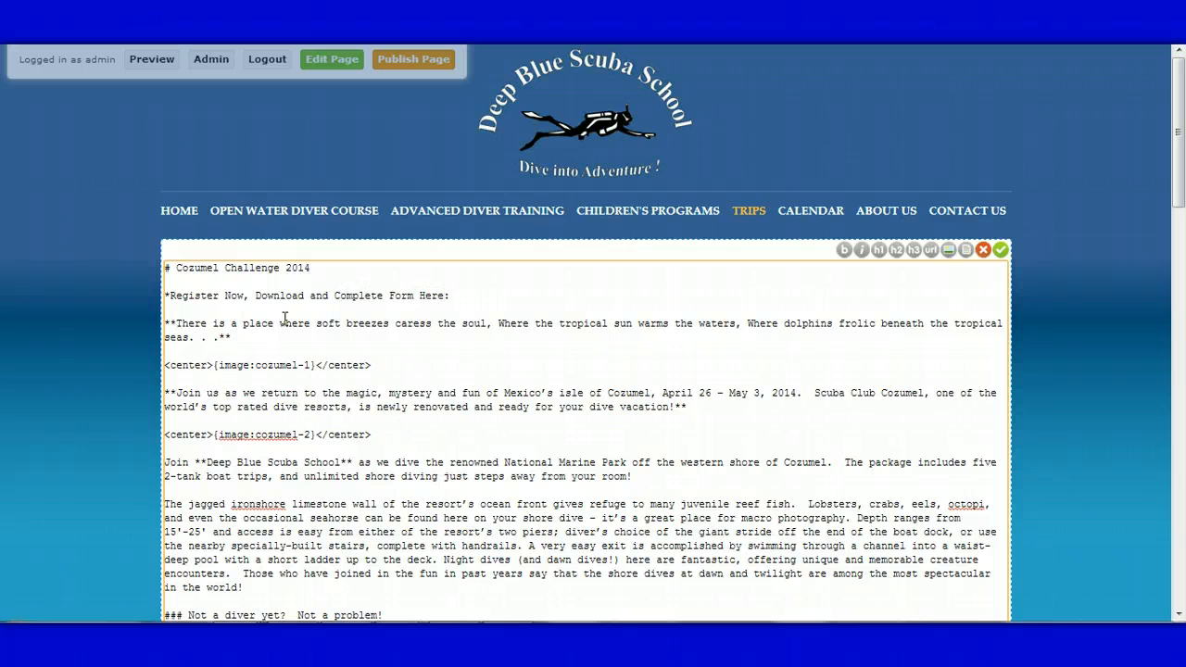
type("*")
key("BackSpace")
- Insert the cozumel-challenge-2014 file at the end of the register line, close the italic markup with * and save the block
left_click(967, 254)
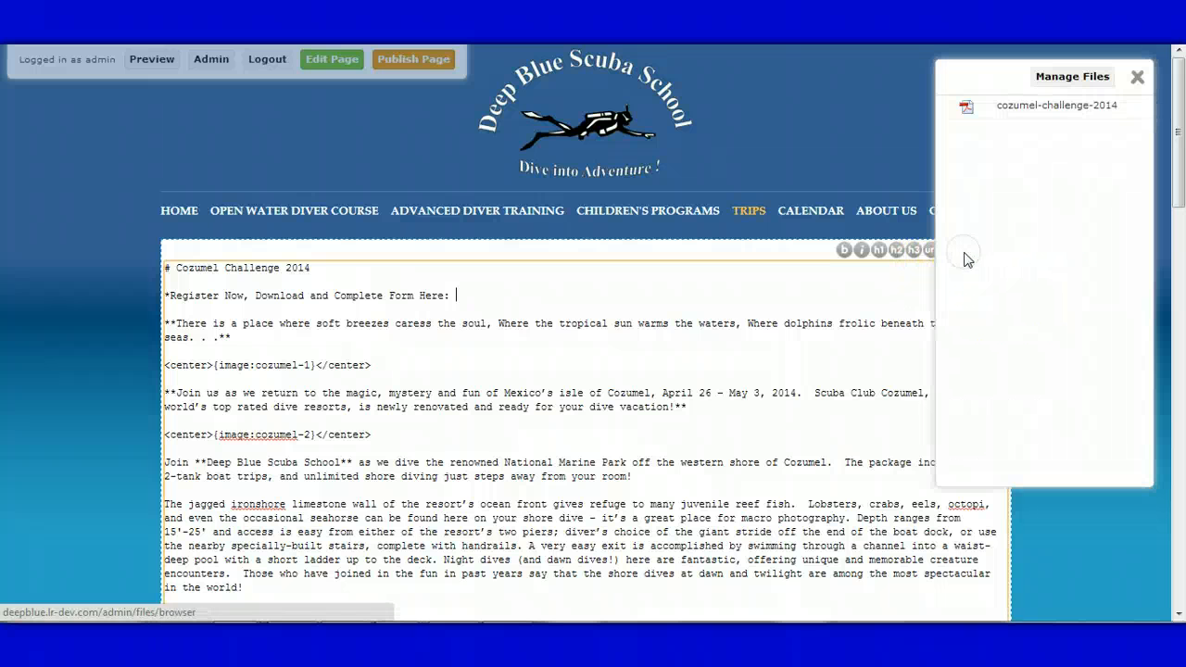
left_click(1019, 108)
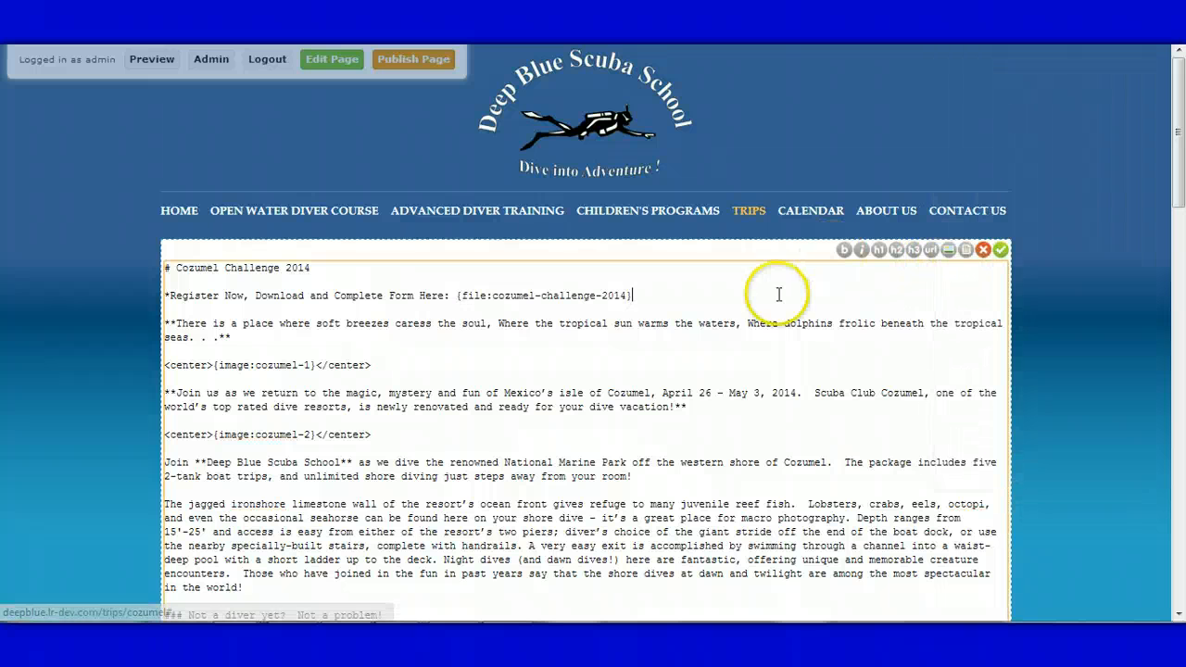
type("*")
left_click(1001, 251)
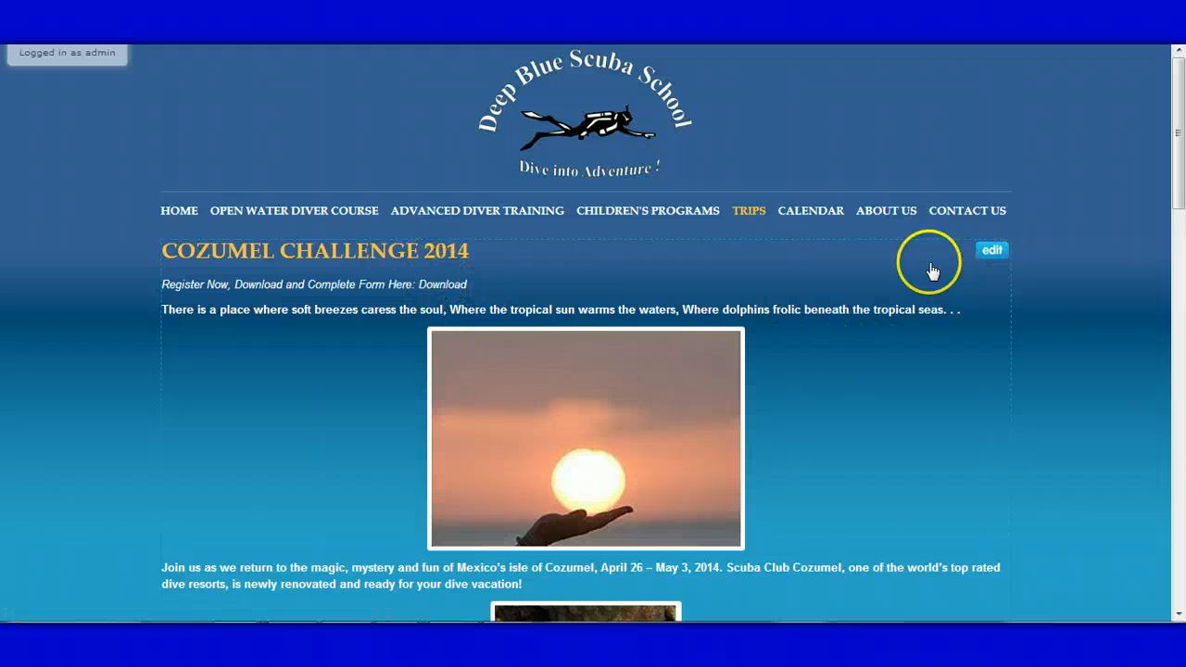
- Centre the register line by wrapping it in <center> and </center> tags, and save the content block
left_click(990, 252)
left_click(167, 295)
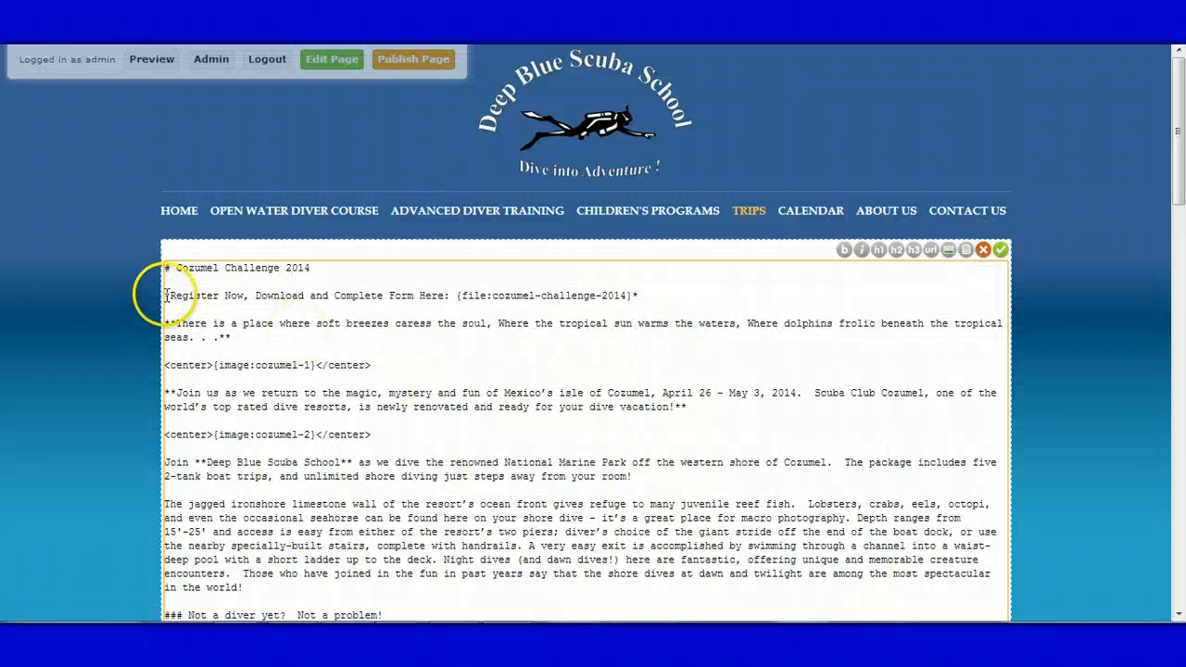
type("*<center>")
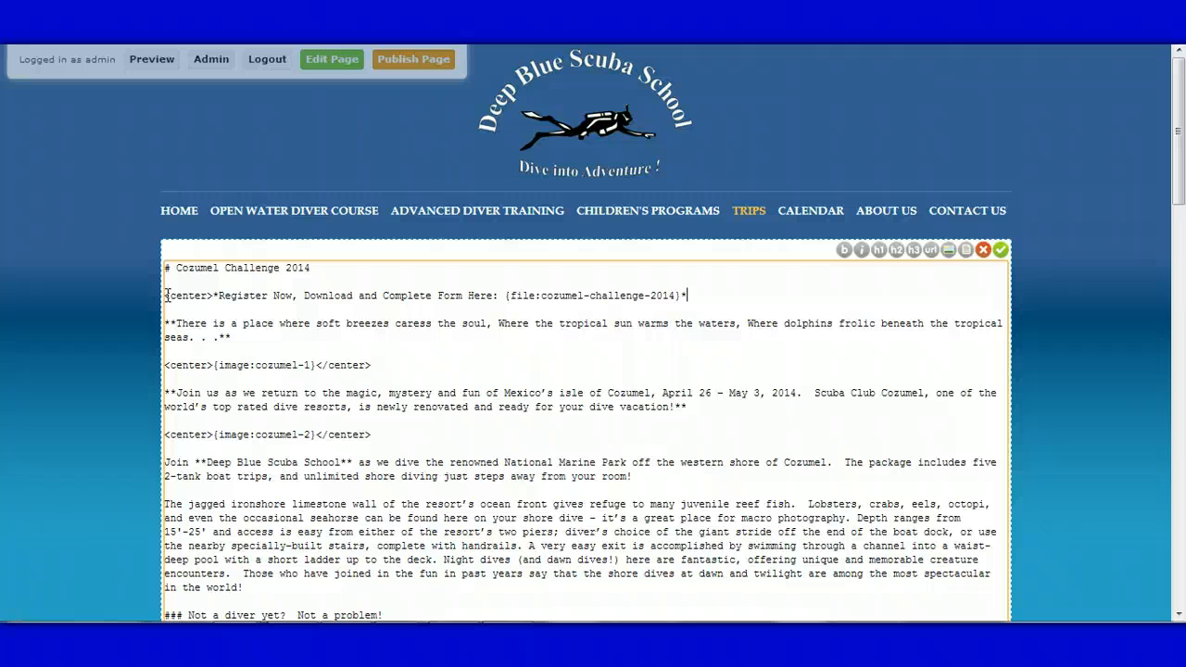
key("End")
type("<.")
type("/center")
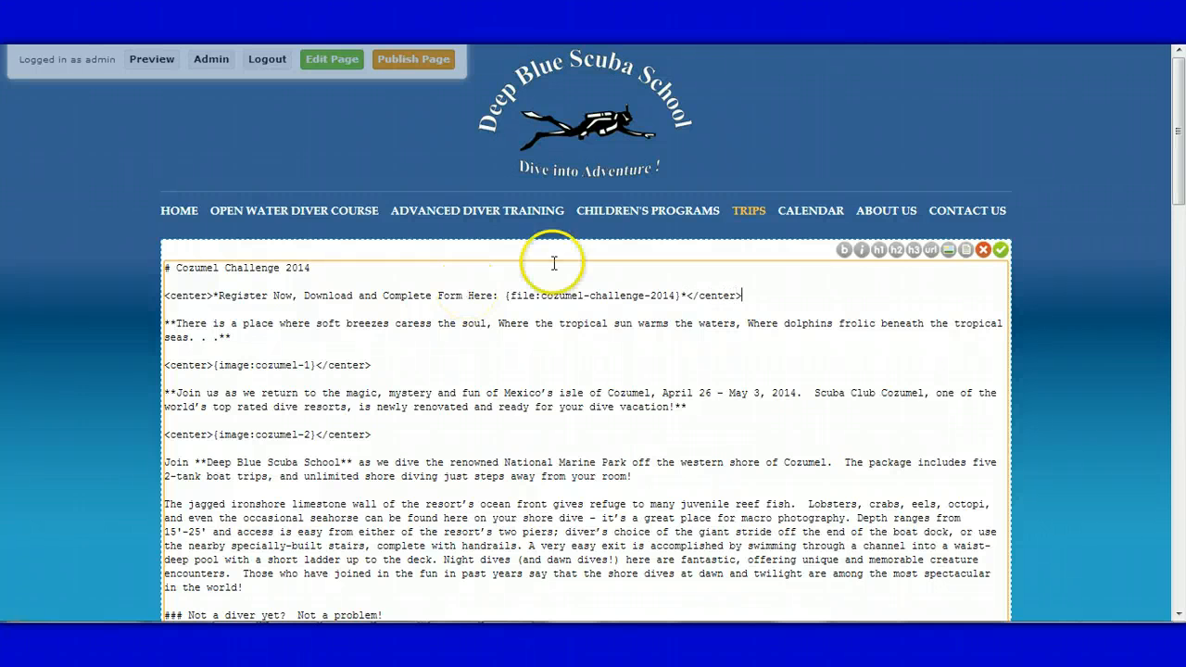
left_click(1001, 251)
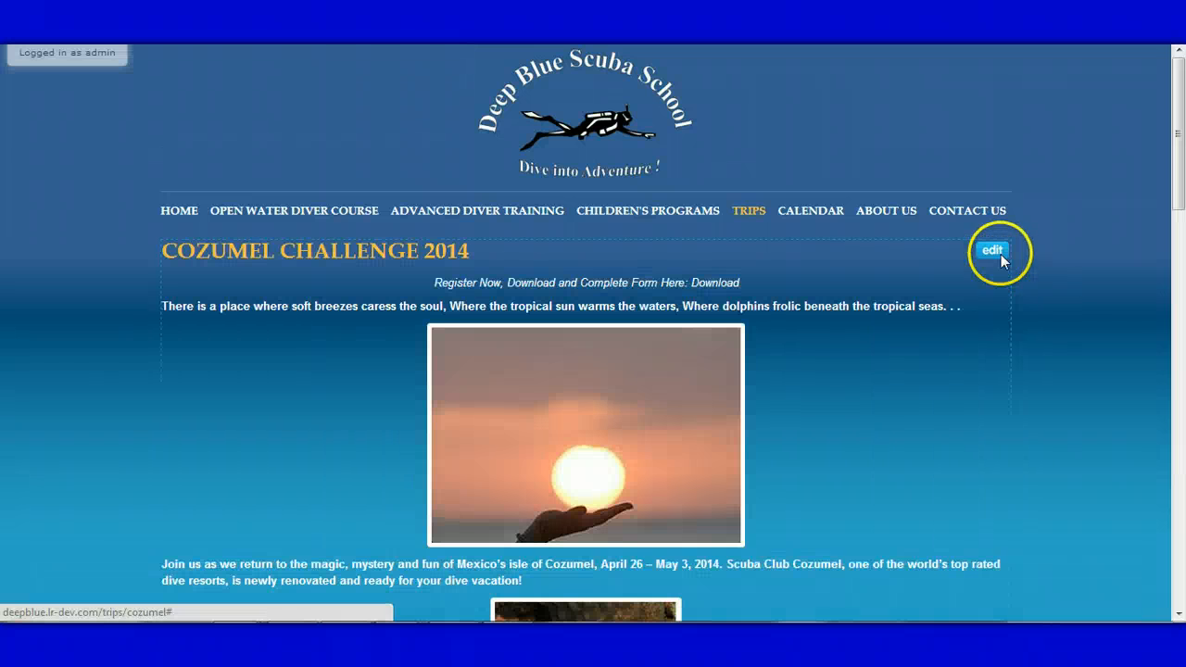
- Test the Download link in the register line of the saved page
left_click(722, 296)
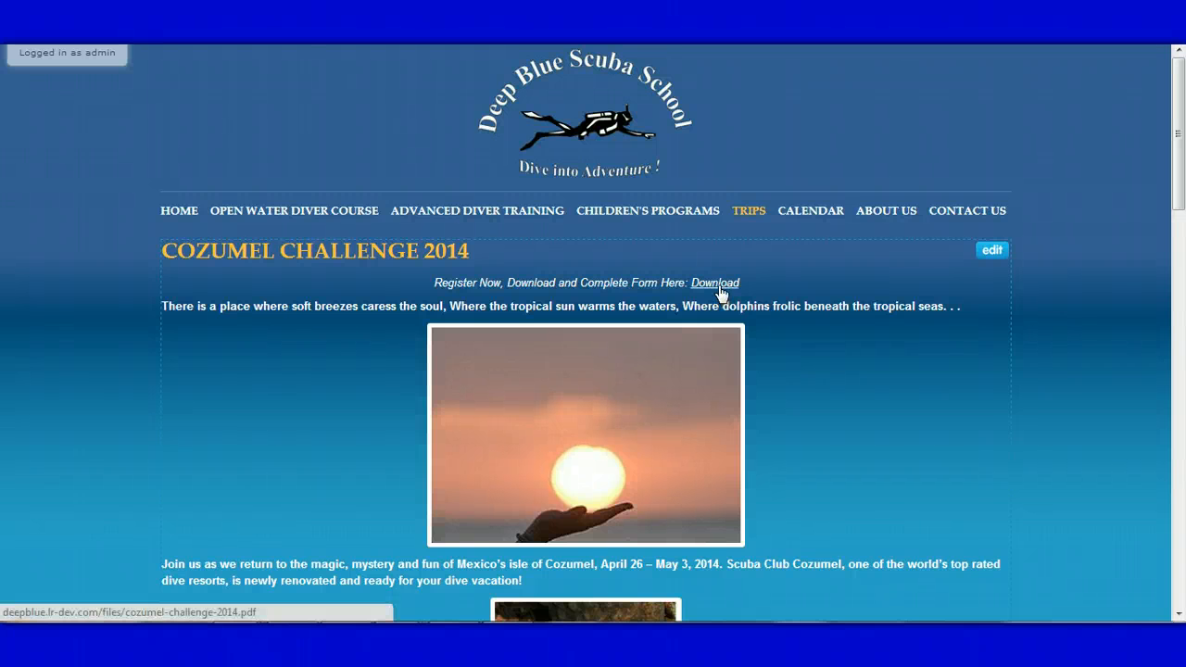
left_click(722, 292)
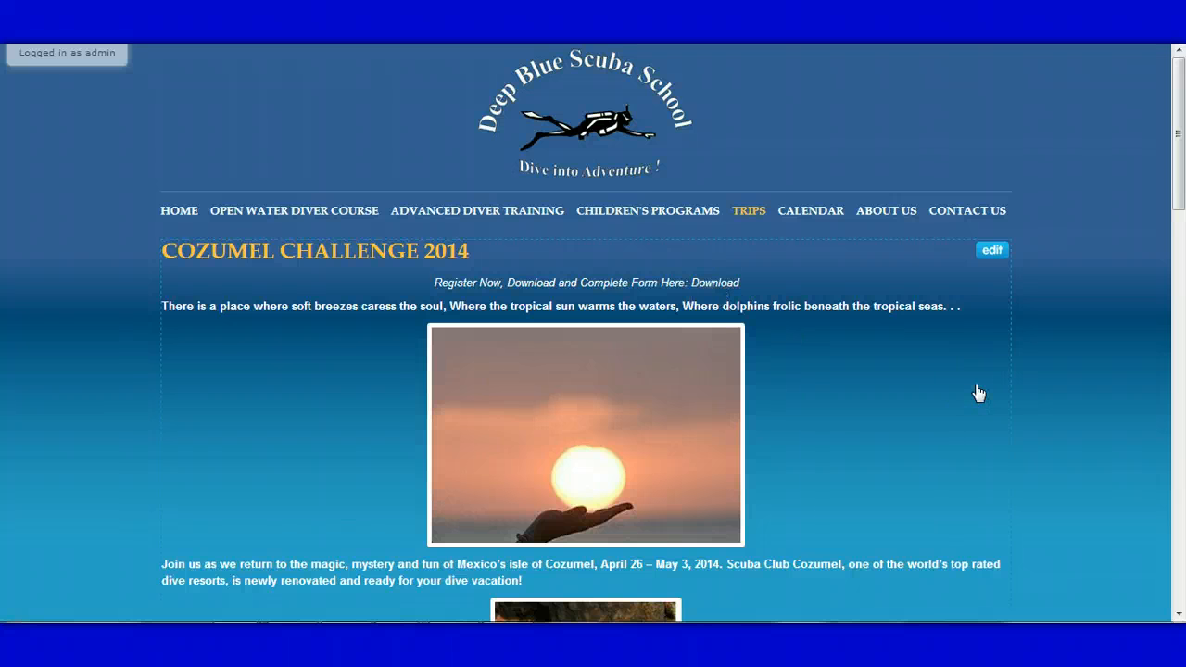
left_click(1027, 335)
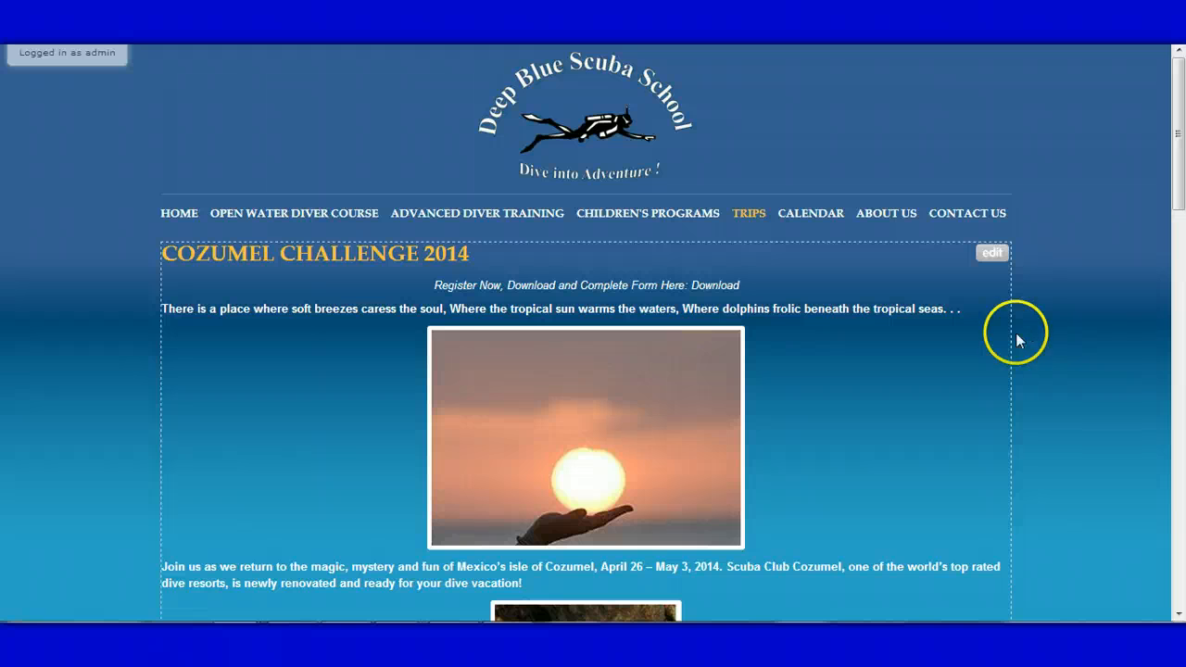
left_click(731, 289)
- Turn "registration form" in the closing paragraph into a Markdown link to /files/cozumel-challenge-2014.pdf and save the content block
left_click(992, 255)
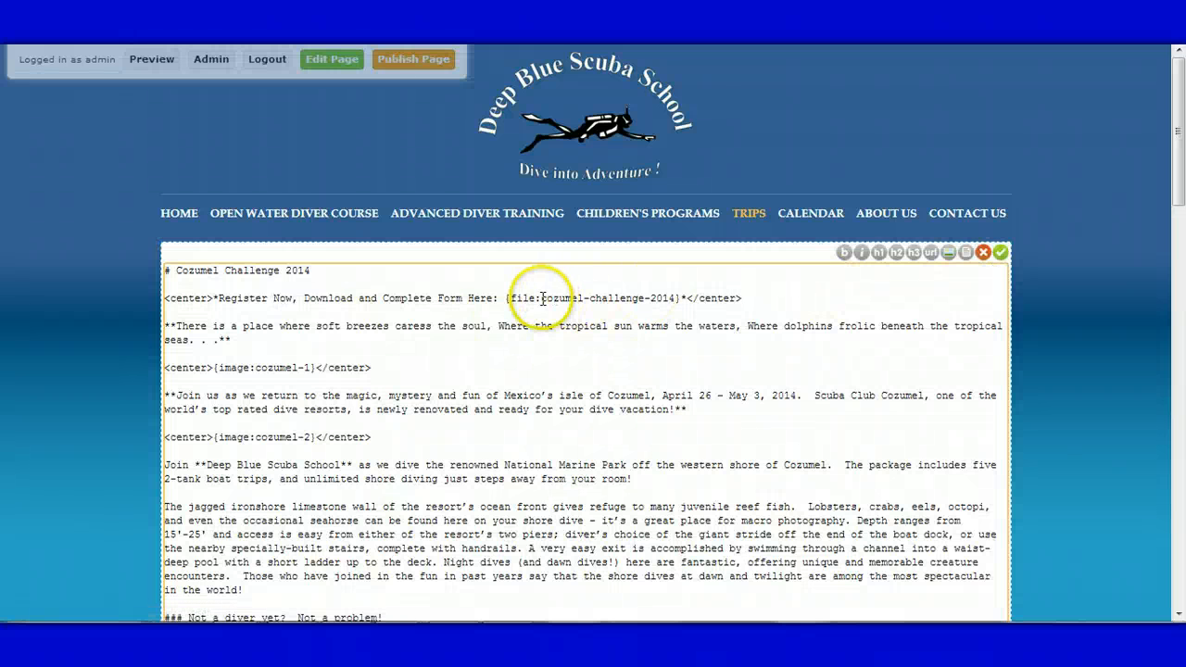
left_click_drag(543, 298, 678, 302)
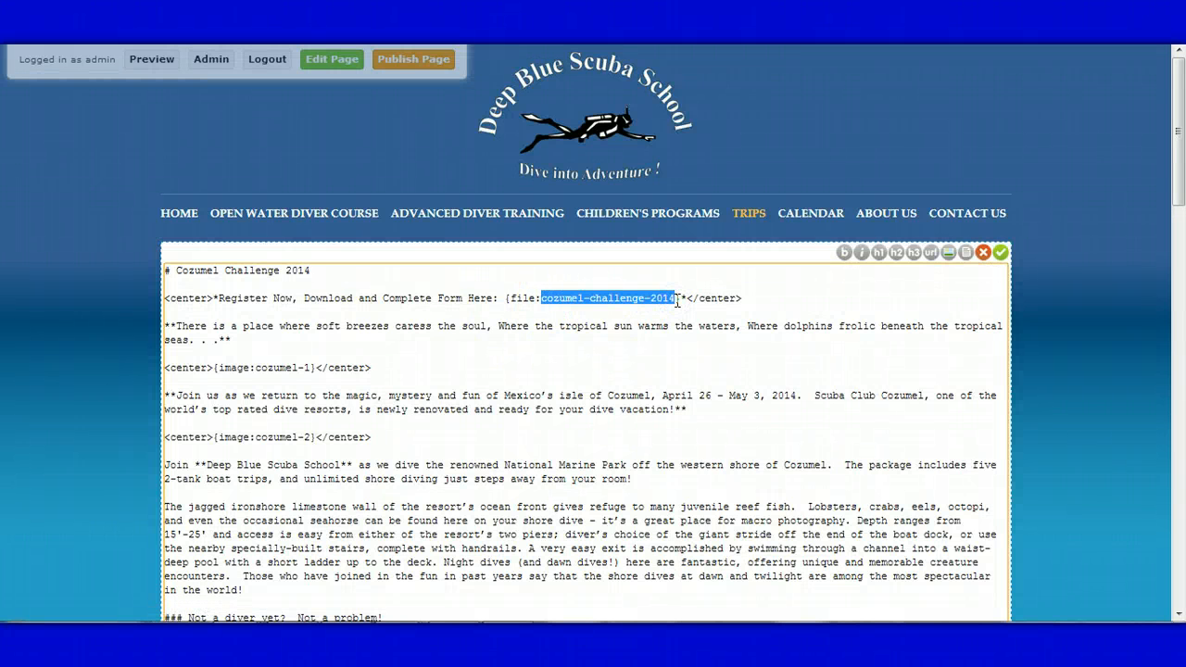
left_click(744, 299)
scroll(784, 320, "down", 12)
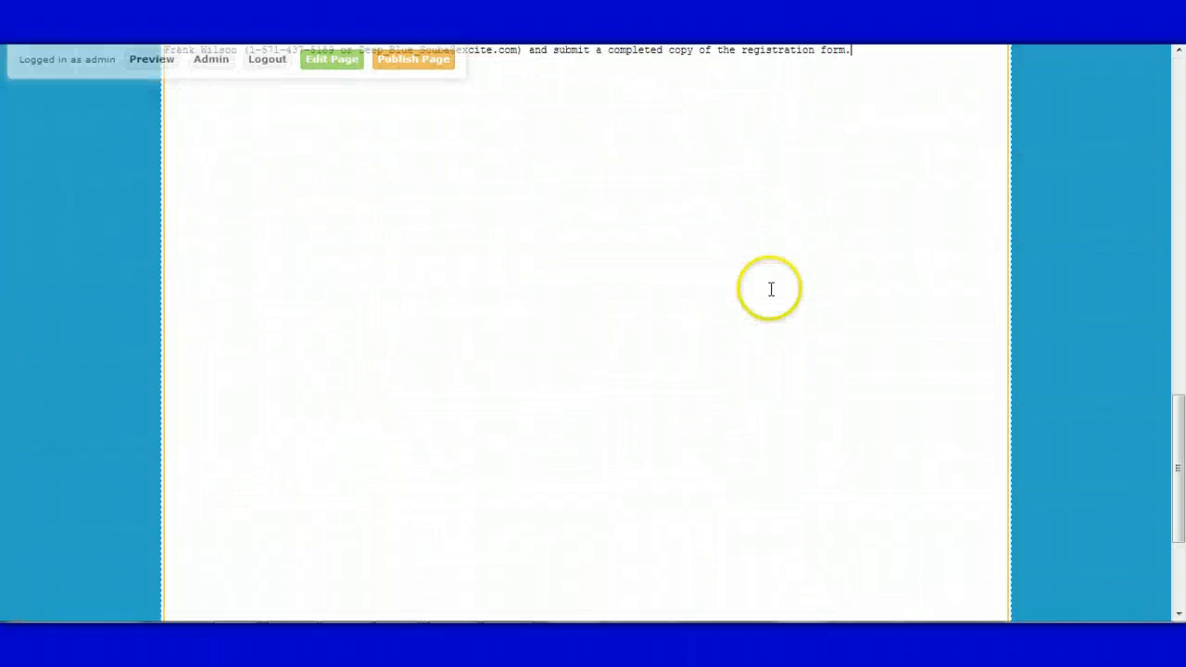
scroll(769, 288, "up", 5)
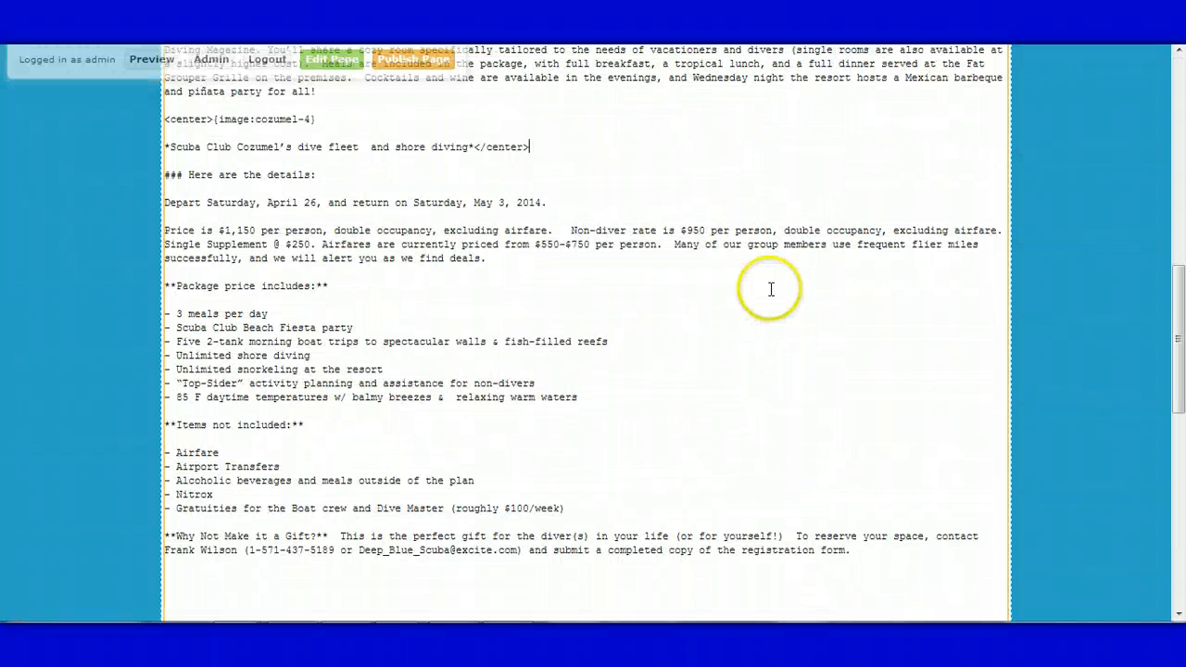
left_click(770, 367)
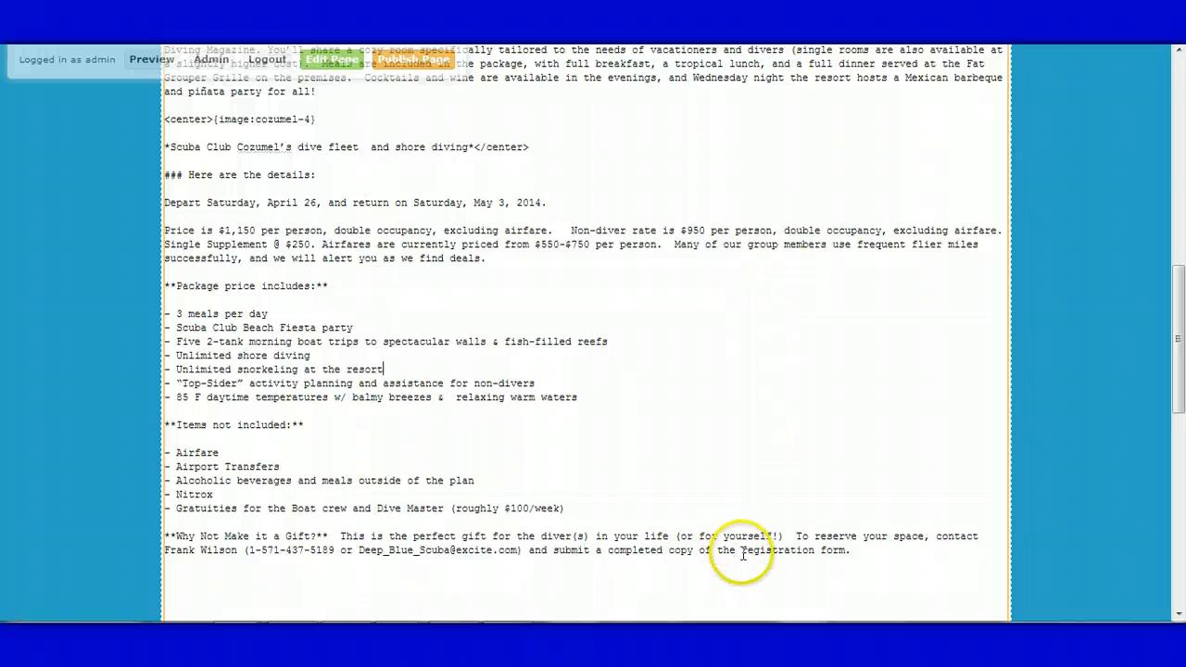
left_click_drag(742, 554, 780, 573)
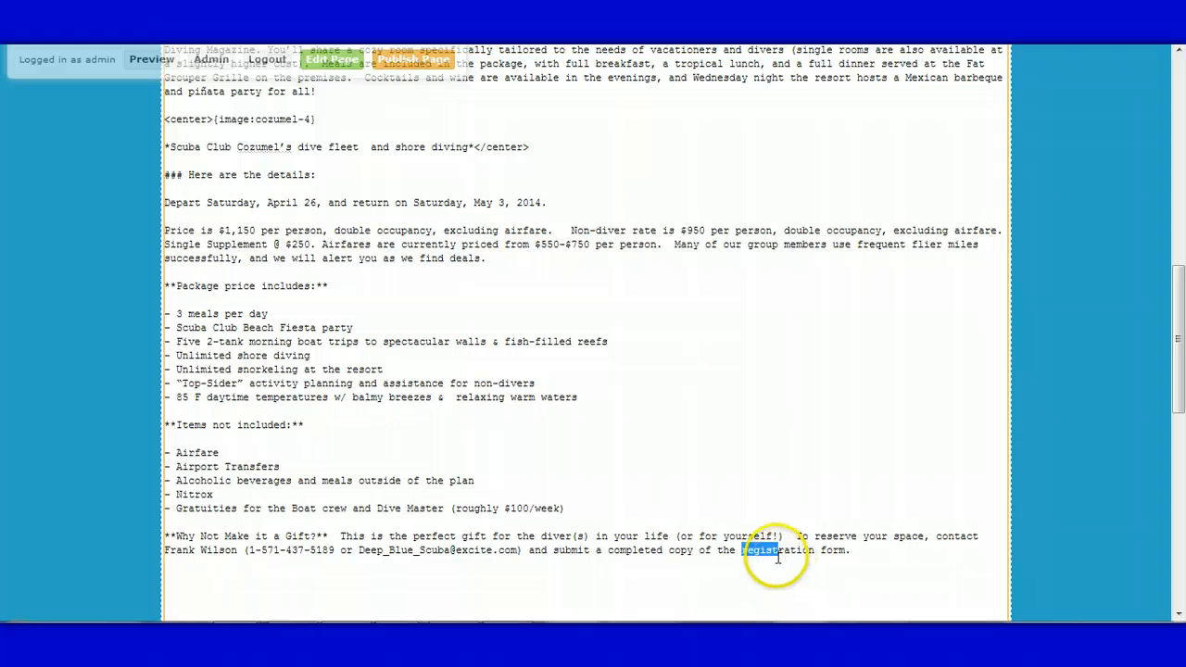
left_click(744, 553)
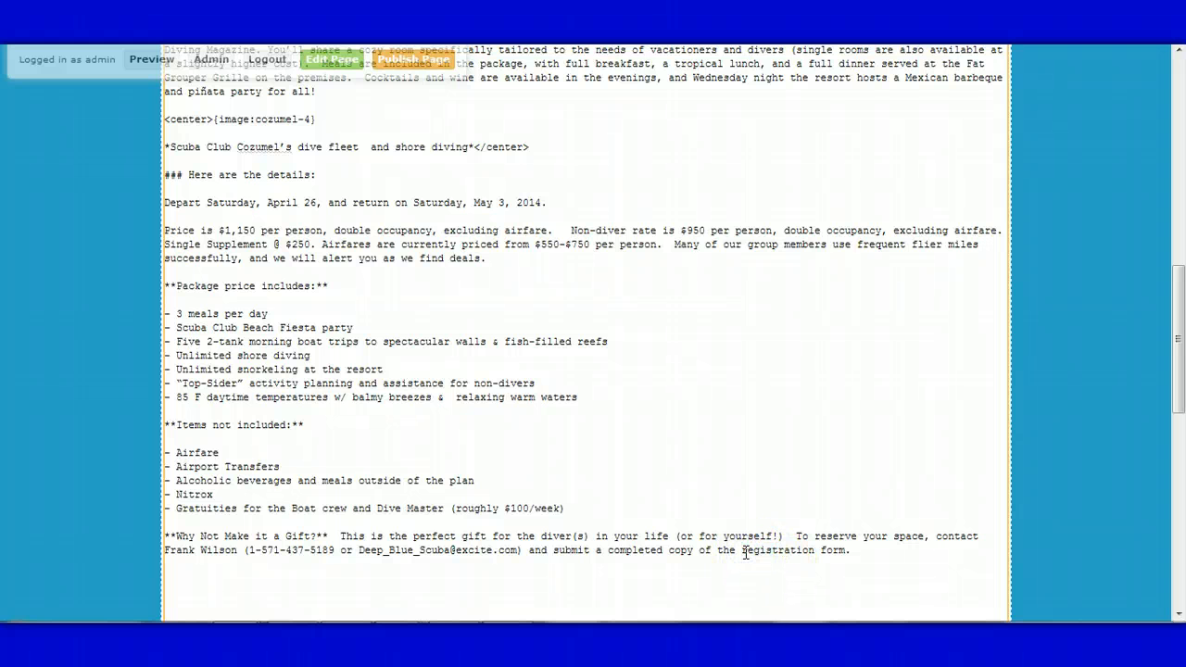
type("[")
type("cozumel-challenge-2014.")
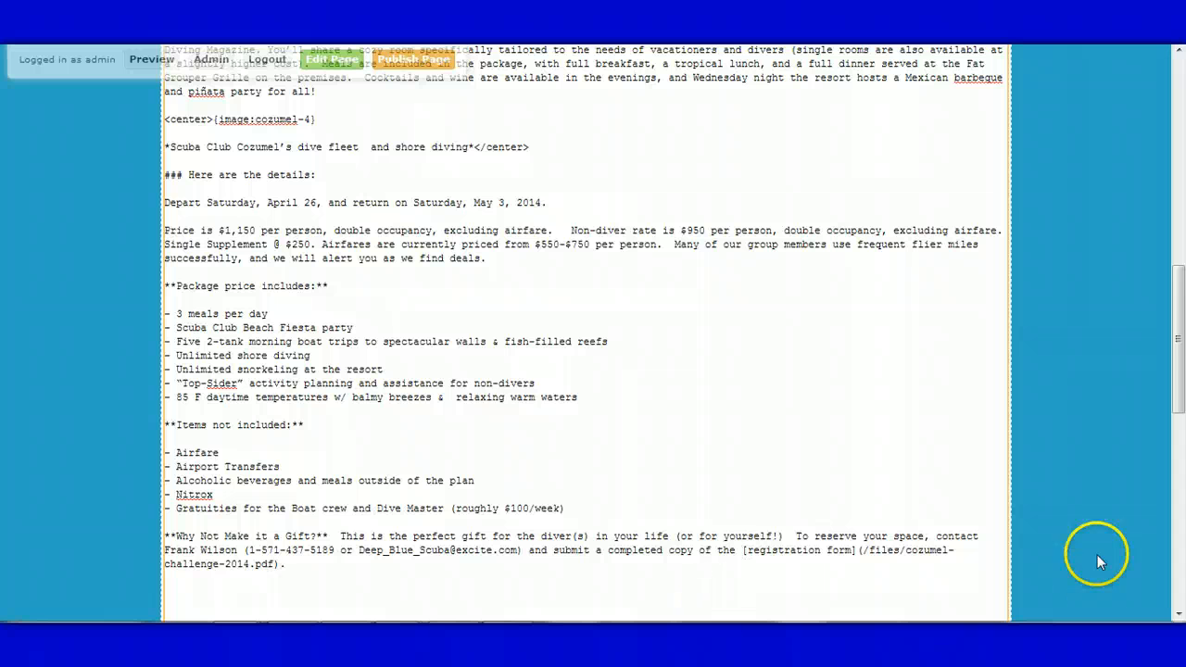
left_click_drag(1176, 358, 1177, 173)
left_click(1003, 186)
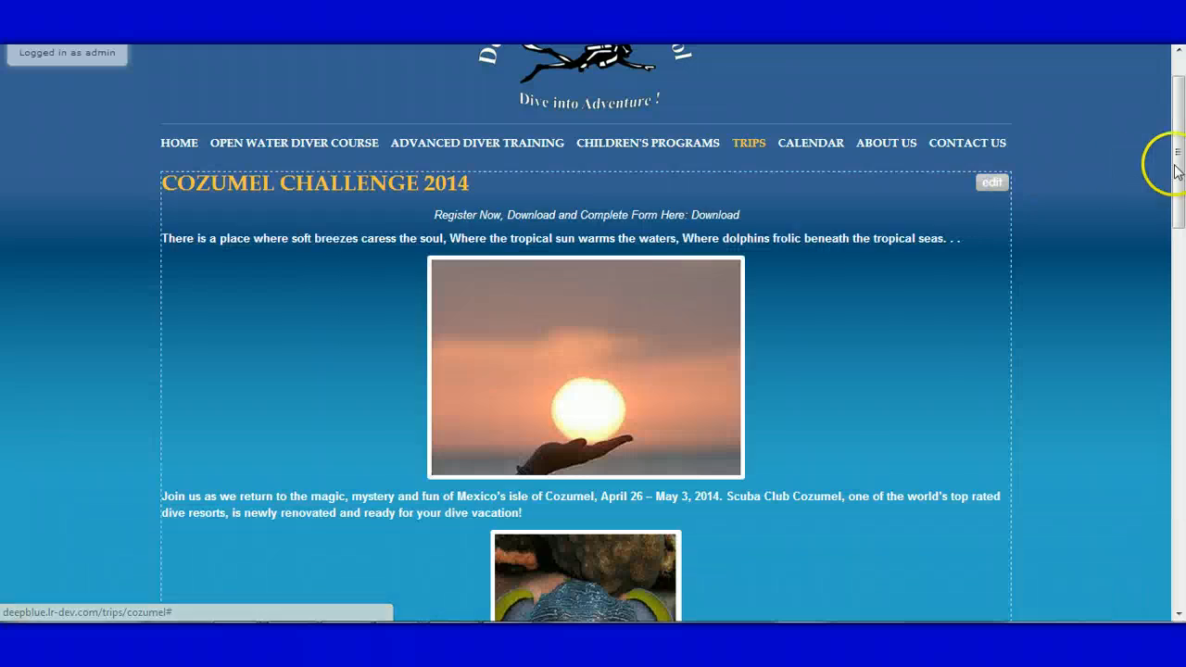
- Test the registration form link in the closing paragraph and dismiss the browser's download bar
left_click_drag(1172, 158, 1181, 575)
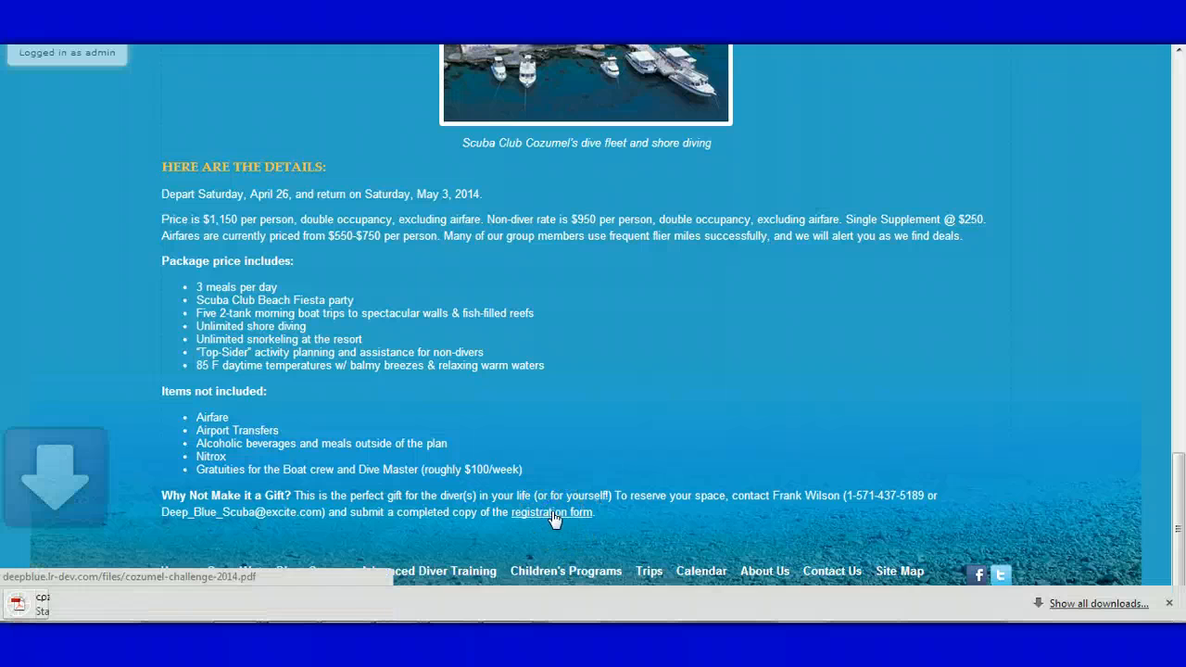
left_click(373, 511)
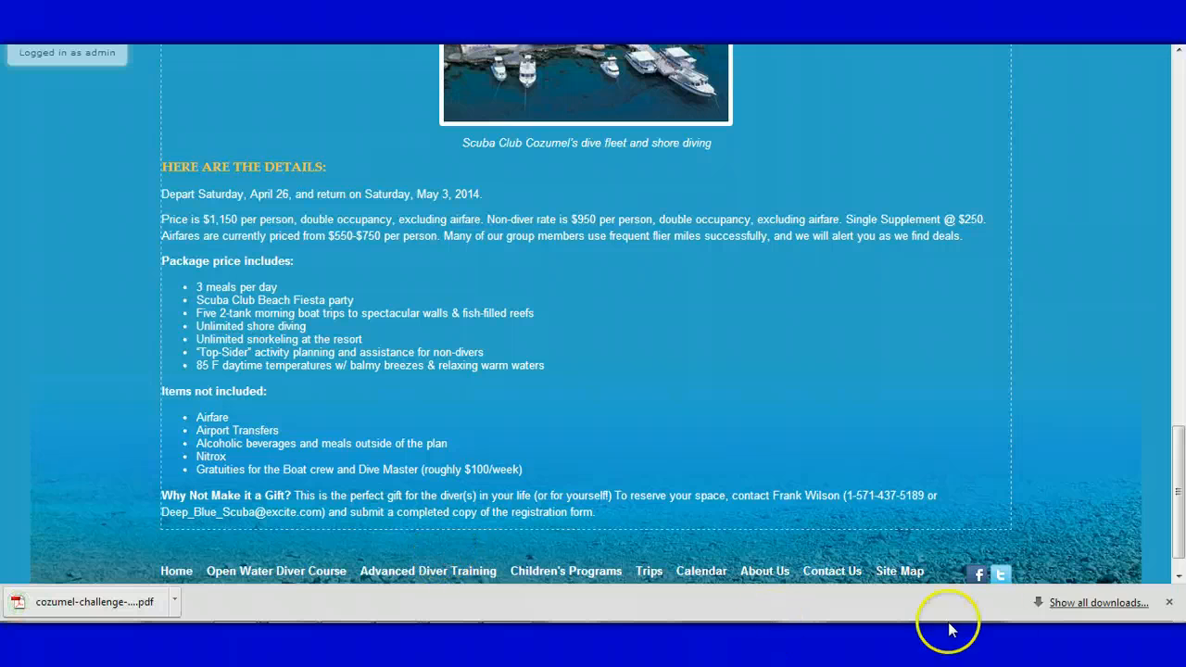
left_click(1169, 603)
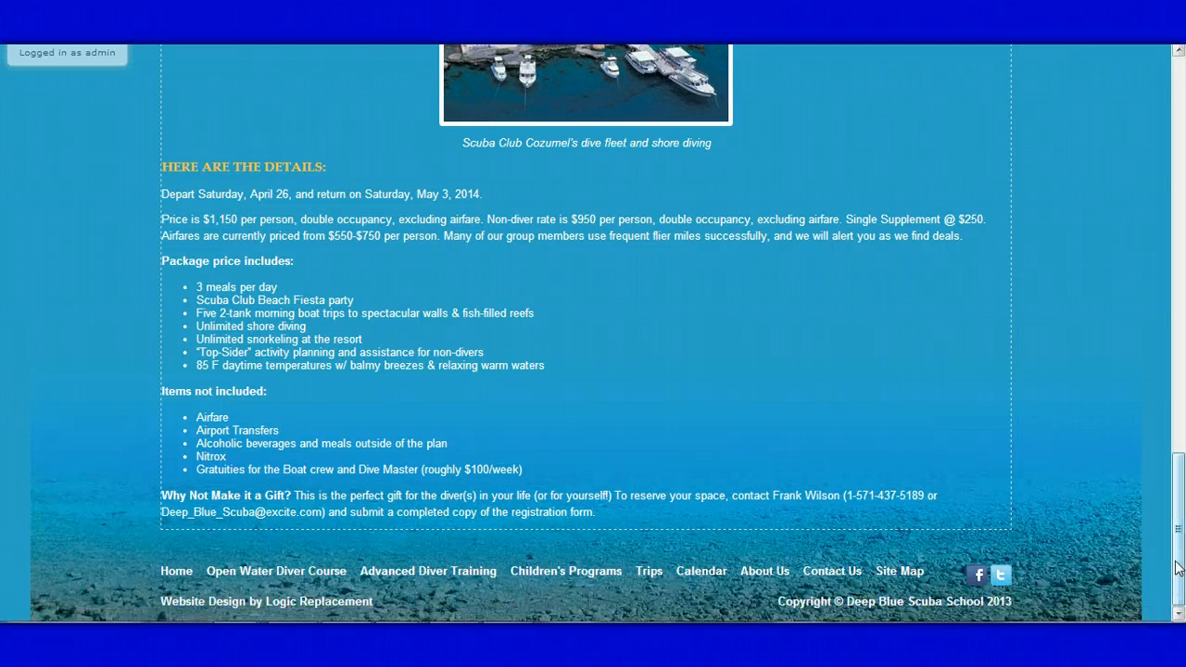
- Publish the Cozumel trip page
left_click_drag(1179, 567, 1182, 165)
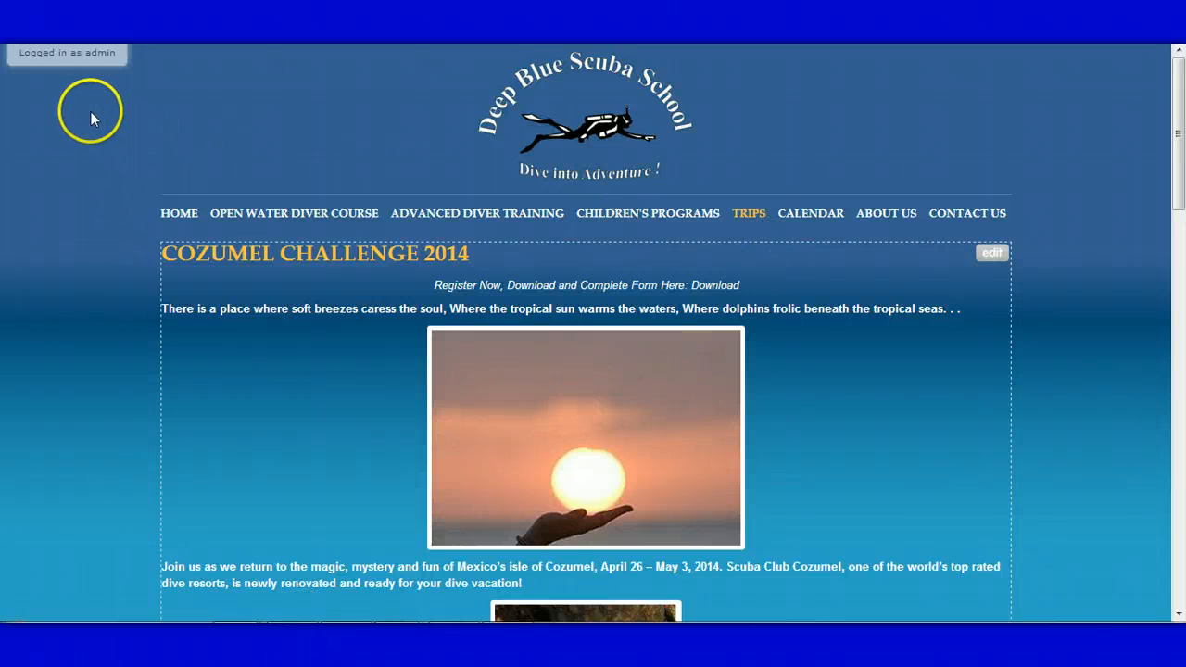
mouse_move(56, 57)
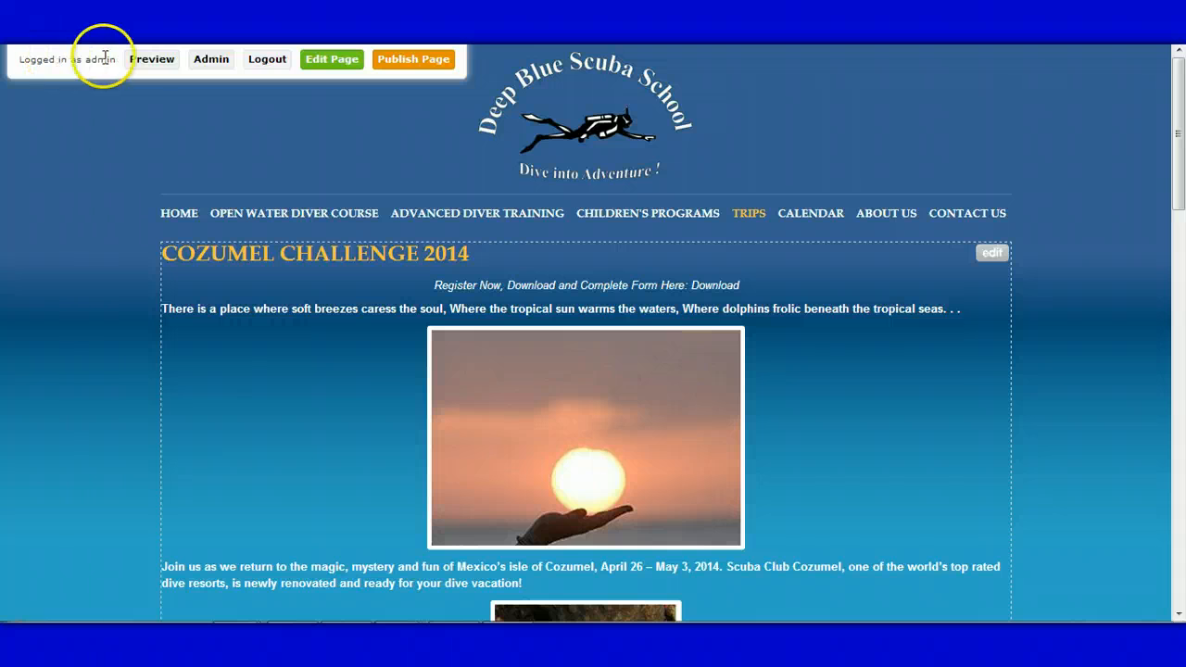
left_click(412, 67)
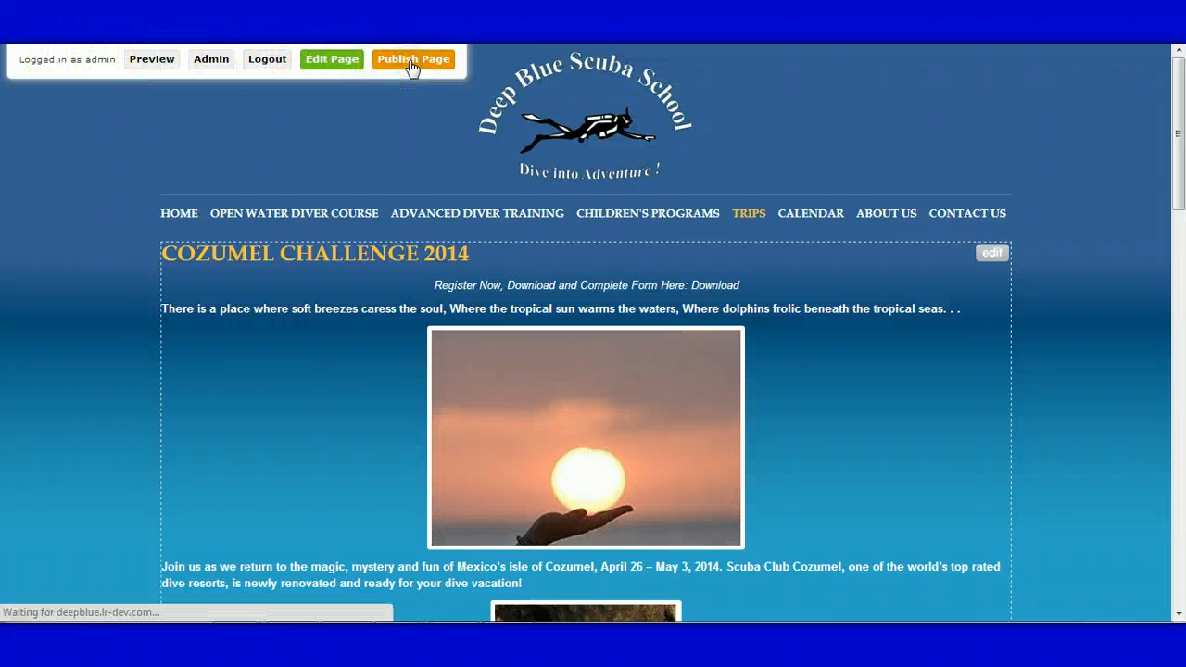